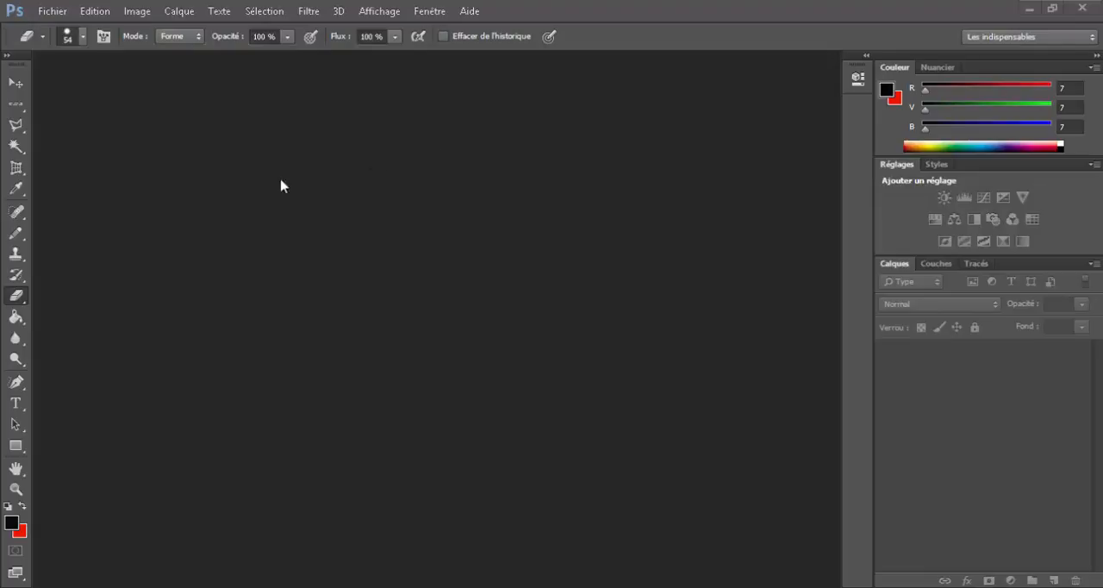
Step: Create a new 1920 × 1280 pixel document at 72 pixels/inch in RGB colour with a white background
left_click(45, 10)
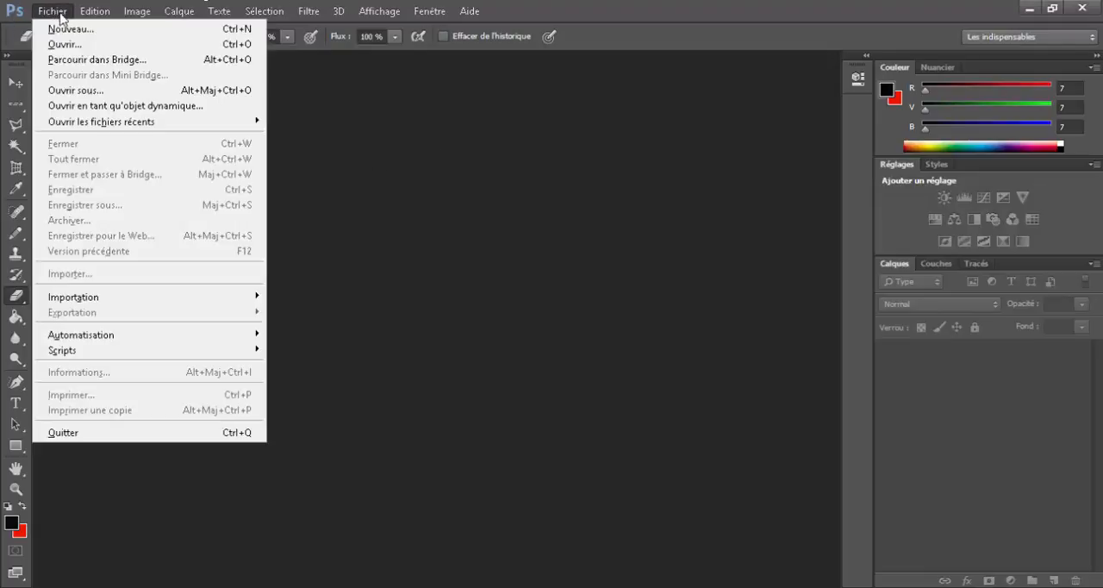
left_click(73, 30)
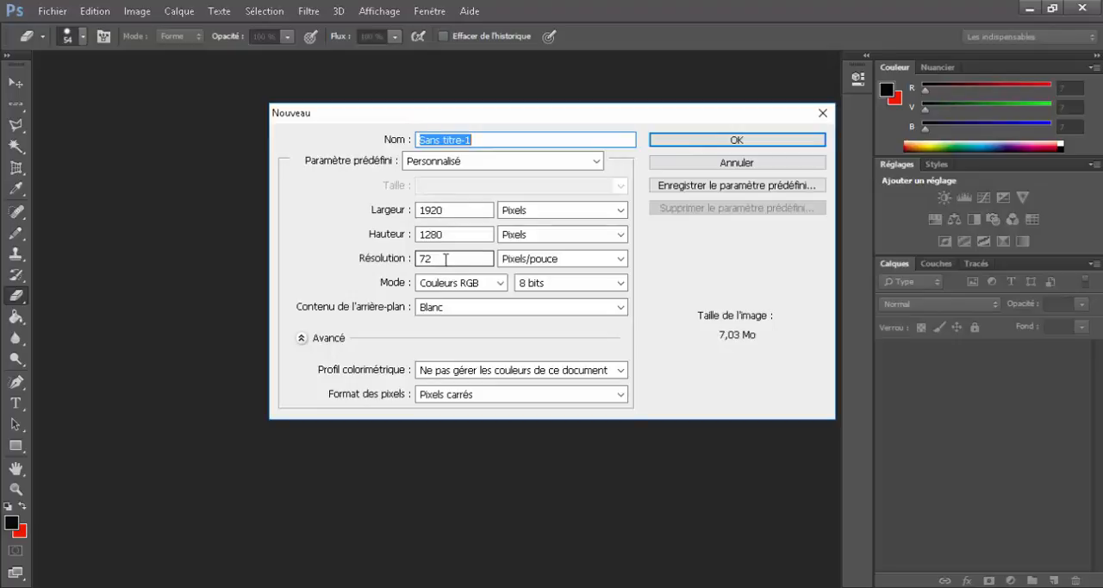
left_click(445, 307)
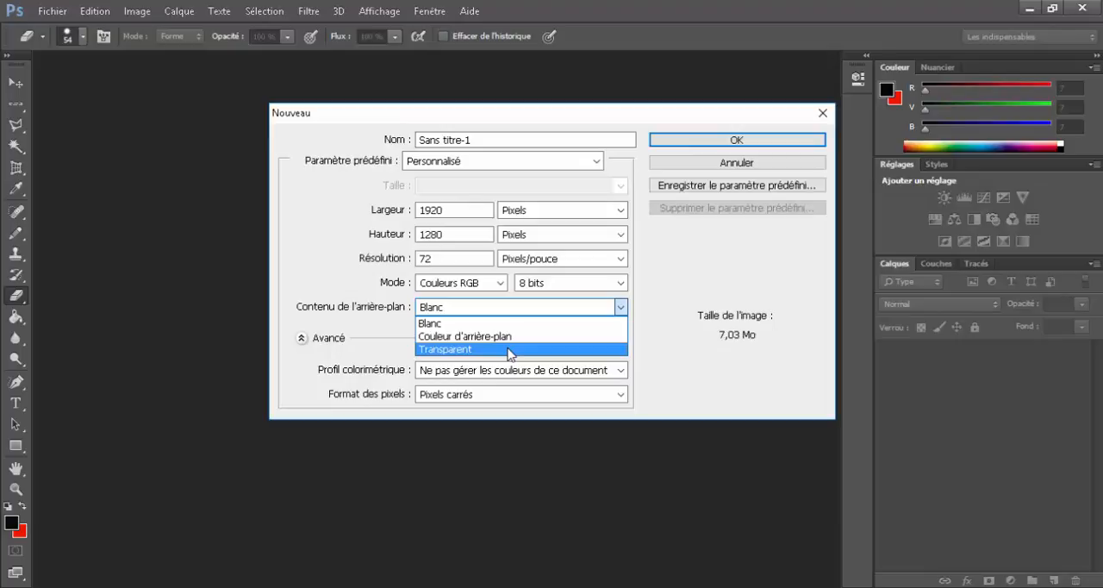
left_click(449, 175)
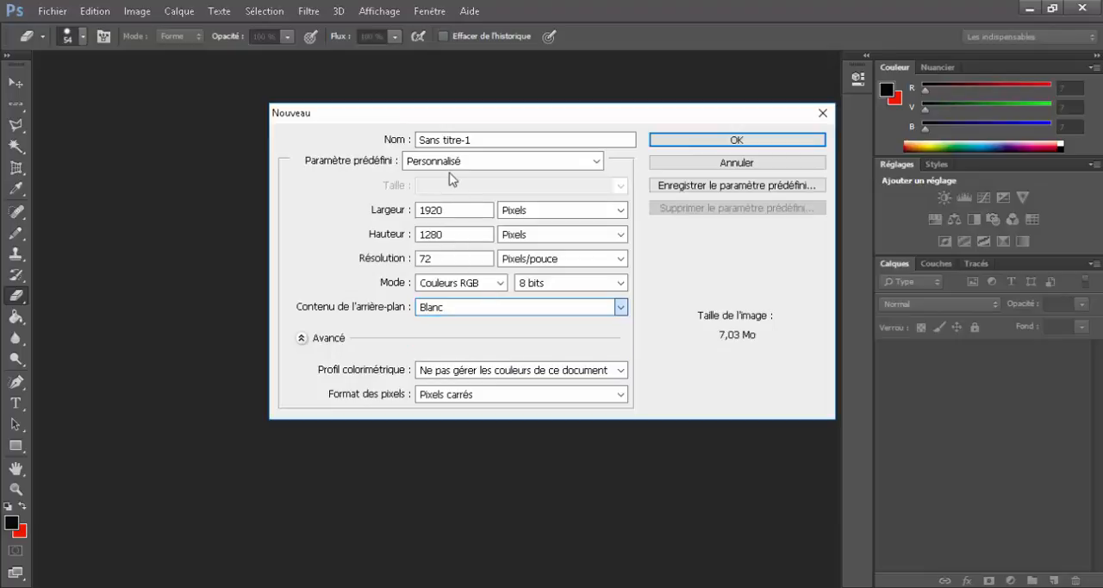
left_click(734, 141)
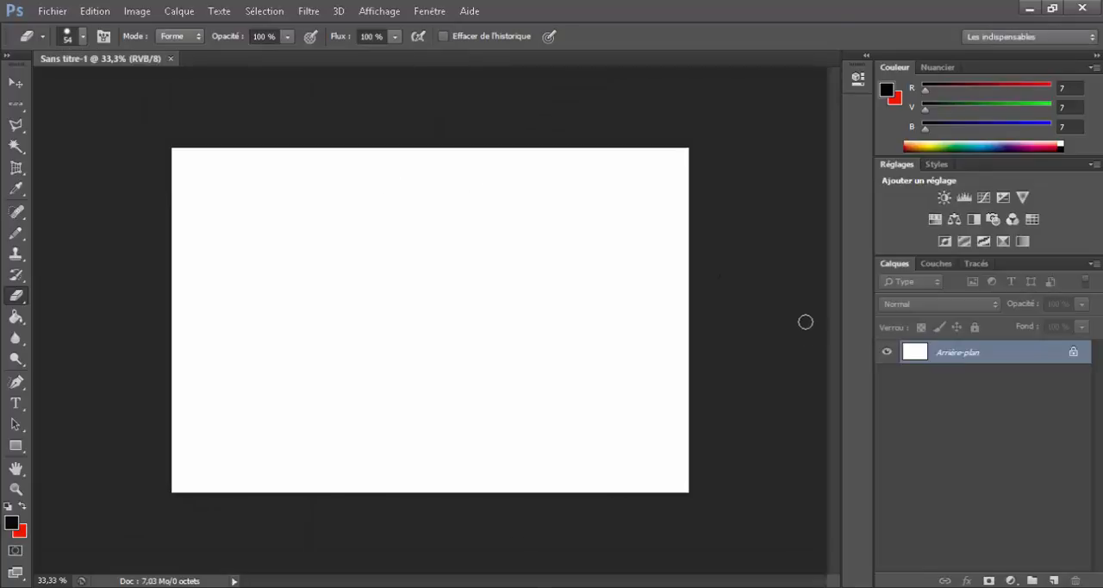
Step: Convert the locked background into the editable layer Calque 0 and erase freehand strokes across its left and lower-left area
double_click(1076, 353)
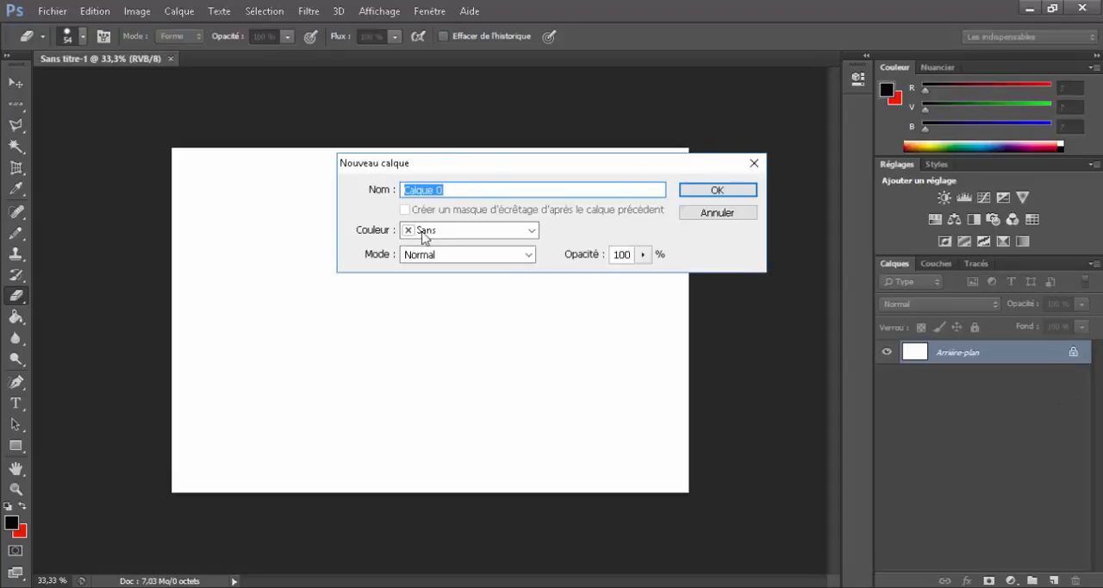
left_click(708, 193)
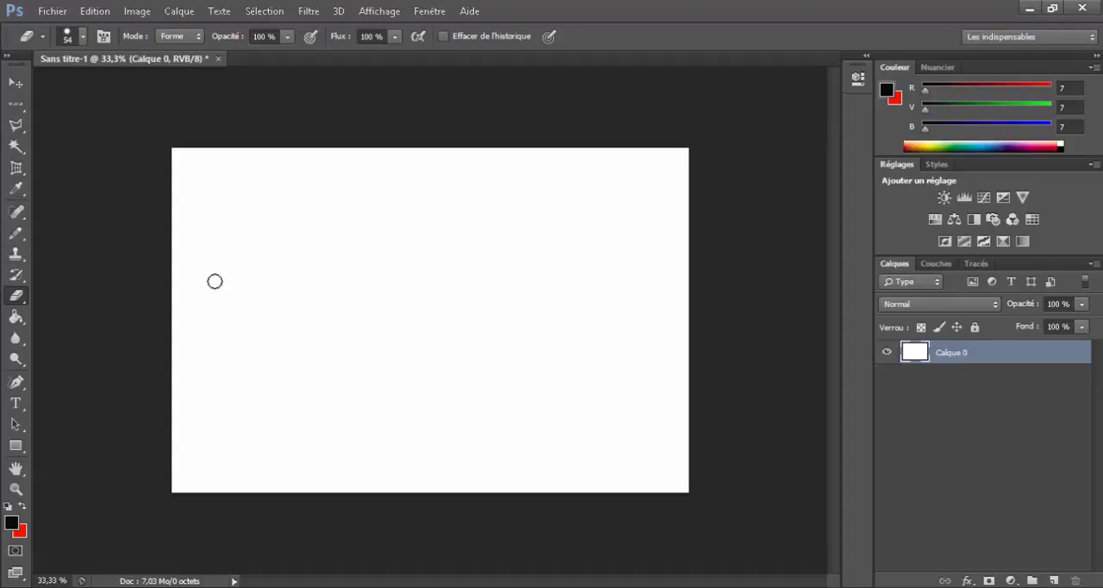
mouse_move(215, 281)
left_mouse_down()
mouse_move(408, 312)
mouse_move(387, 361)
left_mouse_up()
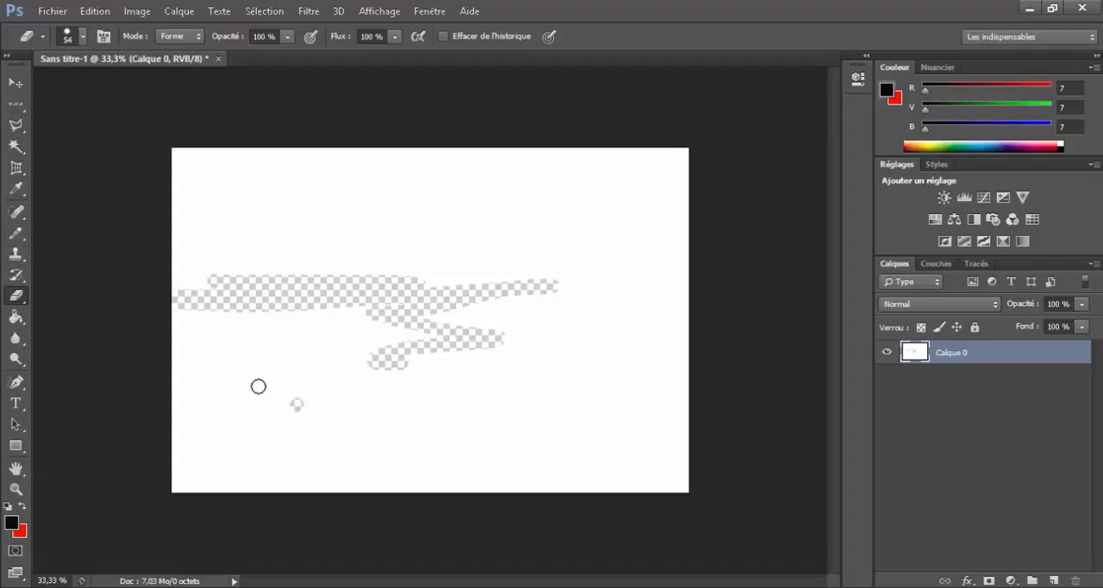
mouse_move(256, 387)
left_mouse_down()
mouse_move(327, 384)
mouse_move(243, 399)
mouse_move(358, 306)
mouse_move(242, 355)
mouse_move(328, 356)
mouse_move(404, 384)
mouse_move(120, 485)
mouse_move(330, 464)
mouse_move(438, 484)
left_mouse_up()
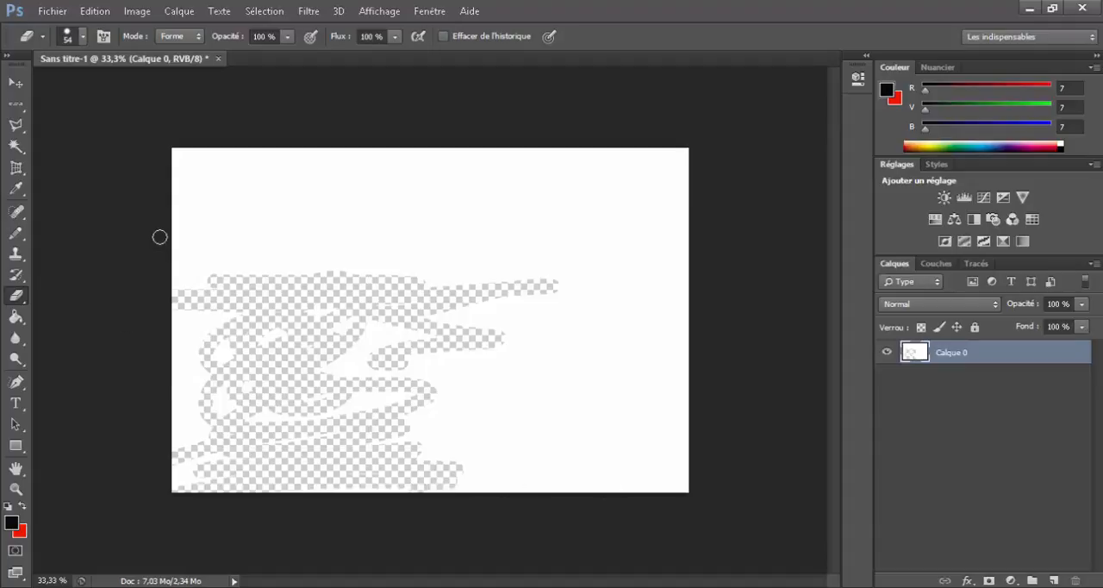
Step: Move Calque 0 slightly right and up with the Move tool, exposing transparent strips along the canvas's left and bottom edges
left_click(16, 83)
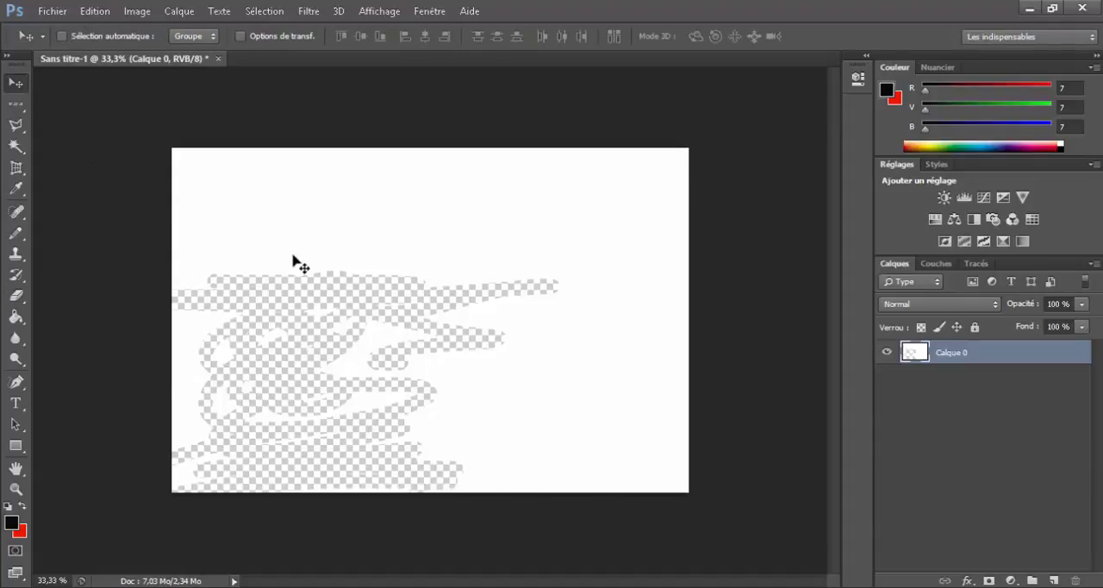
left_click_drag(293, 258, 374, 233)
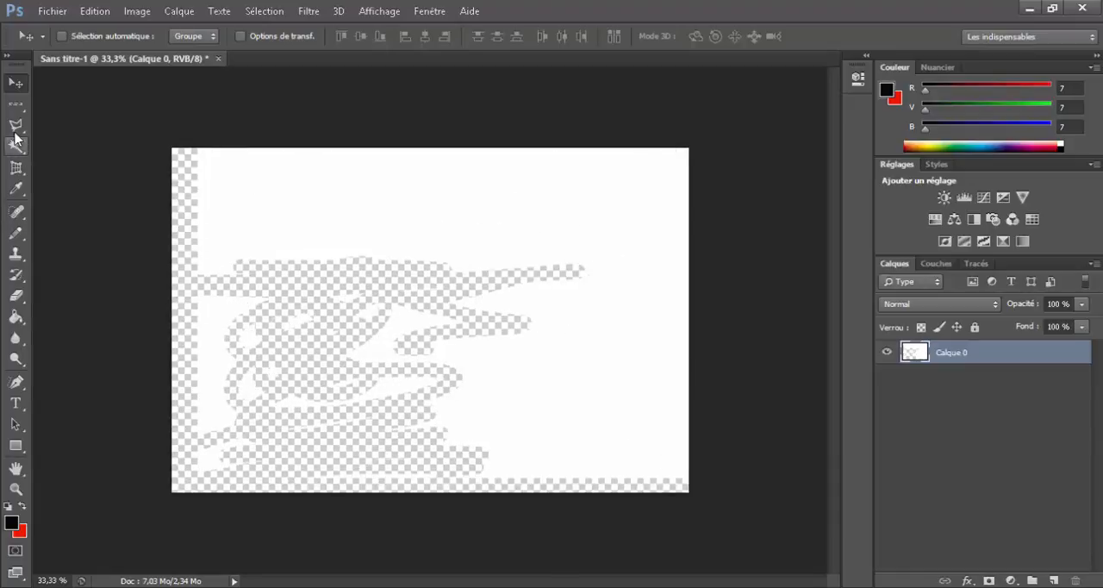
Step: Place a single-row selection across the canvas just above the erased strokes
left_click(15, 105)
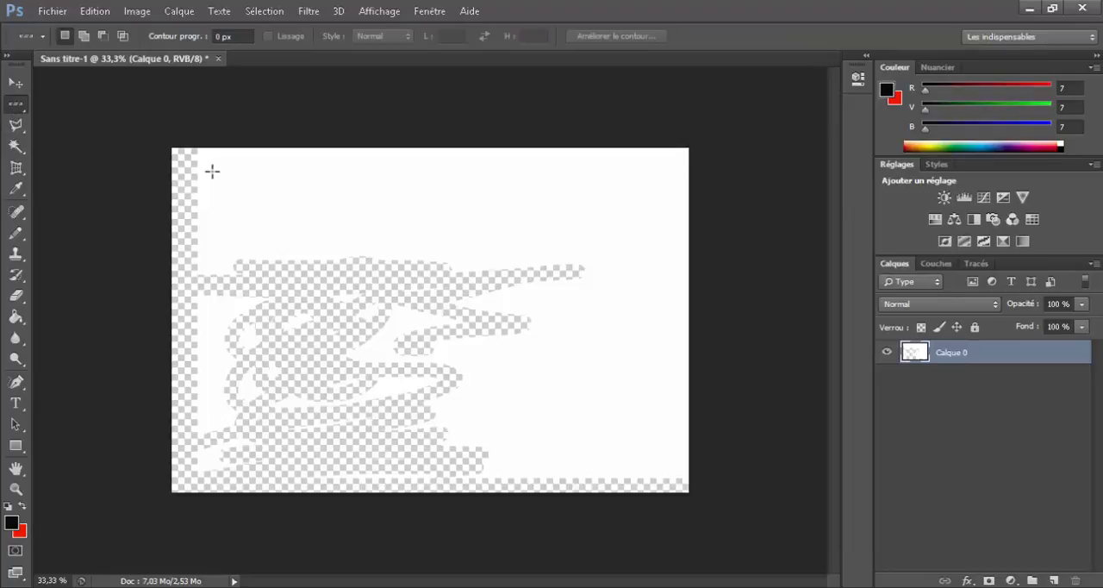
left_click_drag(332, 236, 354, 228)
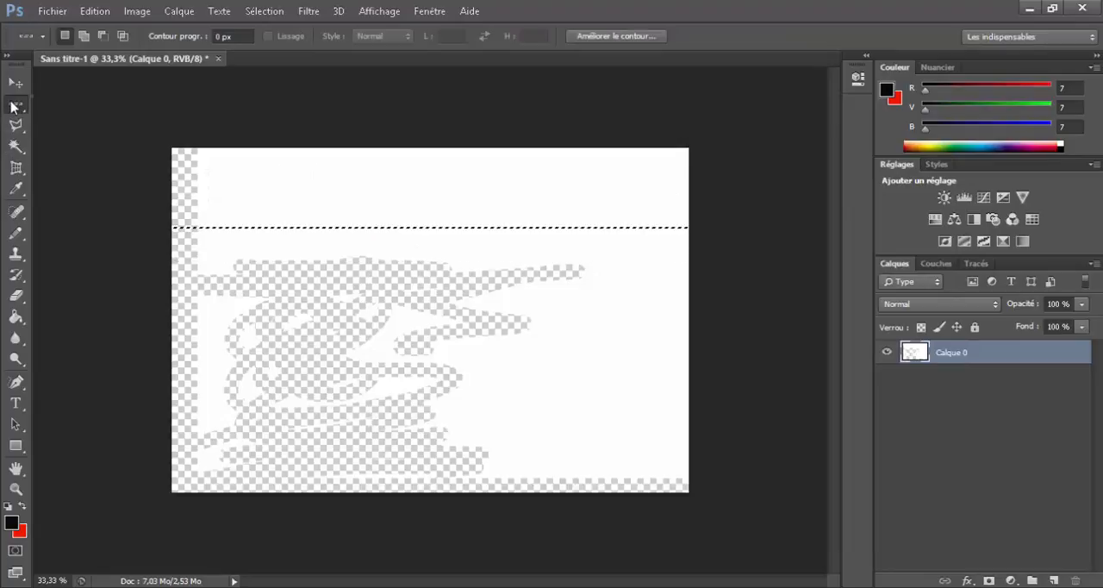
Step: Delete a rectangular selection in the layer's upper left, move the selection down over the erased strokes, delete its contents and deselect
right_click(12, 107)
left_click(86, 102)
left_click_drag(231, 184, 467, 297)
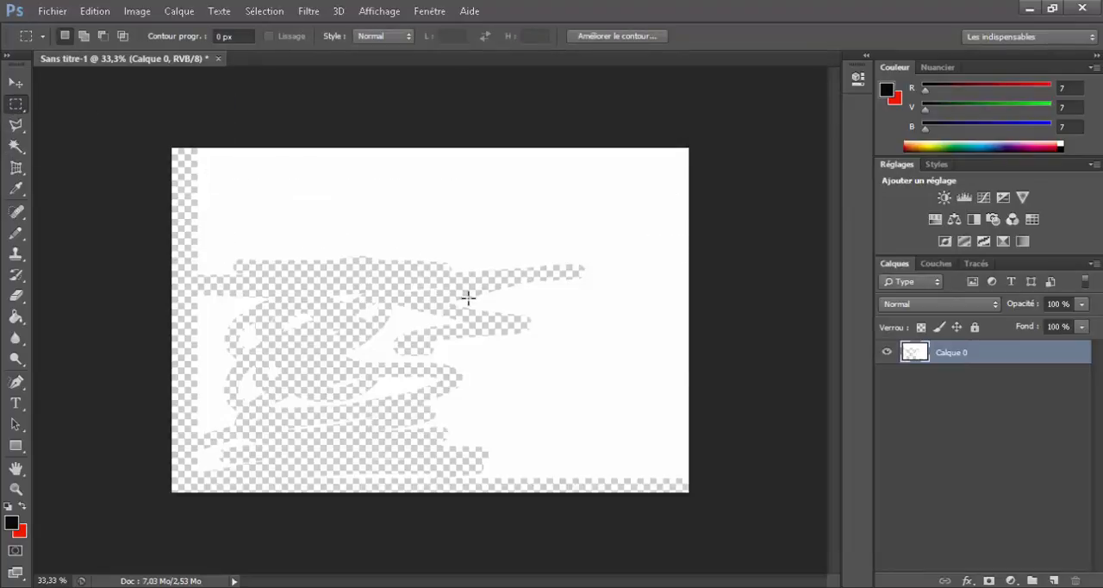
key("Delete")
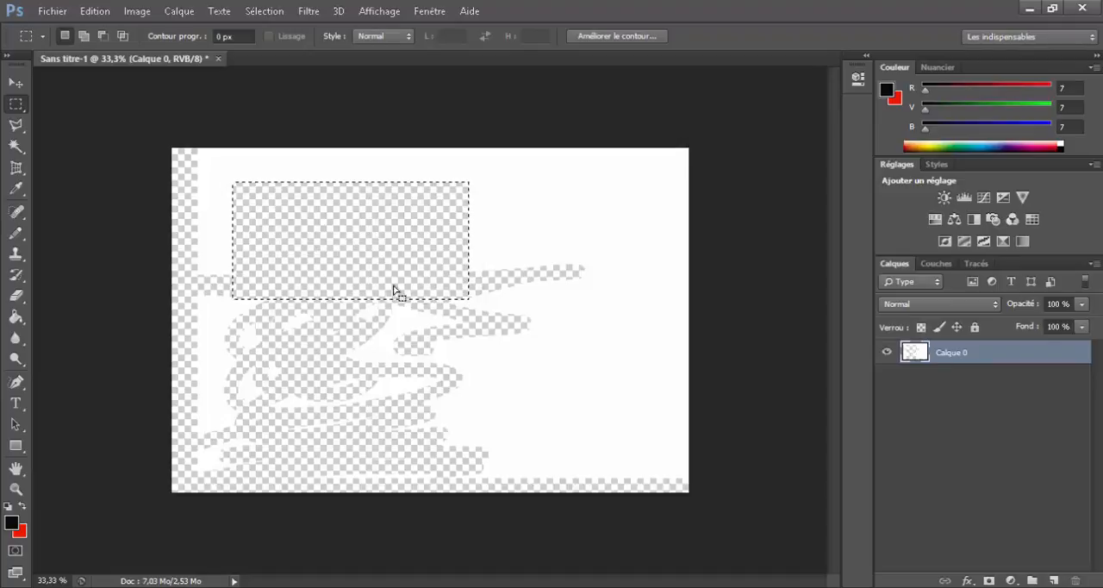
left_click_drag(394, 290, 246, 143)
key("Delete")
left_click(43, 128)
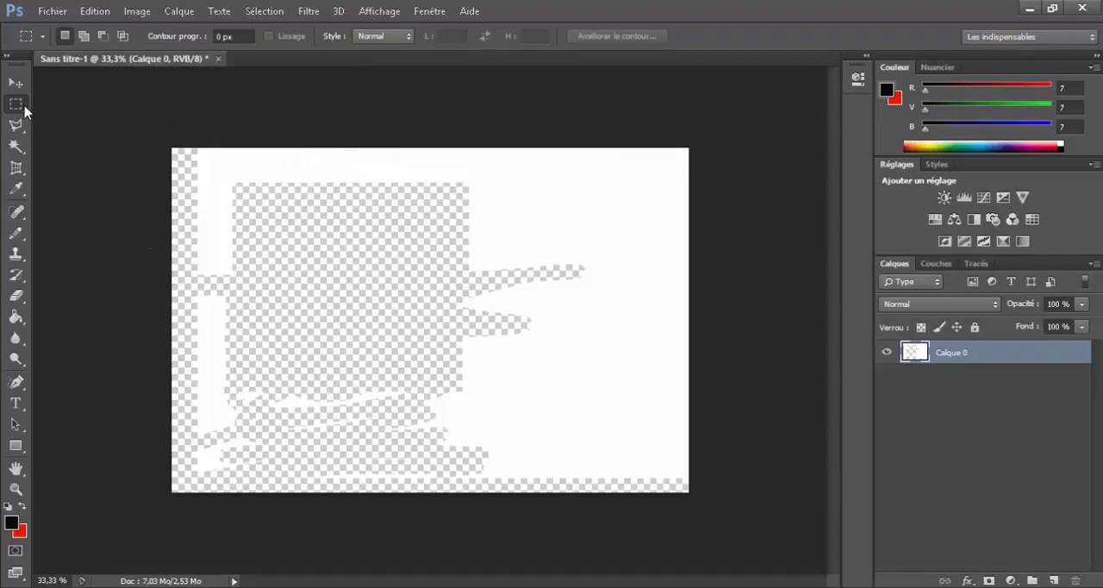
Step: Draw a large elliptical selection over the transparent area in the left half of the canvas
right_click(25, 109)
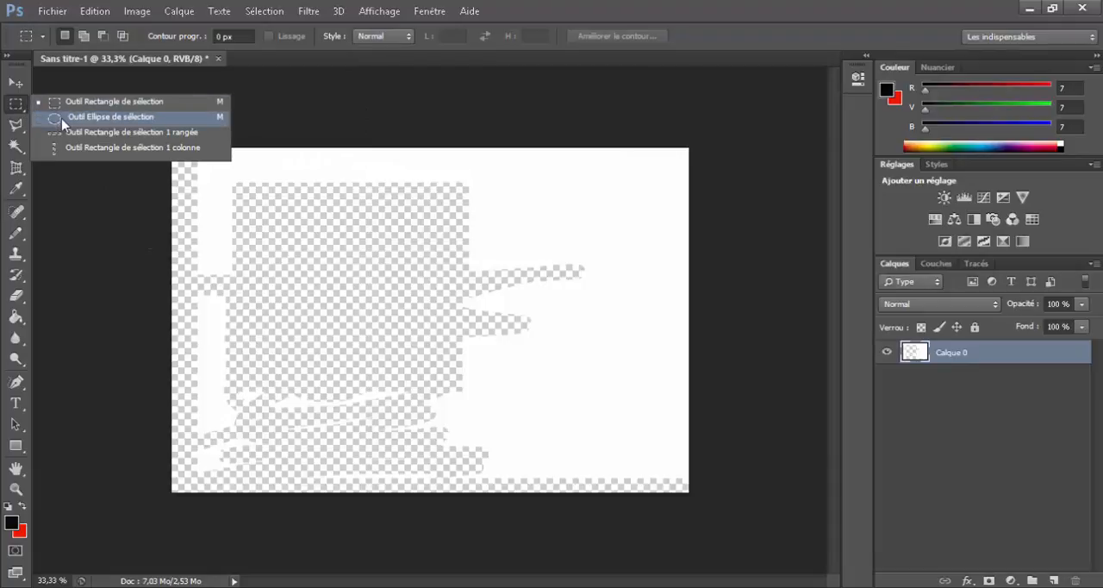
left_click(62, 120)
left_click_drag(216, 178, 479, 445)
Step: Place a single-row selection across the canvas and move it up to the upper edge of the transparent rectangle
right_click(15, 105)
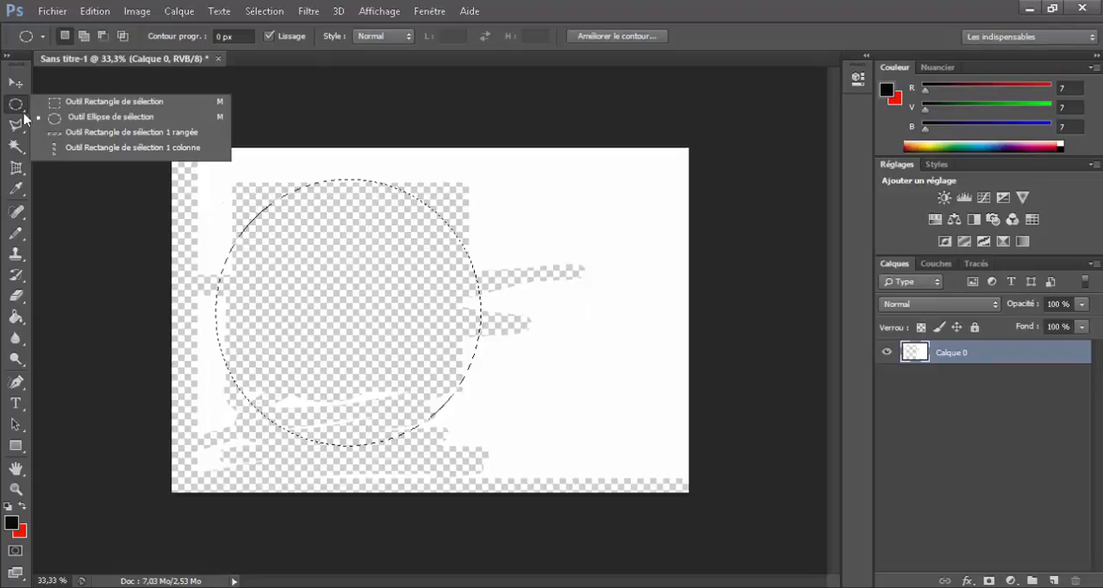
left_click(99, 140)
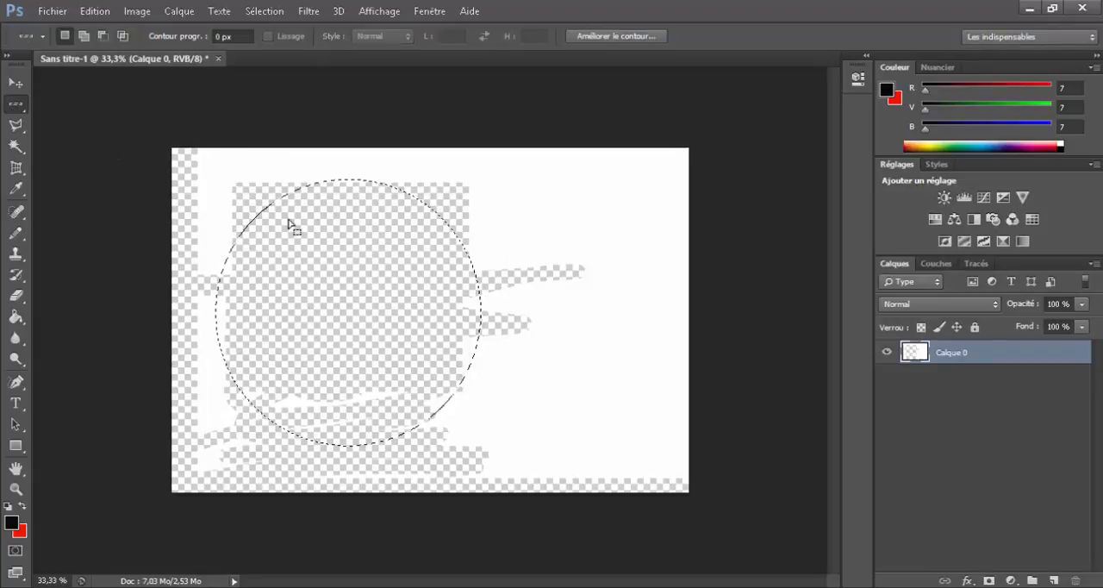
left_click(369, 222)
left_click(388, 241)
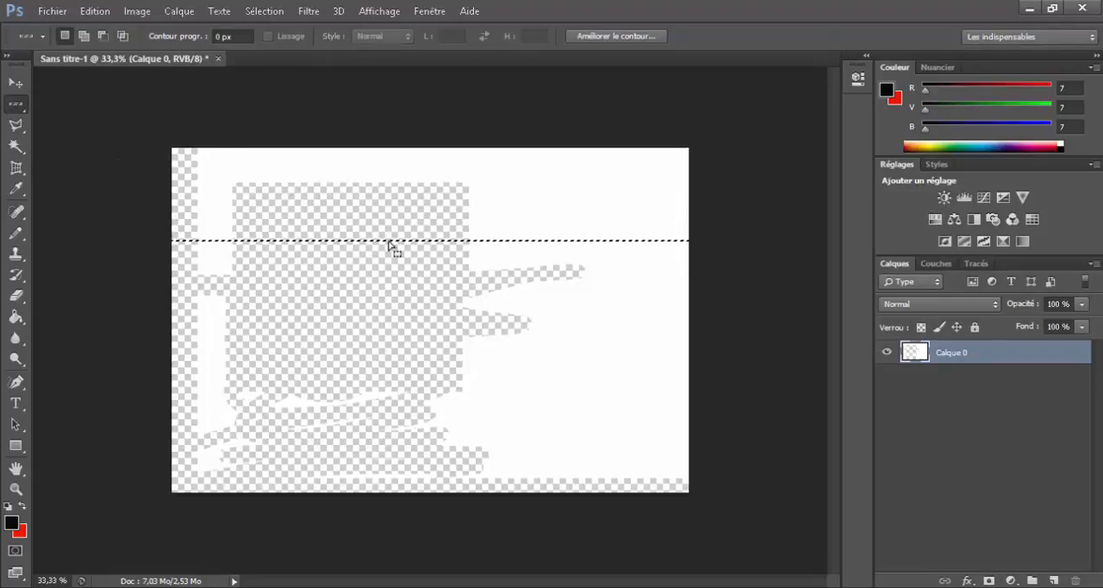
left_click_drag(376, 226, 334, 182)
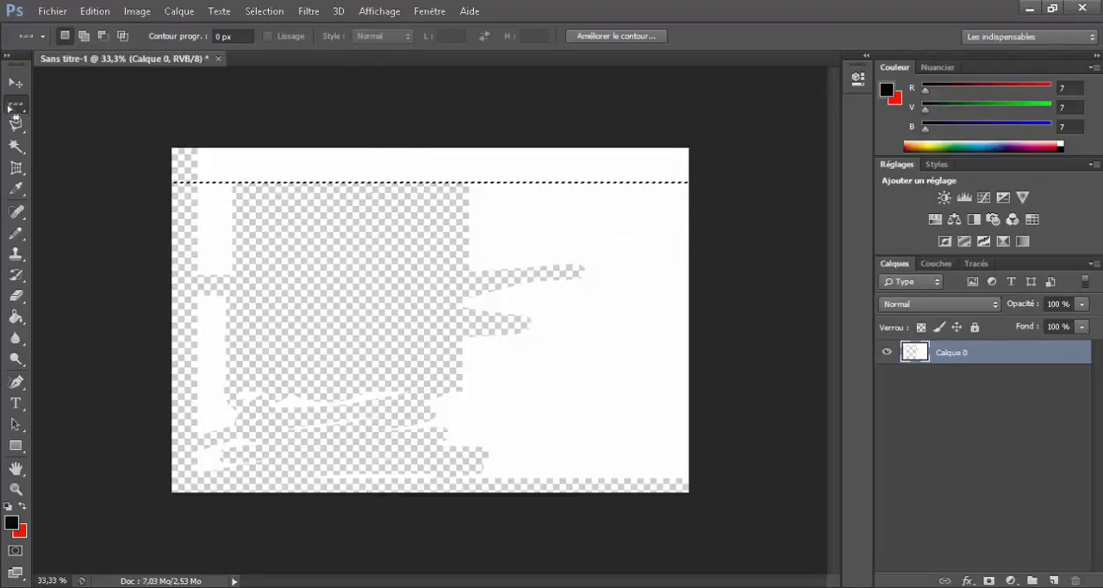
Step: Place a single-column selection down the canvas through the right part of the transparent area
right_click(16, 104)
left_click(95, 157)
left_click_drag(236, 208, 432, 311)
Step: Outline a closed irregular selection over the transparent area with the Polygonal Lasso and move it to the canvas's upper-right white area
left_click(15, 131)
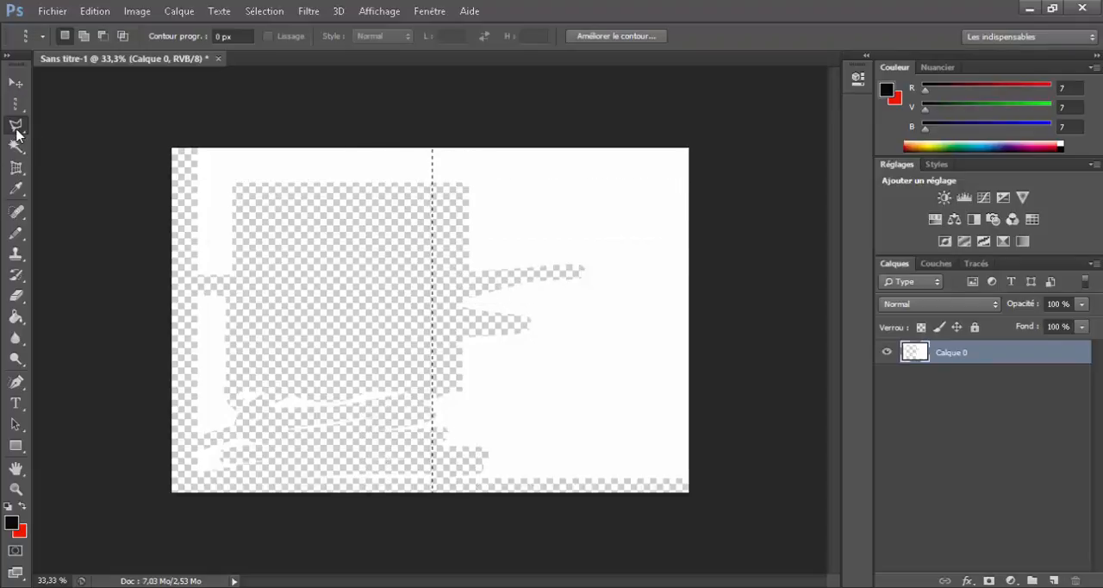
left_click(16, 131)
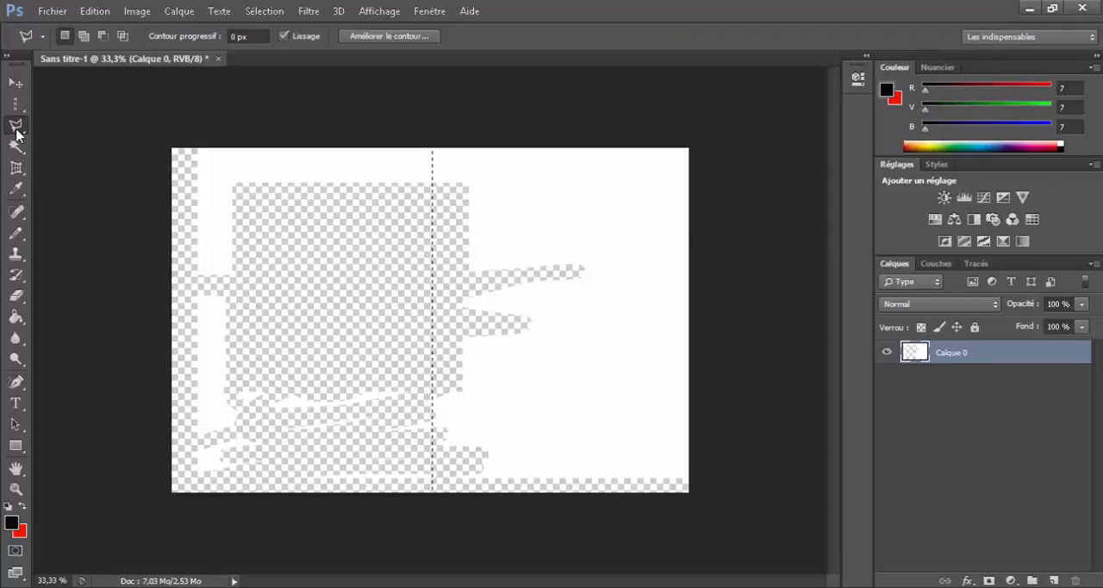
left_click(307, 283)
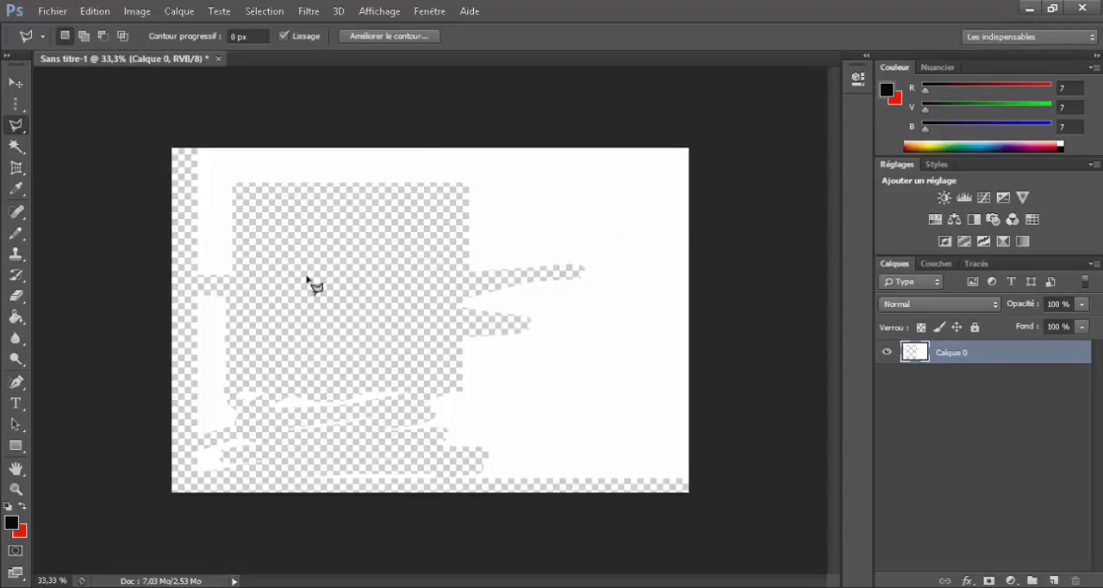
left_click(313, 345)
left_click(368, 344)
left_click(401, 377)
left_click(439, 352)
left_click(454, 391)
left_click(462, 391)
left_click(462, 338)
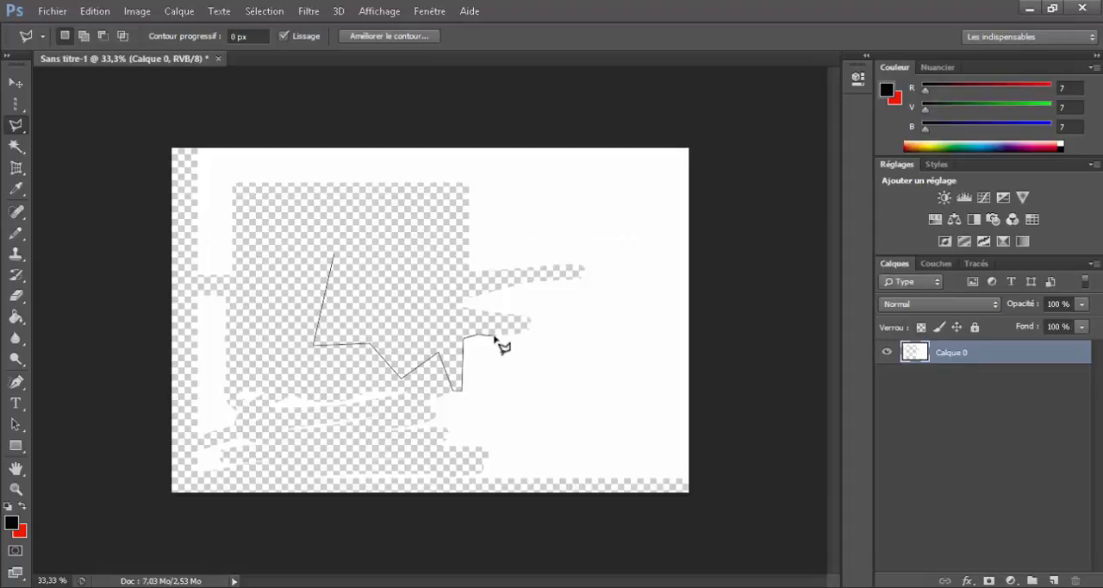
left_click(492, 335)
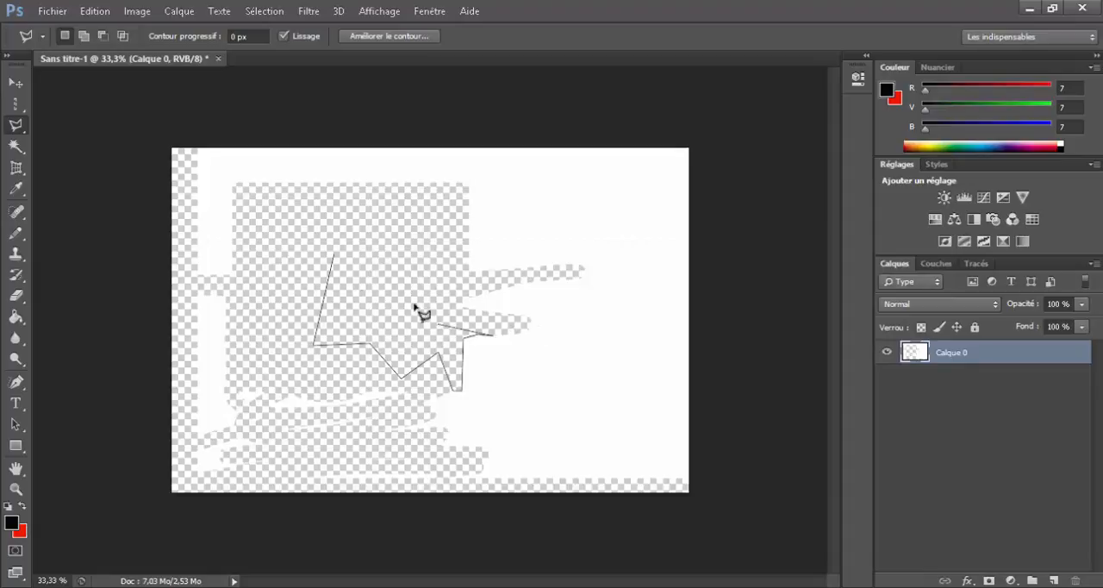
left_click(337, 256)
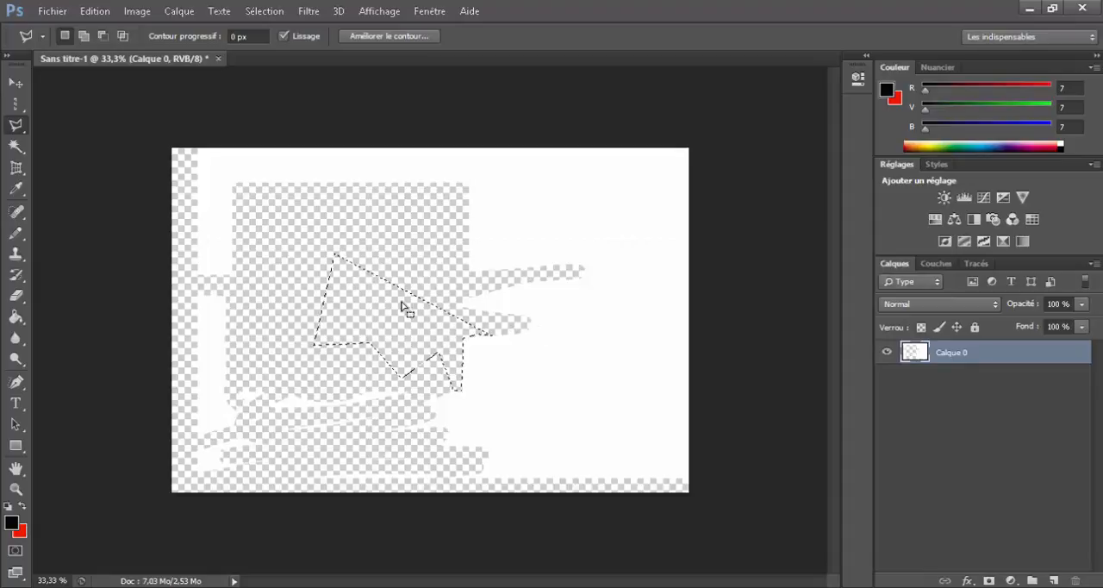
mouse_move(397, 349)
left_mouse_down()
mouse_move(526, 256)
mouse_move(573, 269)
left_mouse_up()
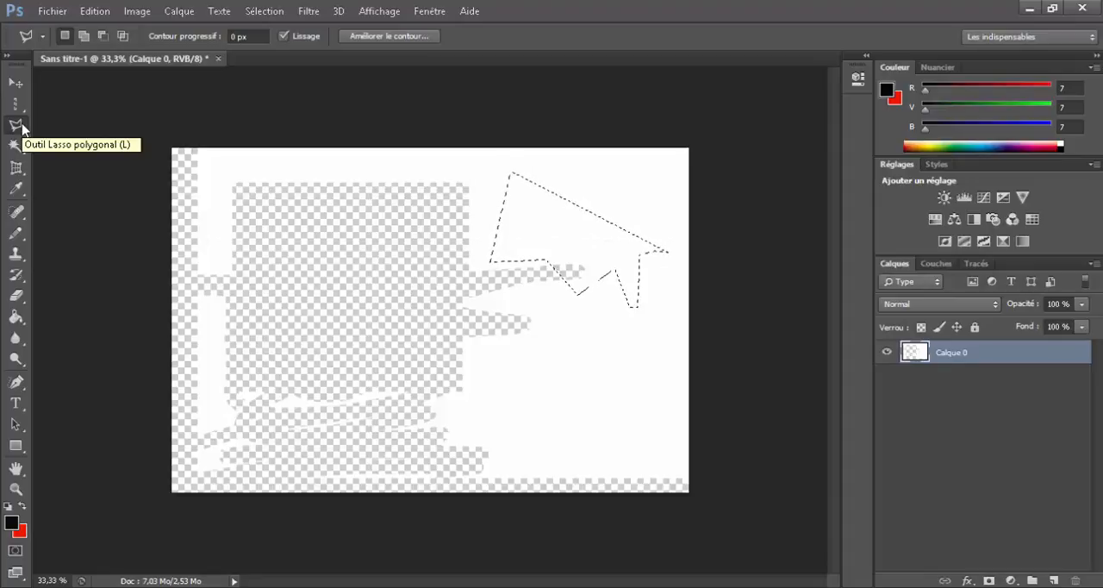
key("ctrl+d")
left_click(70, 158)
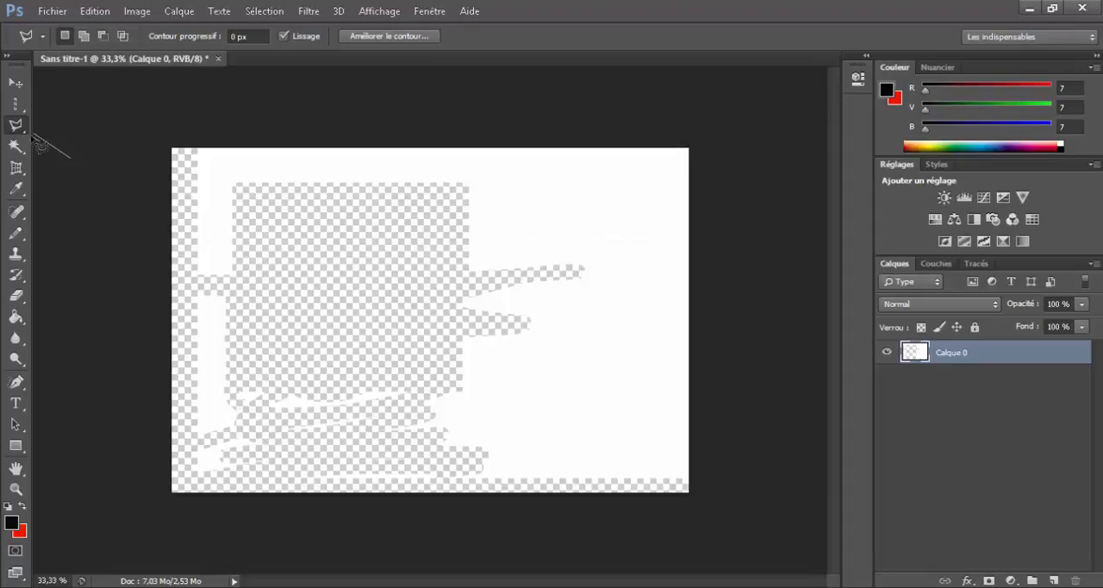
left_click(33, 134)
key("Escape")
Step: Draw a freehand Lasso selection around the middle of the transparent area, extending into the white area at its lower right
right_click(25, 124)
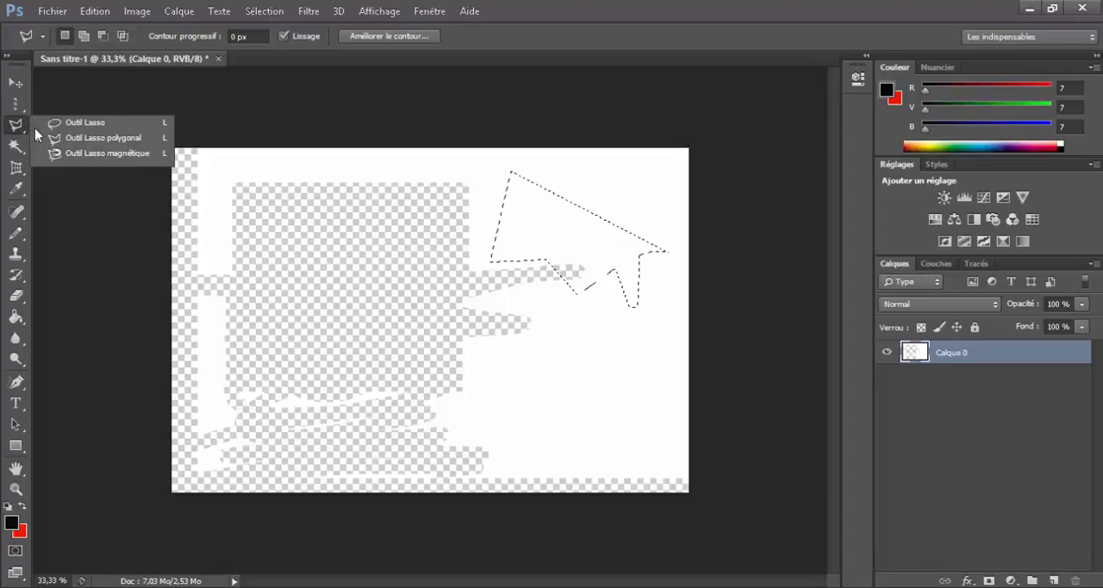
left_click(82, 122)
mouse_move(351, 293)
left_mouse_down()
mouse_move(439, 316)
mouse_move(452, 372)
mouse_move(418, 388)
mouse_move(458, 423)
mouse_move(498, 397)
mouse_move(454, 275)
mouse_move(363, 219)
mouse_move(337, 386)
mouse_move(316, 275)
mouse_move(475, 321)
mouse_move(543, 392)
left_mouse_up()
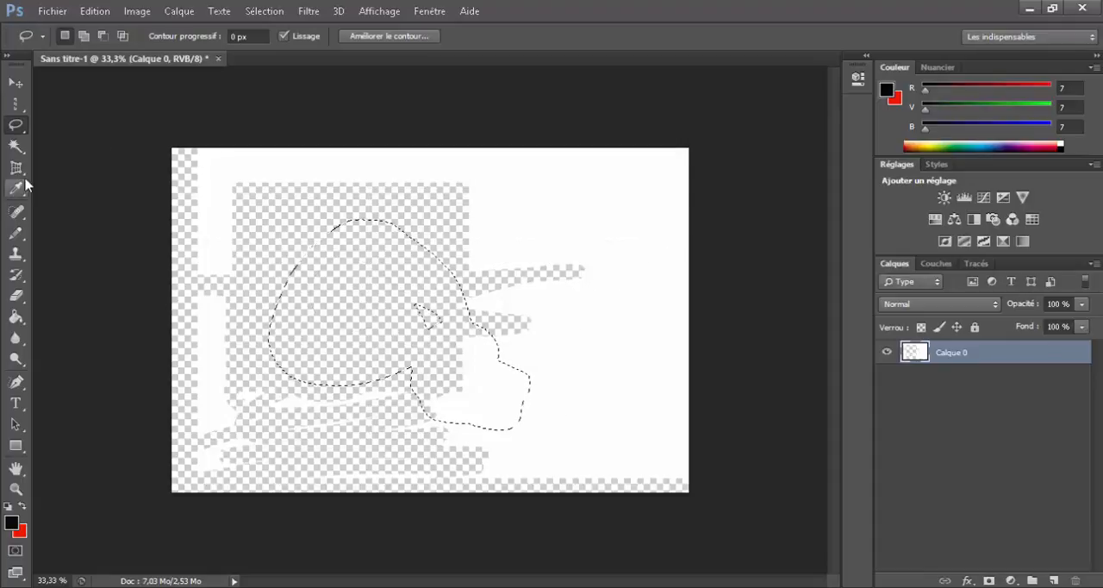
Step: Trace the edges of the transparent shape with the Magnetic Lasso, clear the pixels inside the closed selection and deselect
left_click_drag(16, 126, 86, 159)
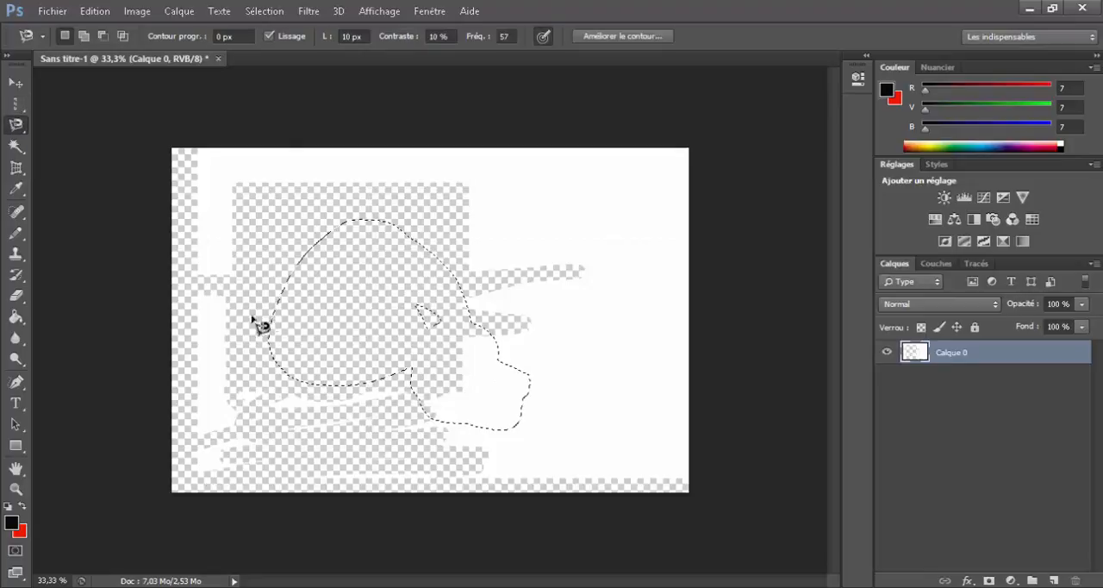
left_click(231, 272)
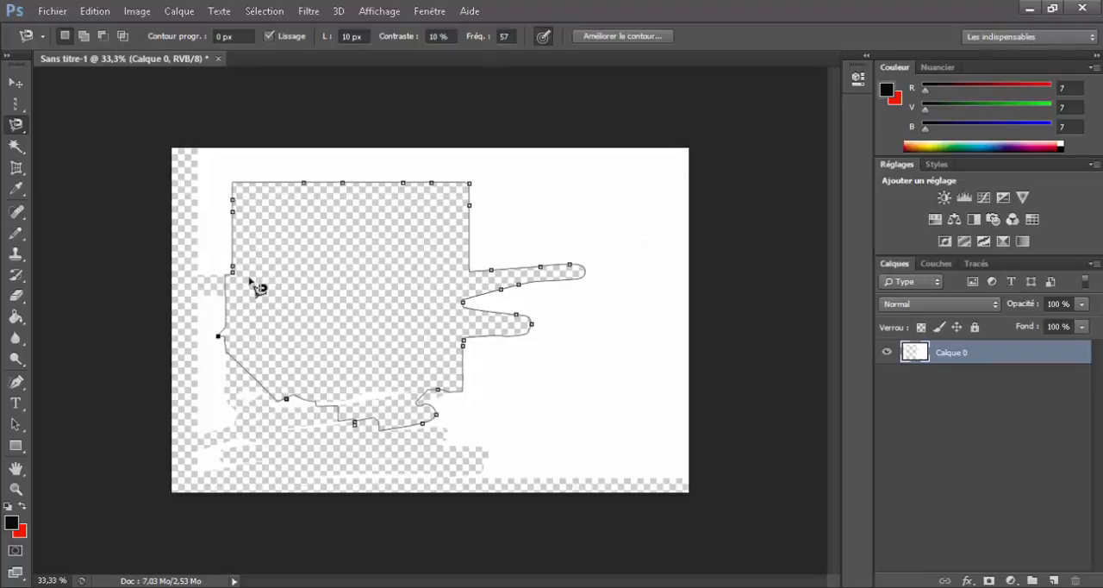
left_click(244, 279)
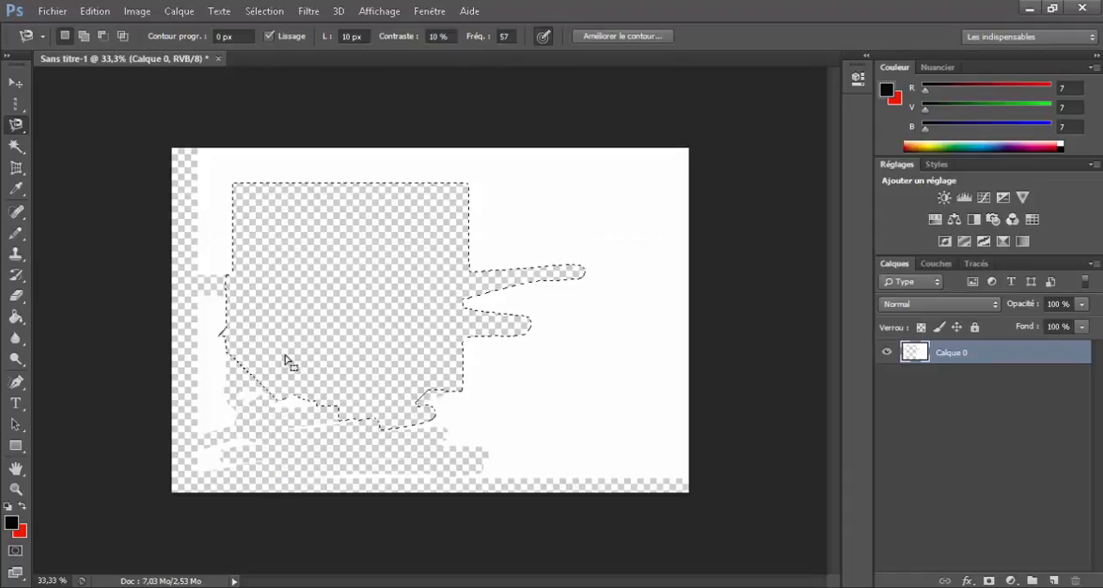
key("ctrl+d")
Step: Select white pixels along the left side of the transparent rectangle with the Magic Wand
left_click(16, 147)
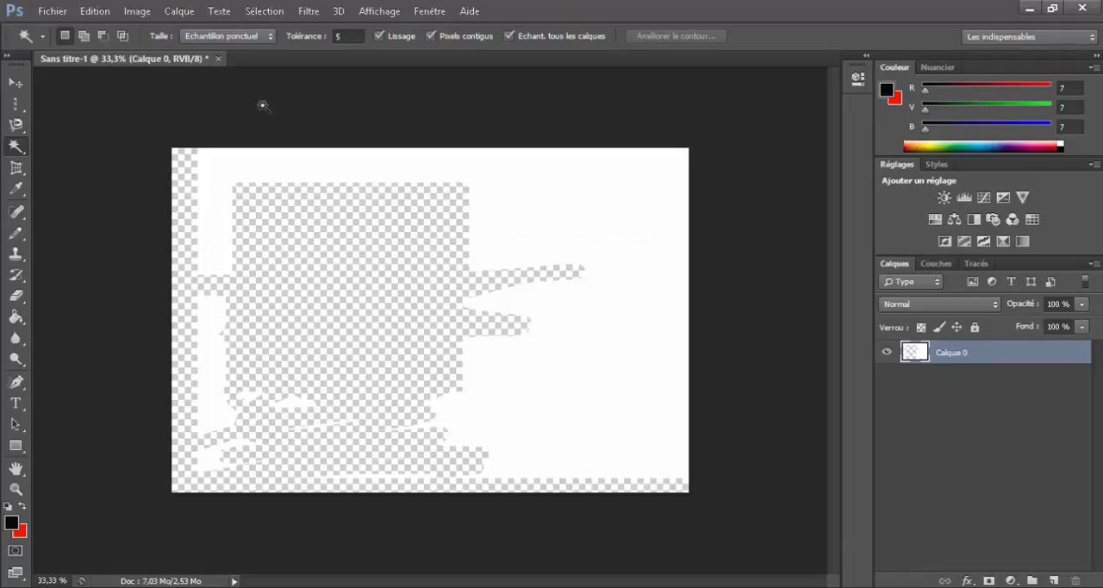
left_click(211, 319)
left_click(225, 260)
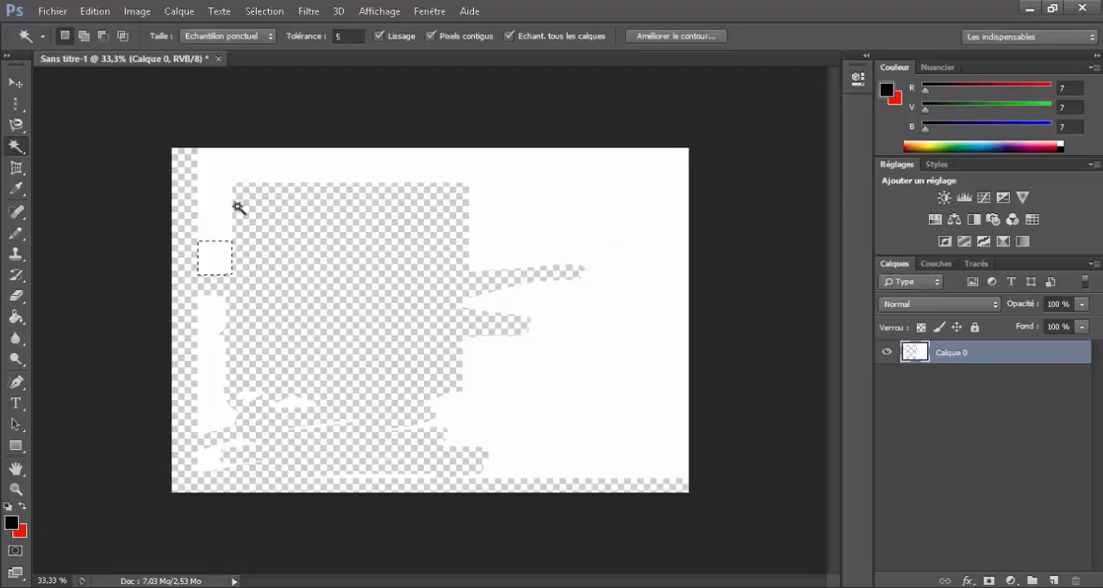
Step: Select the connected white area along the canvas's upper edge with the Magic Wand, then clear the selection
left_click(272, 251)
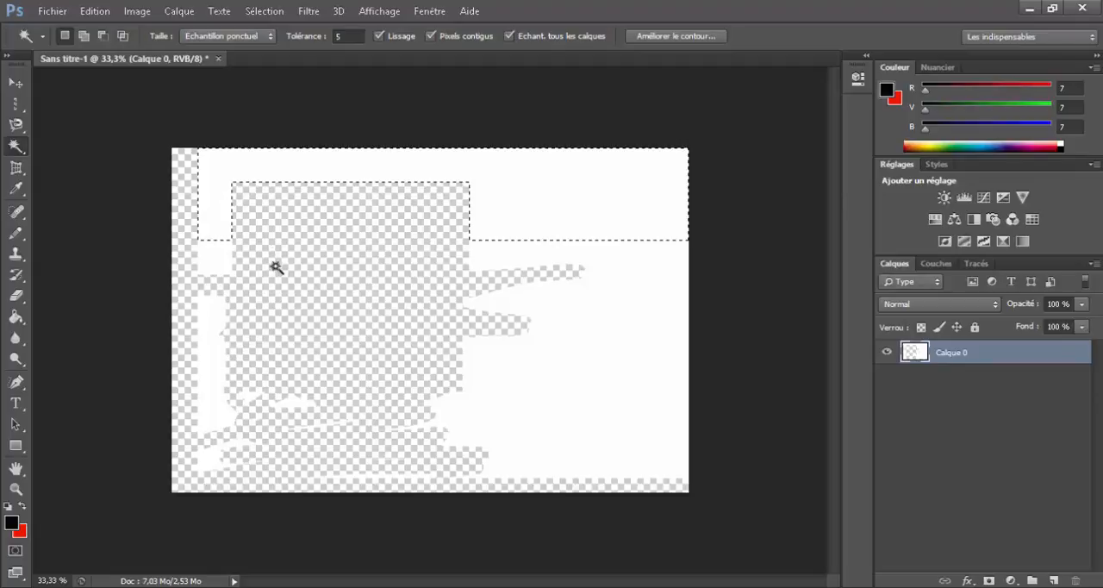
left_click(337, 37)
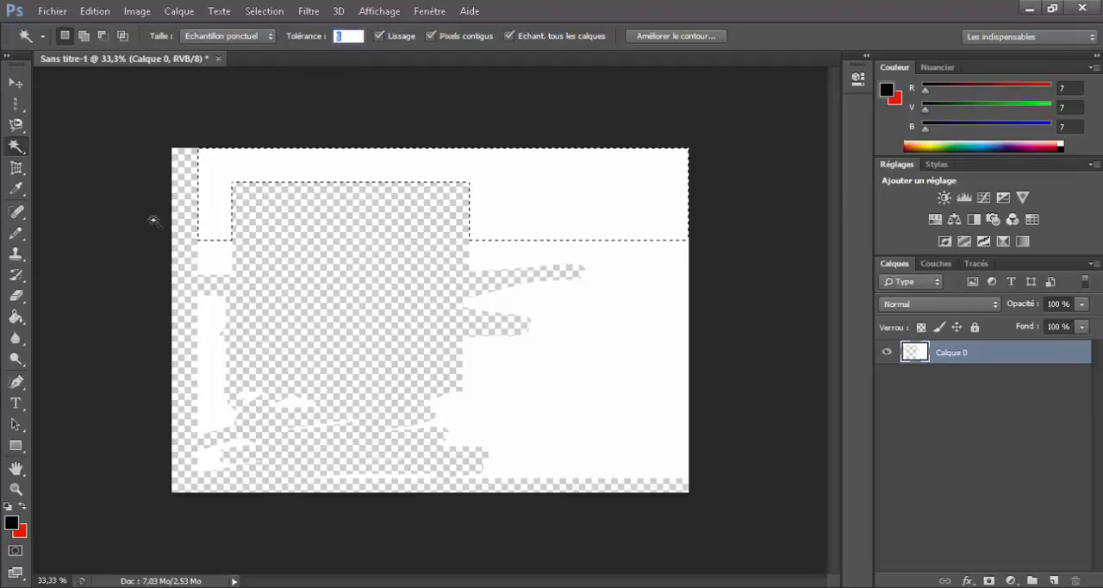
left_click(15, 233)
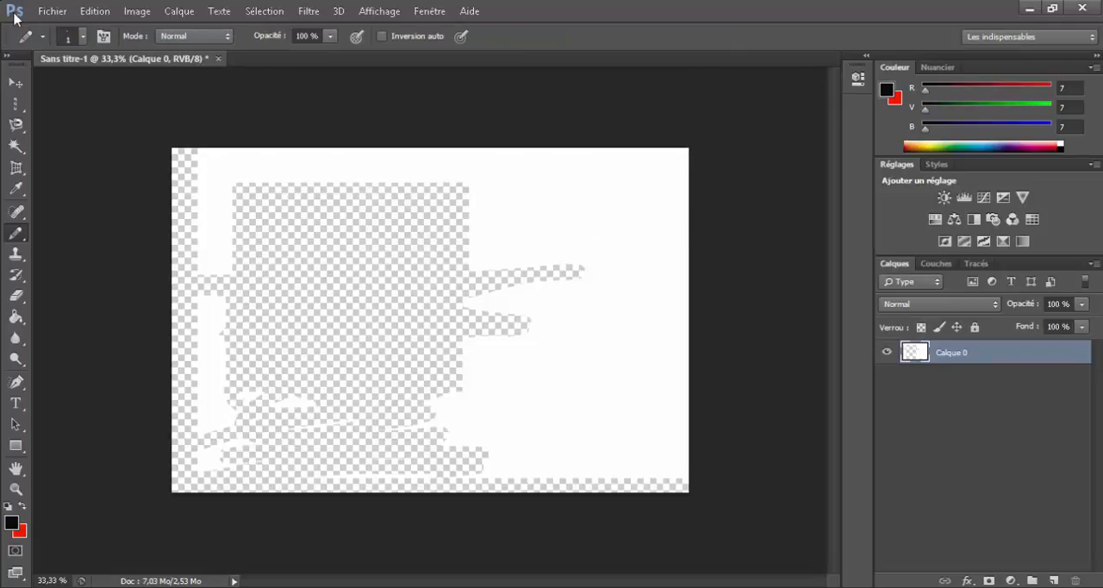
Step: Place the ANIME-PICTURES.NET_-_428046 image from the Images folder and enlarge it to about 478% so it covers the canvas
left_click(52, 11)
left_click(73, 273)
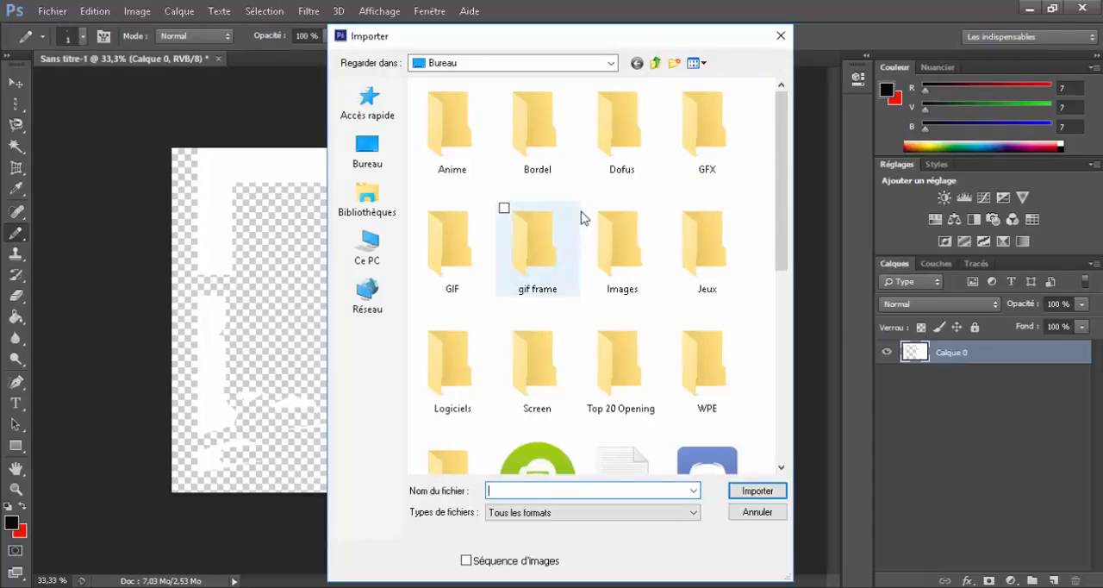
scroll(630, 328, "down", 4)
scroll(568, 301, "up", 2)
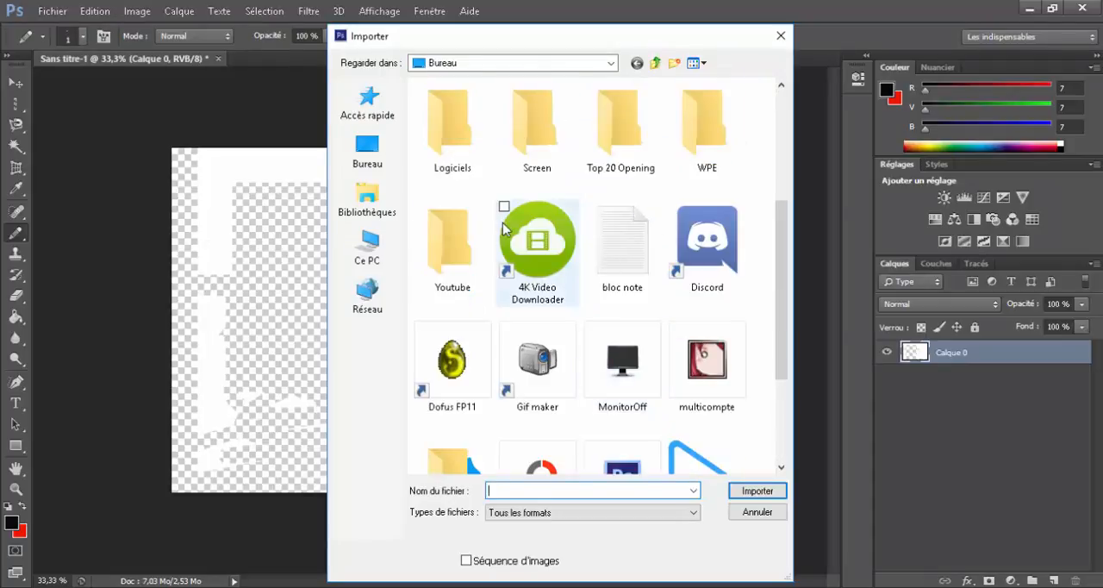
scroll(613, 148, "up", 2)
double_click(607, 219)
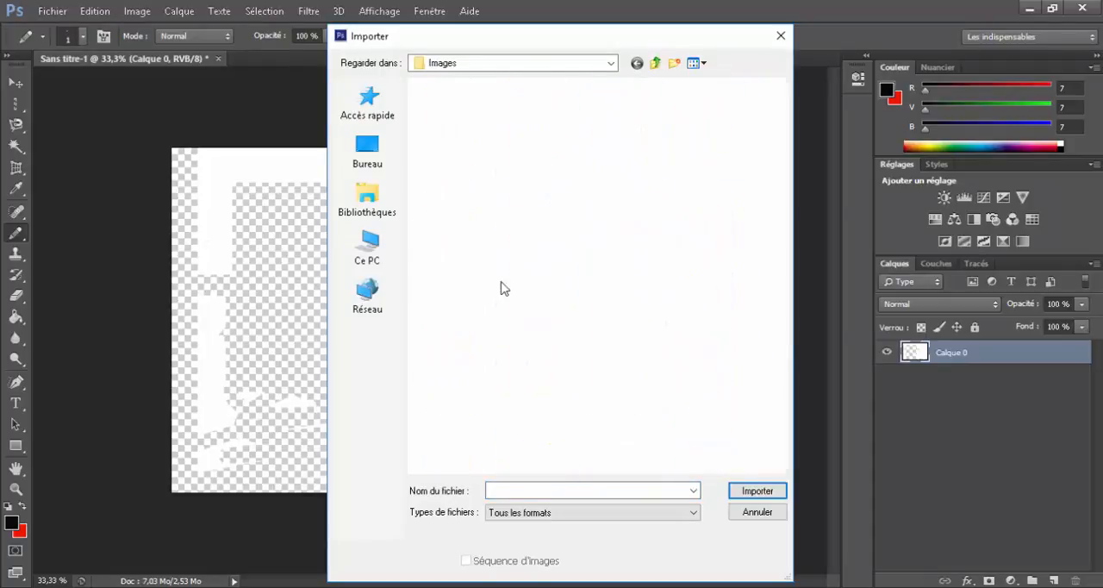
scroll(558, 263, "down", 5)
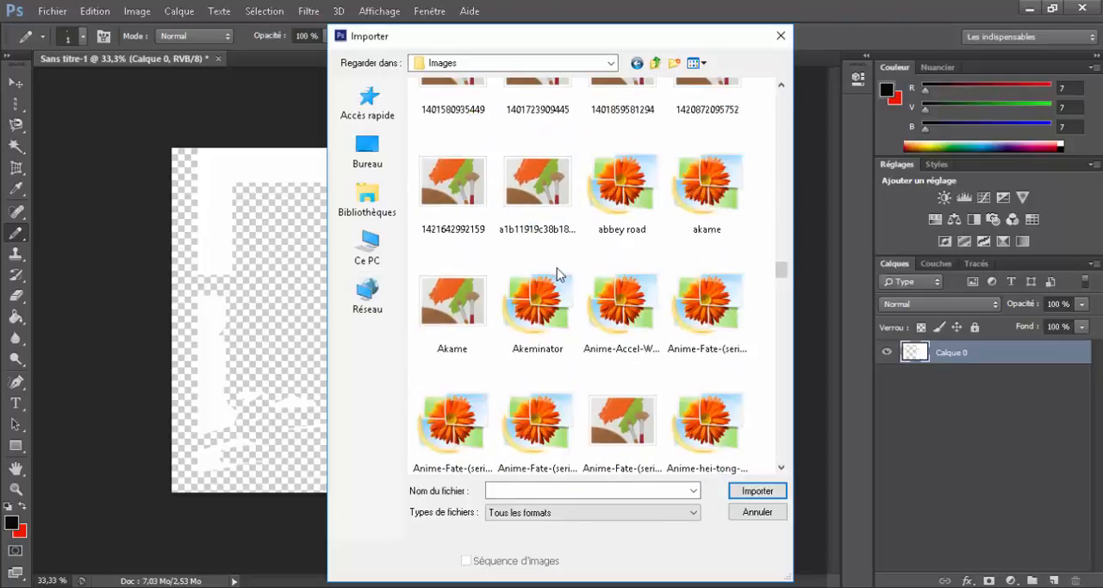
scroll(569, 302, "down", 5)
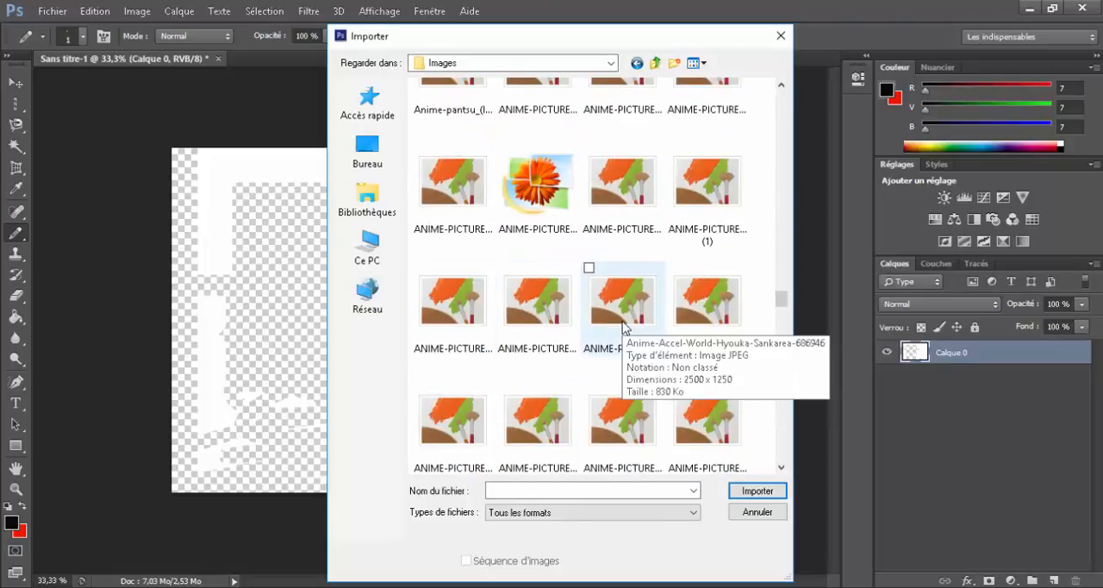
double_click(623, 328)
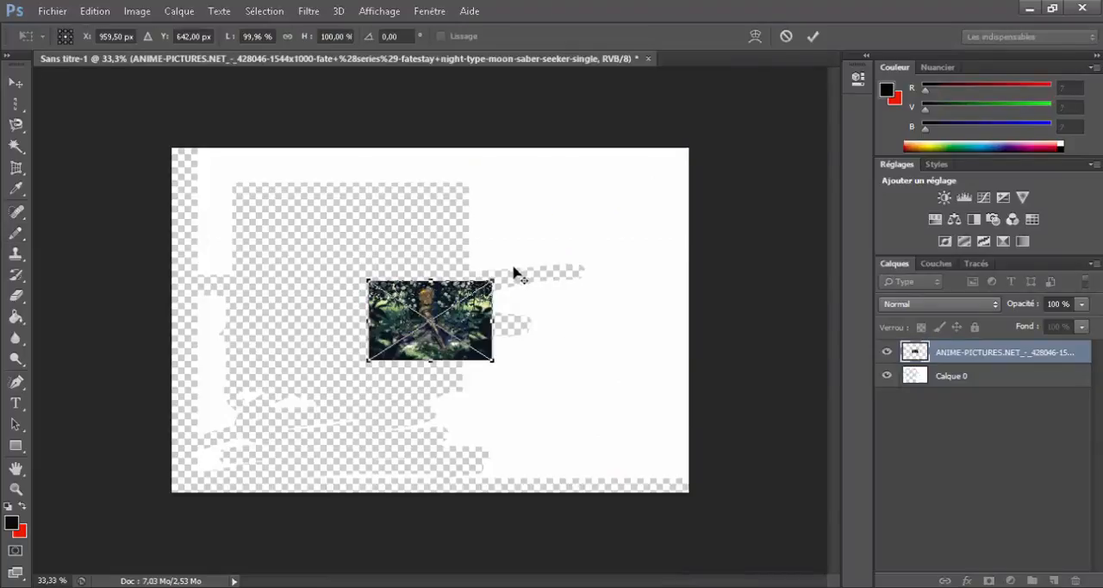
left_click_drag(492, 280, 739, 143)
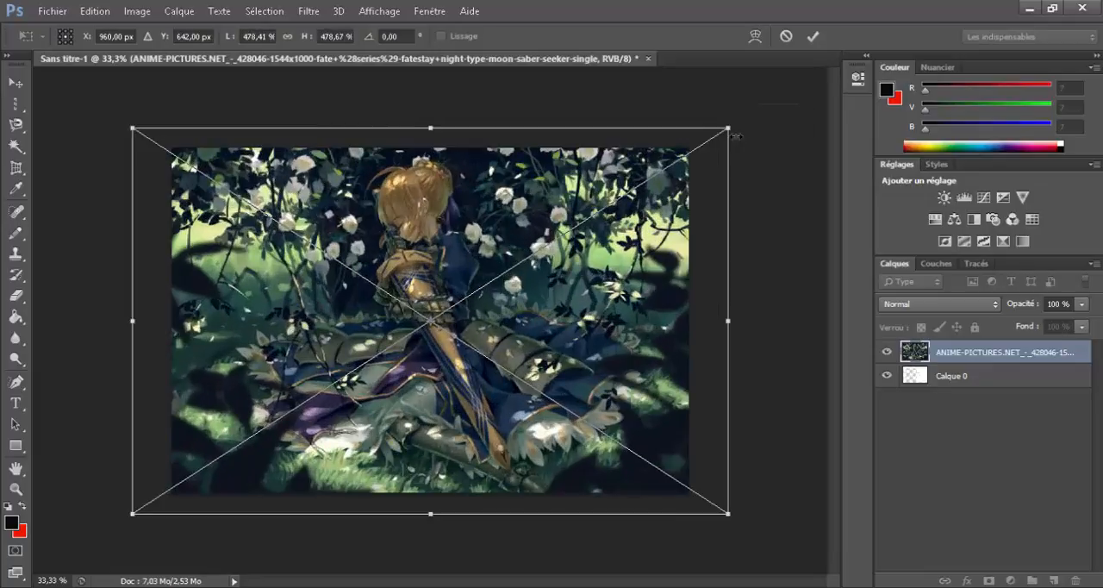
left_click(814, 37)
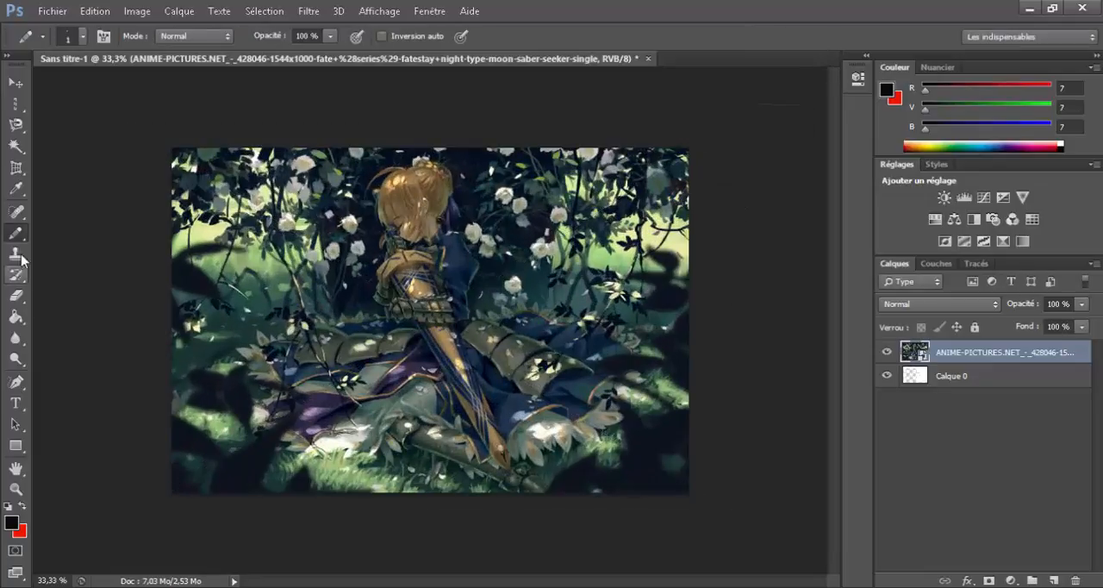
Step: Set the Magic Wand tolerance to 40 and select part of the golden sword in the placed image
left_click(16, 145)
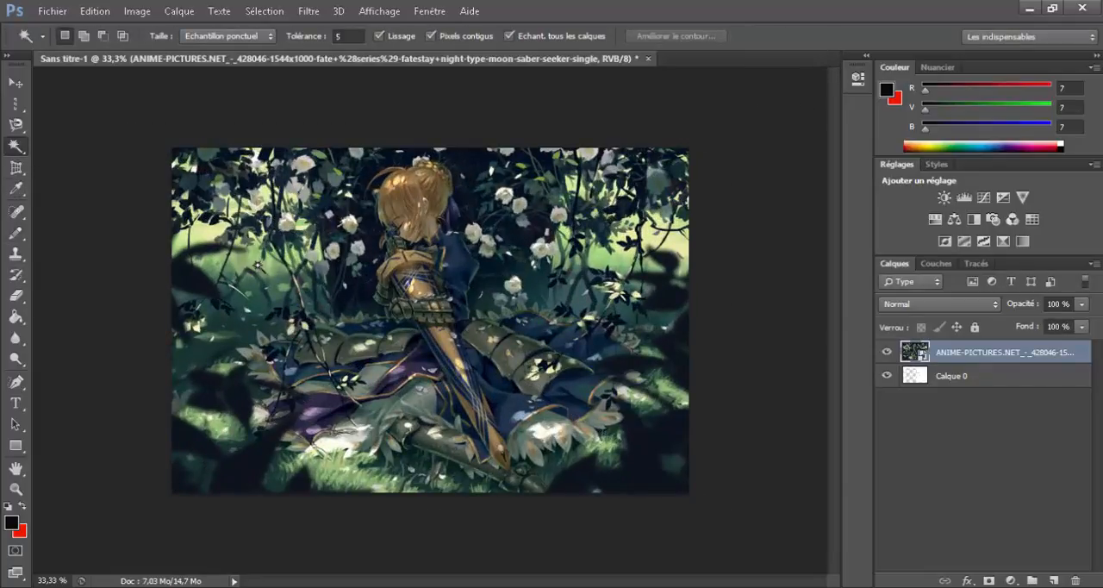
left_click(272, 319)
left_click(306, 39)
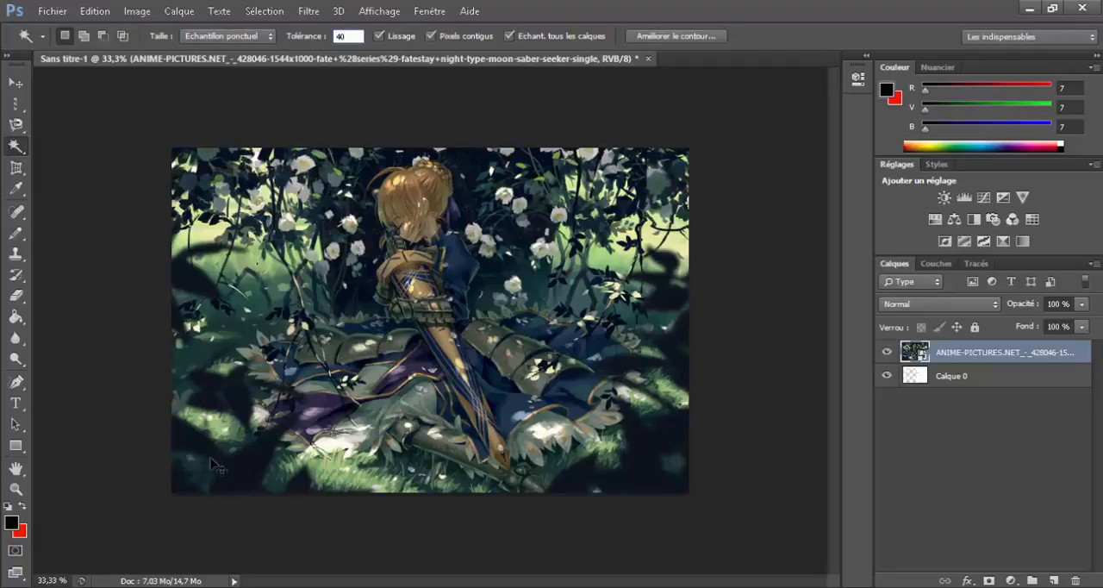
key("ctrl+d")
left_click(444, 365)
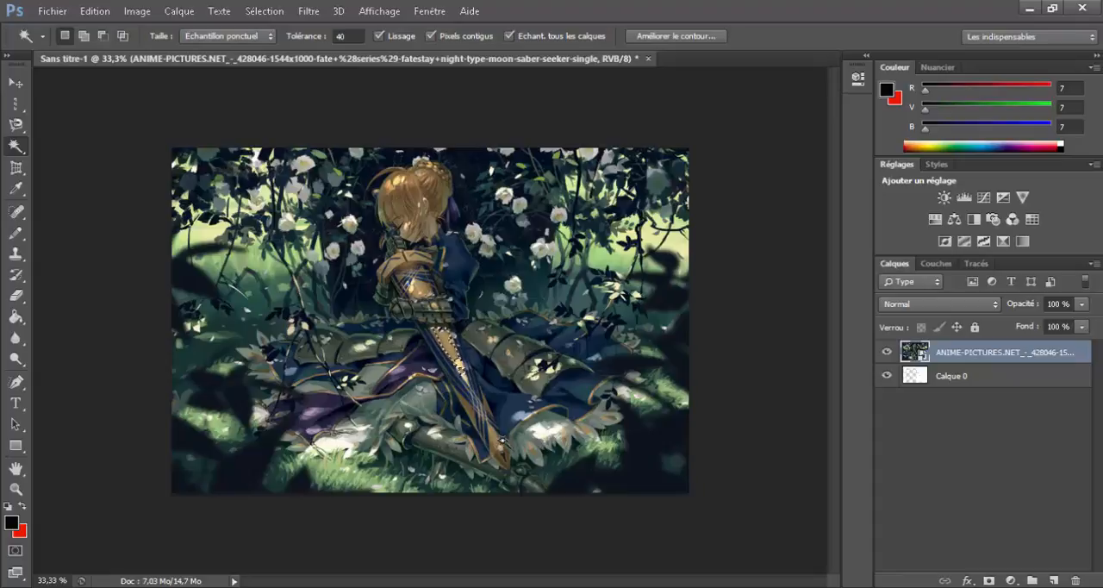
Step: Set the Magic Wand tolerance to 20 and sample selections on the sword's middle and tip
left_click(348, 37)
type("20")
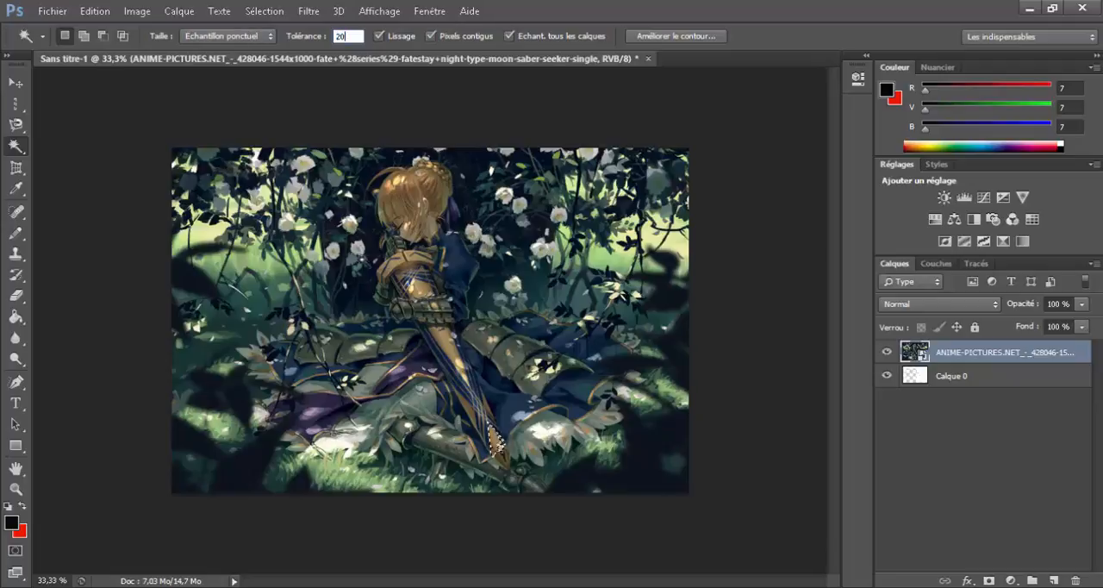
key("Return")
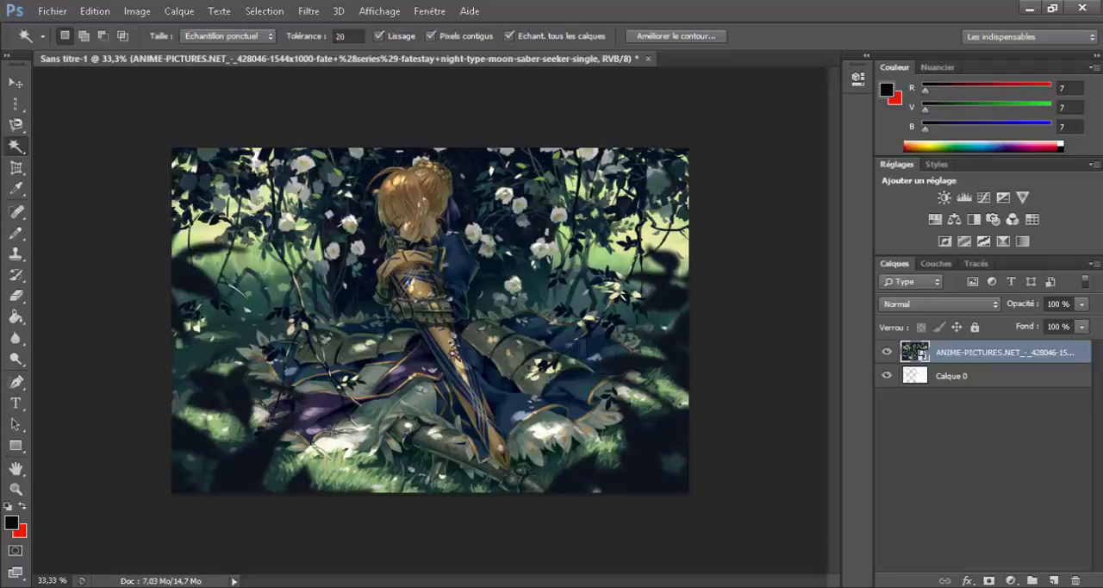
left_click(454, 354)
left_click(454, 353)
left_click(495, 437)
Step: Set the Magic Wand tolerance back to 40, select the golden sword tip and deselect
left_click(357, 36)
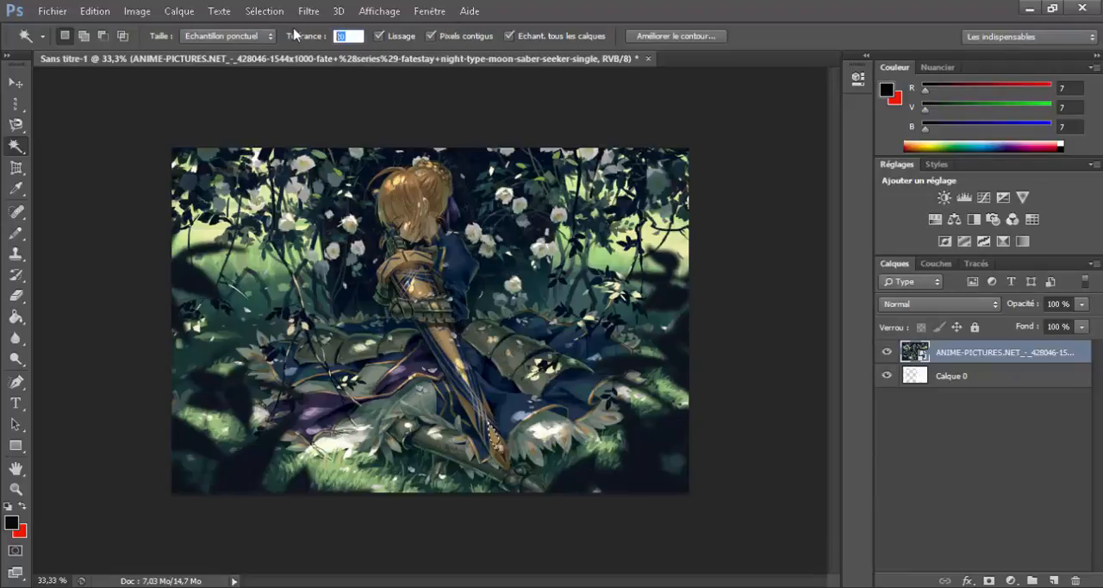
left_click(491, 432)
left_click(497, 435)
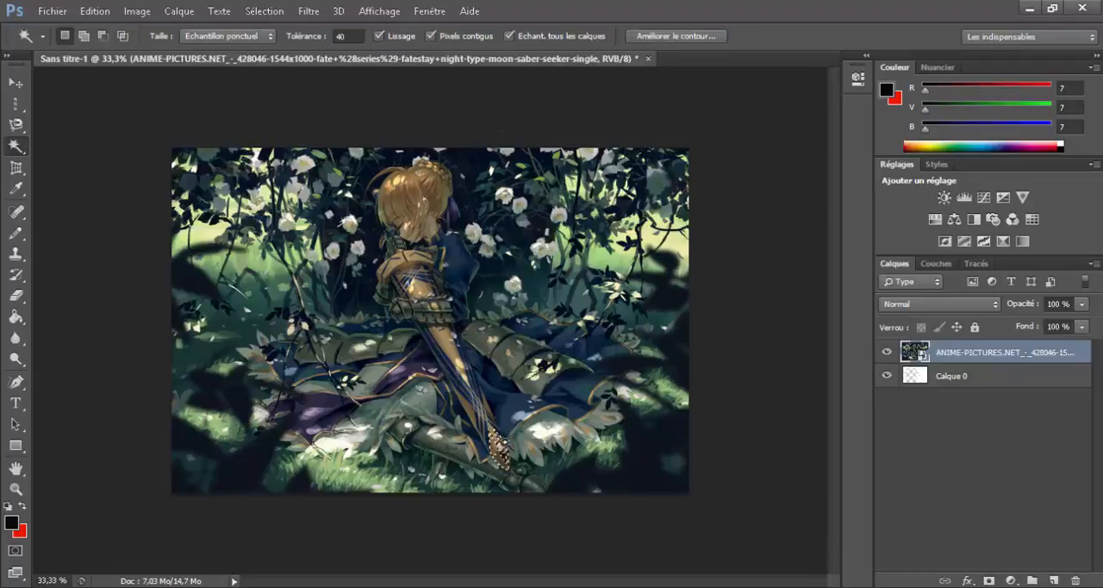
left_click(498, 433)
left_click(498, 433)
left_click(497, 437)
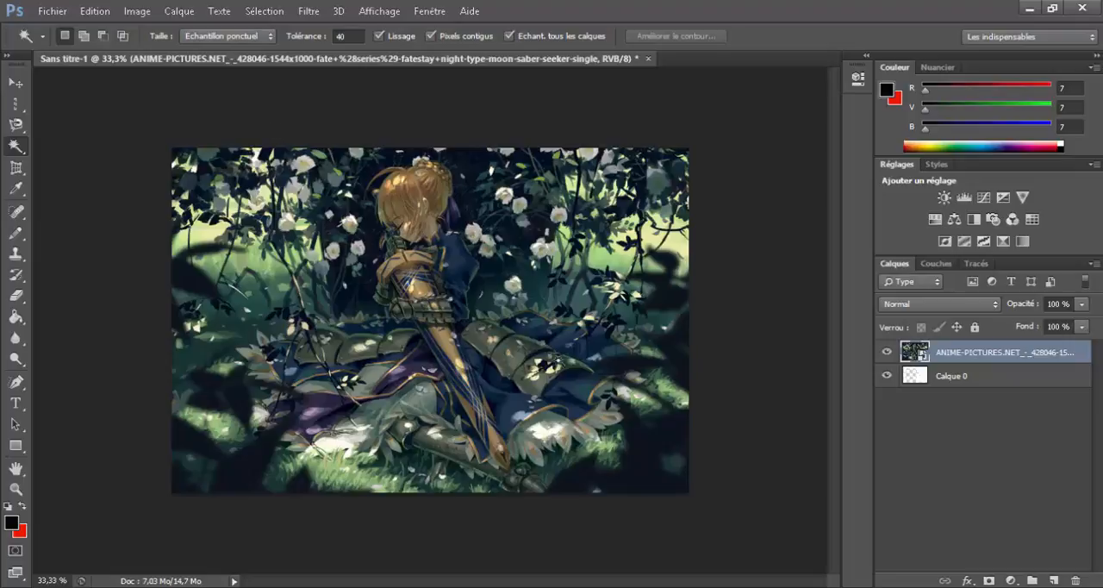
Step: Brush over the foliage along the image's left side with the Quick Selection tool, then deselect it
right_click(18, 147)
left_click(79, 145)
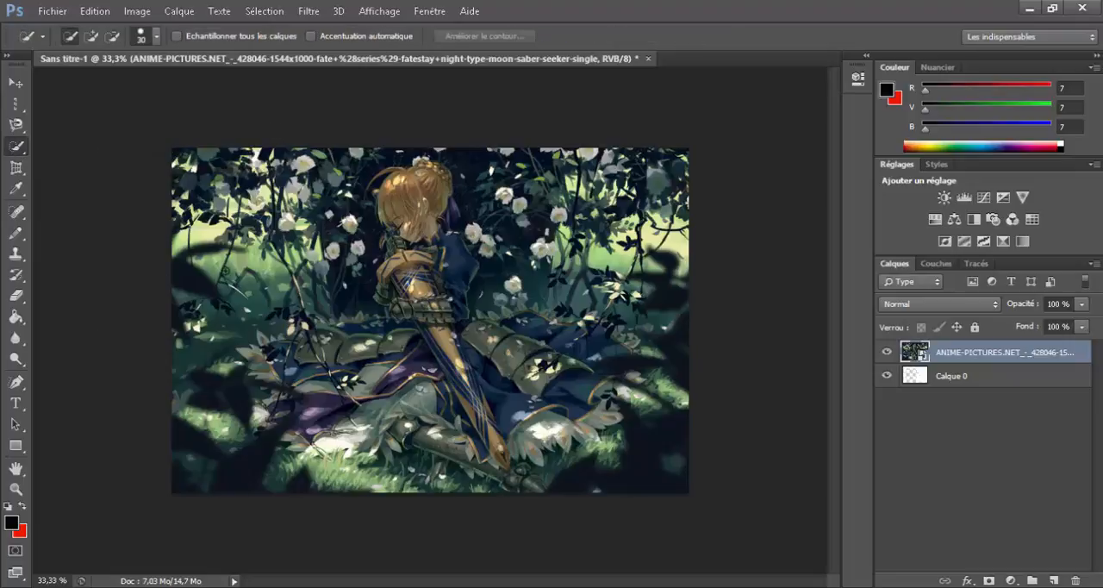
mouse_move(263, 255)
left_mouse_down()
mouse_move(309, 311)
mouse_move(307, 324)
mouse_move(253, 281)
mouse_move(209, 338)
mouse_move(237, 367)
mouse_move(244, 393)
left_mouse_up()
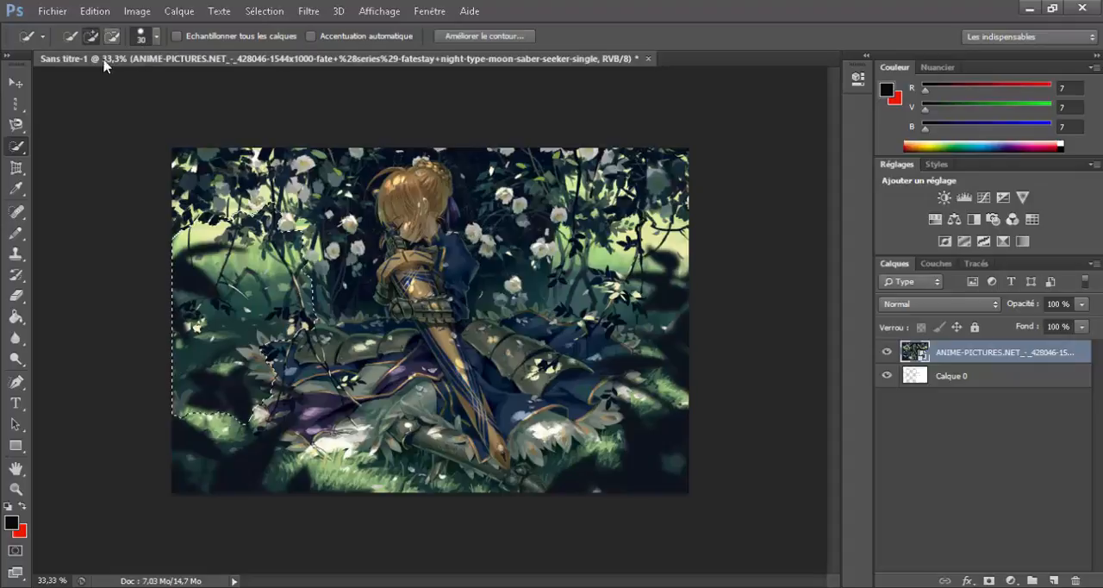
key("ctrl+d")
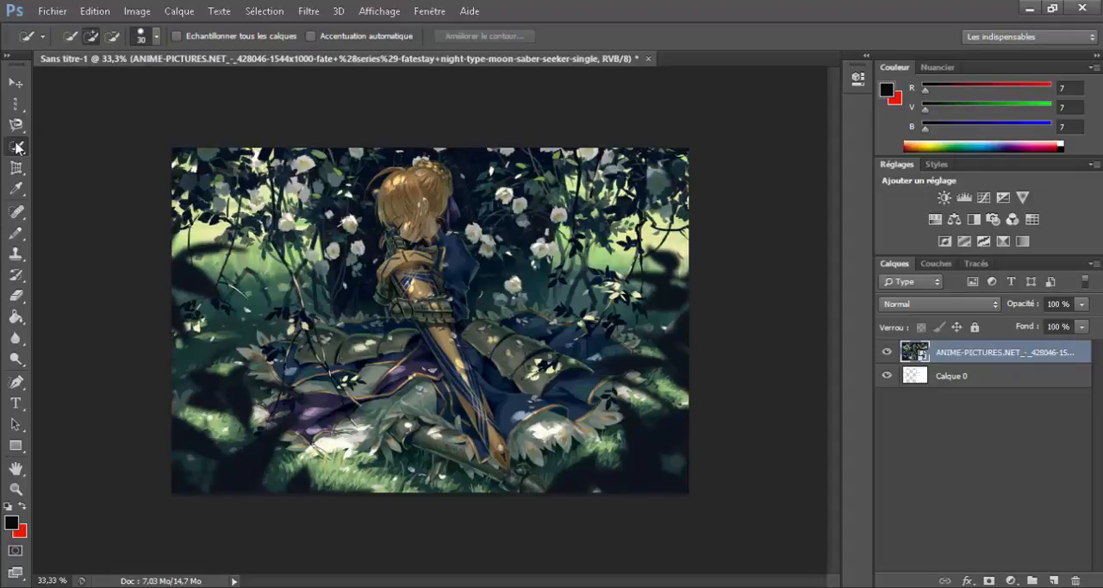
Step: Try to crop a thin strip off the image's upper and lower edges with the Crop tool
left_click(20, 172)
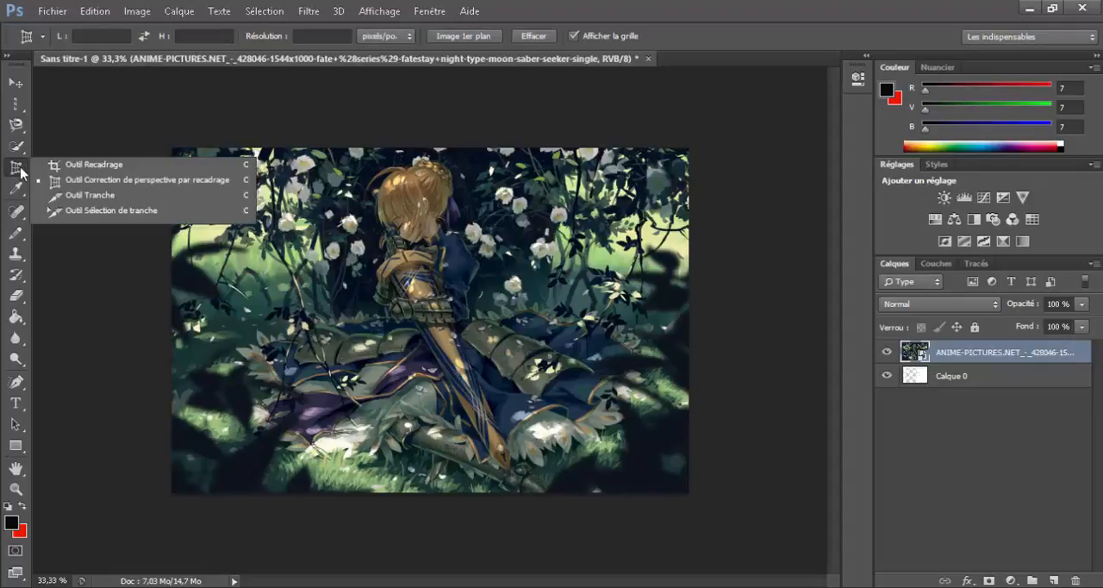
left_click(98, 172)
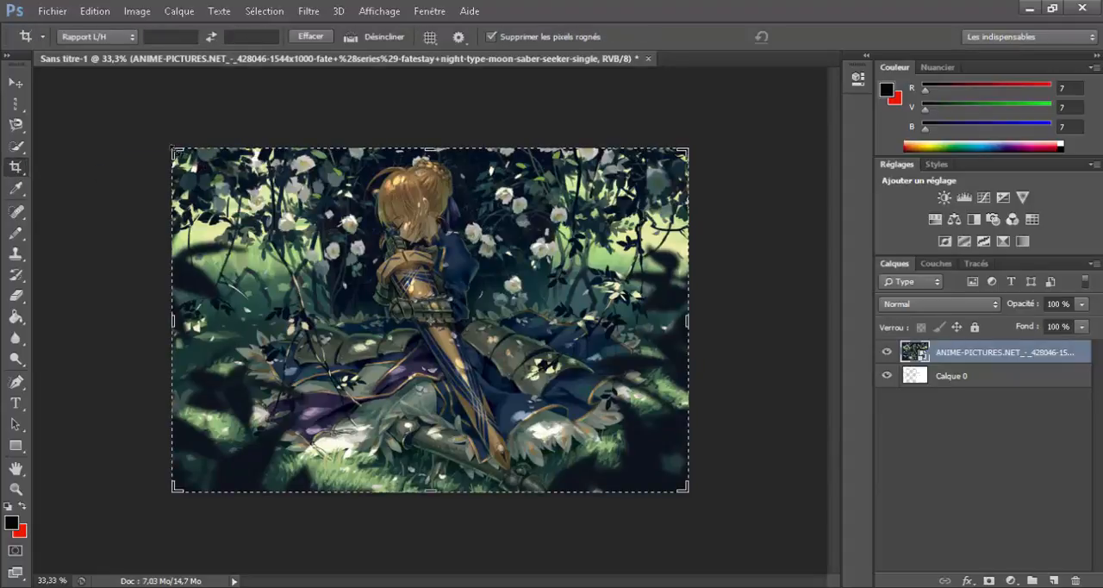
mouse_move(174, 149)
left_mouse_down()
mouse_move(222, 184)
mouse_move(173, 156)
left_mouse_up()
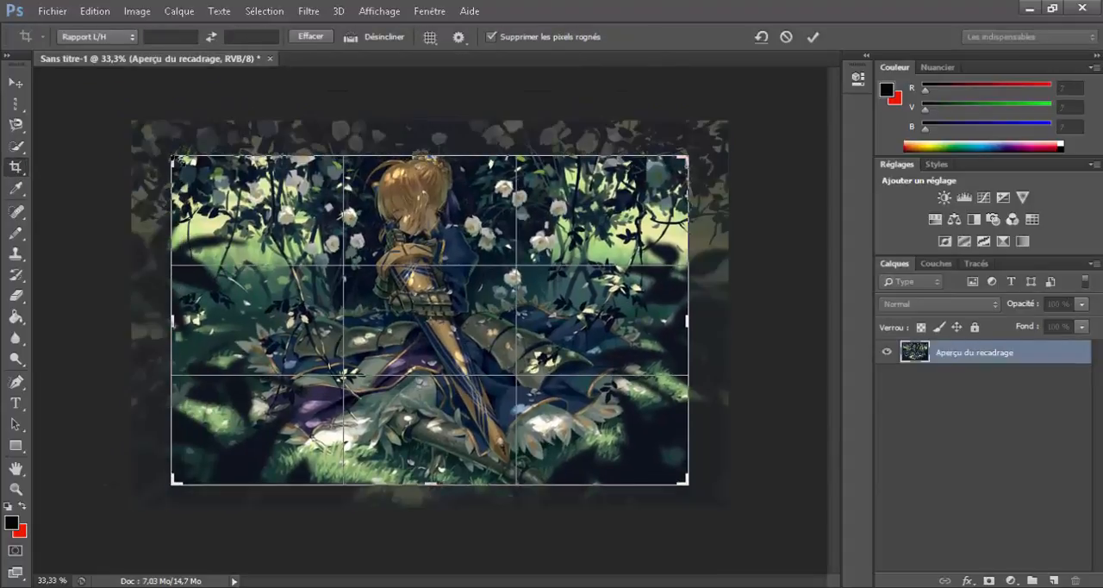
left_click(811, 36)
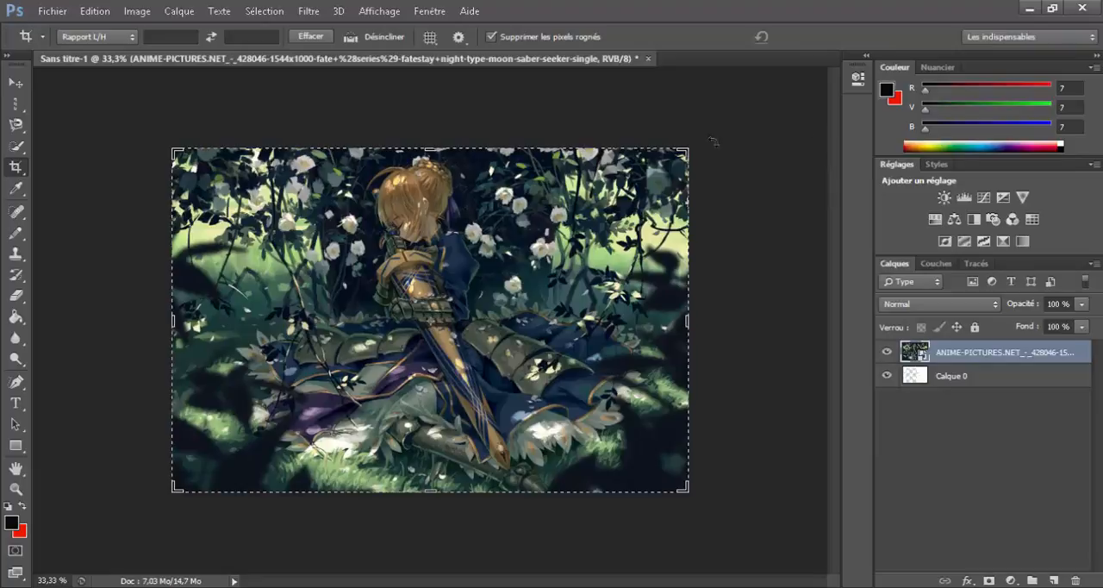
left_click(18, 168)
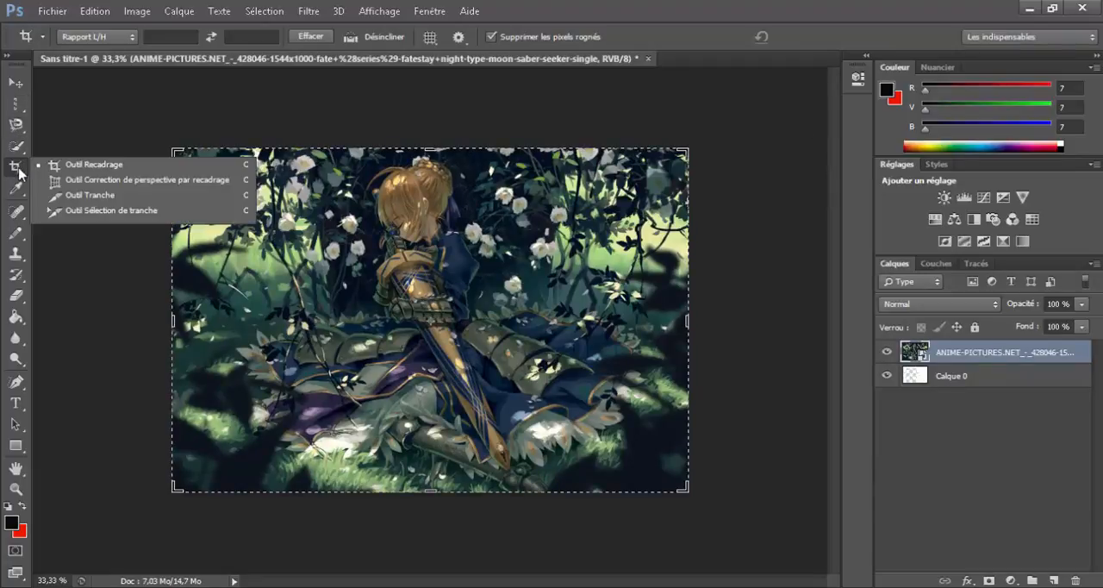
Step: Sample foreground colours from the dress and sword with the Eyedropper, finishing on dark blue (12, 32, 71)
left_click(19, 195)
right_click(19, 196)
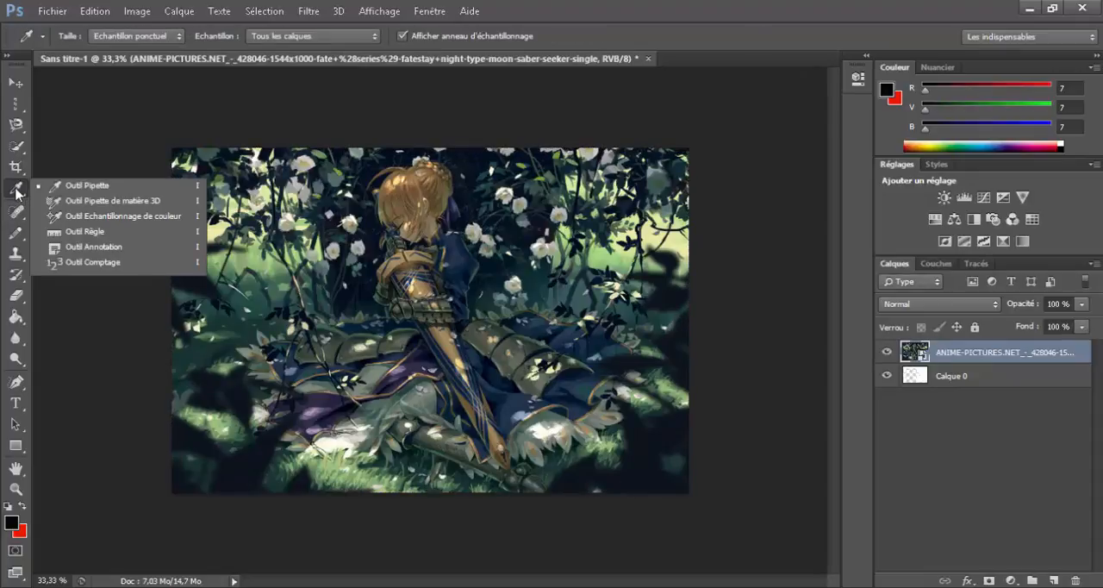
left_click(18, 194)
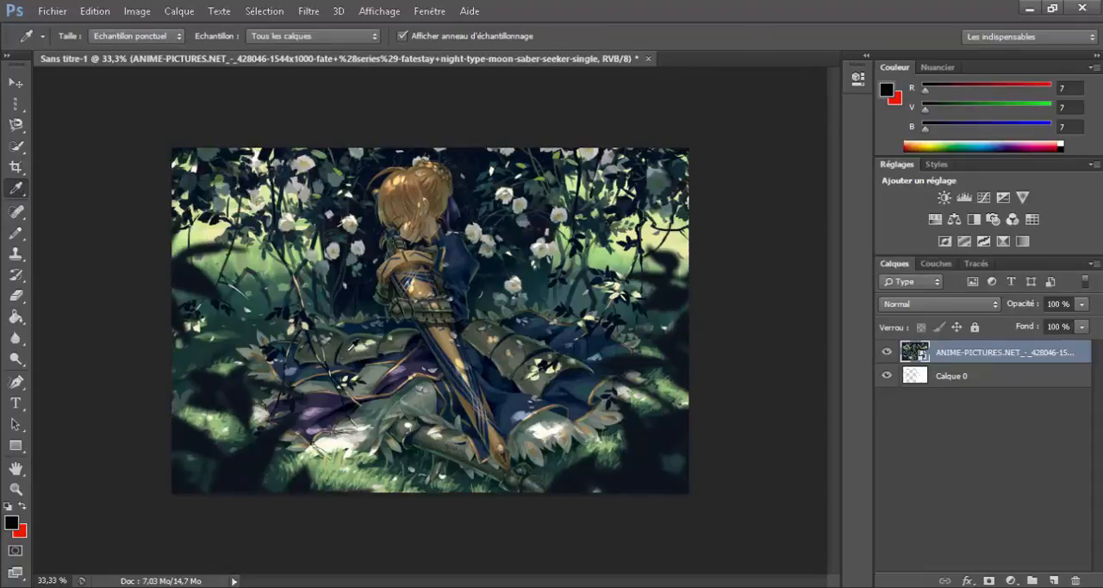
left_click(345, 349)
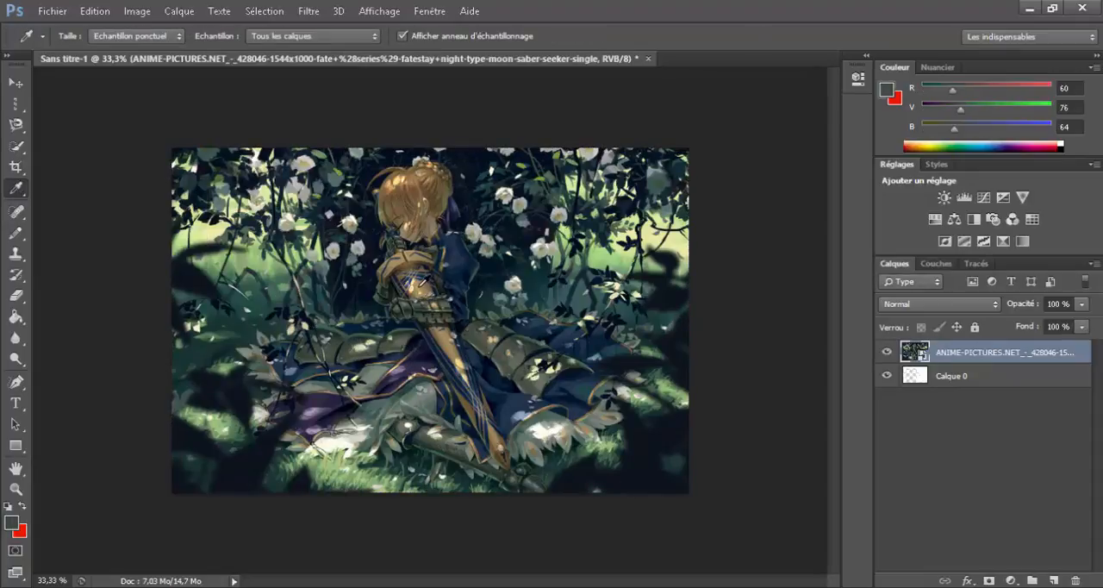
left_click(418, 287)
left_click(452, 346)
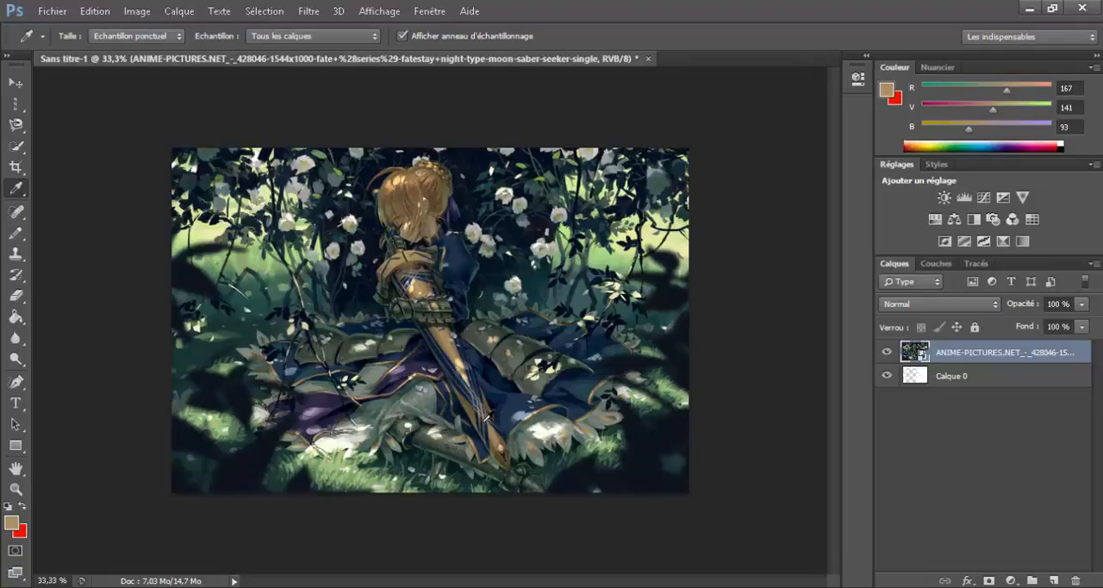
left_click(495, 427)
left_click(473, 389)
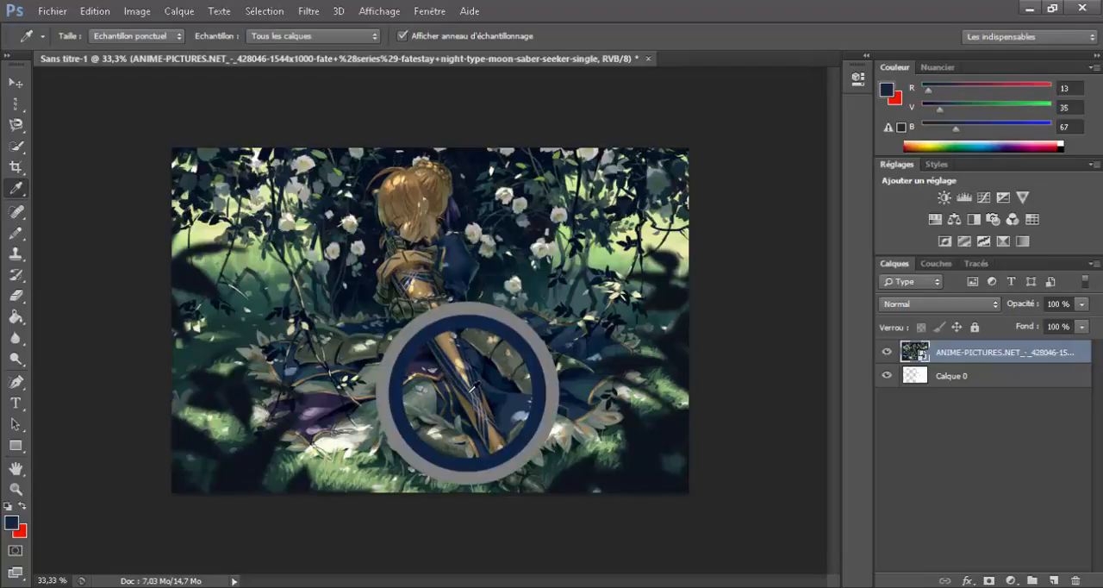
left_click(407, 282)
left_click(451, 361)
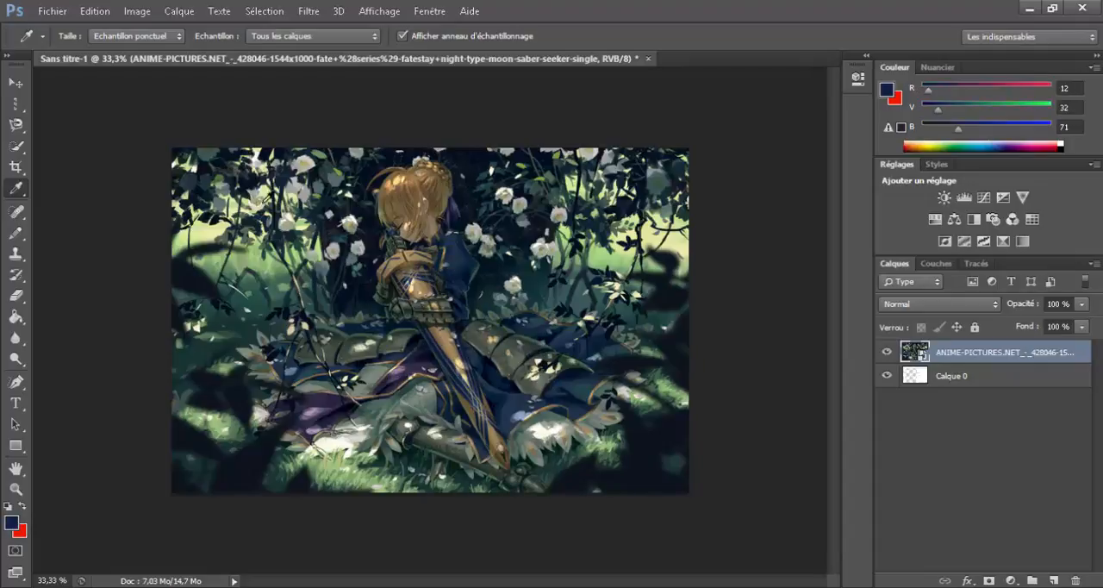
Step: Measure a slightly rising line from the left background to the figure's shoulder with the Ruler, then clear the measurement
left_click(18, 188)
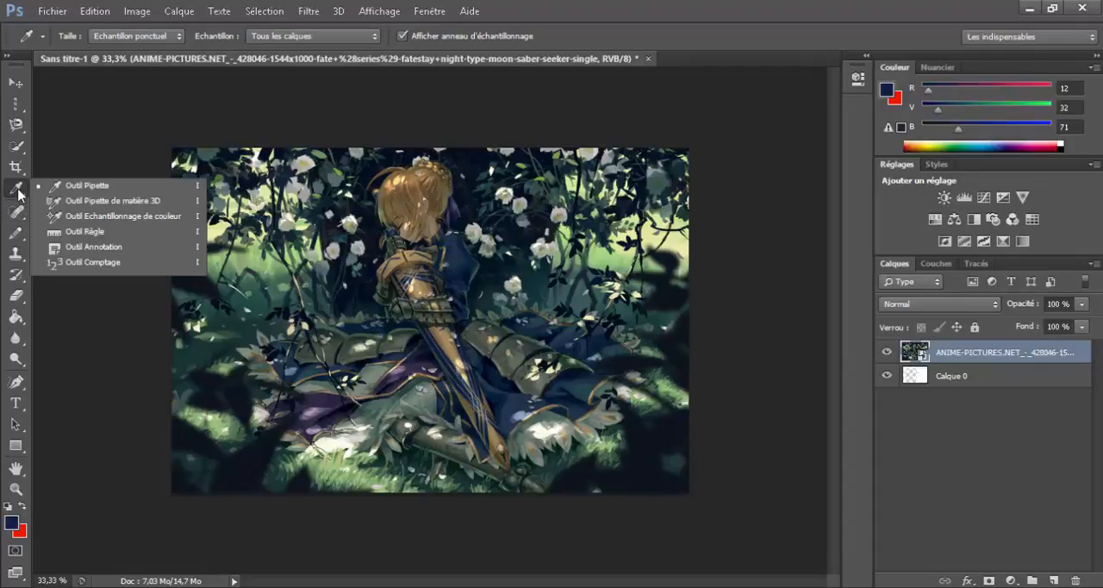
left_click(99, 230)
left_click_drag(235, 264, 379, 271)
left_click_drag(451, 282, 455, 255)
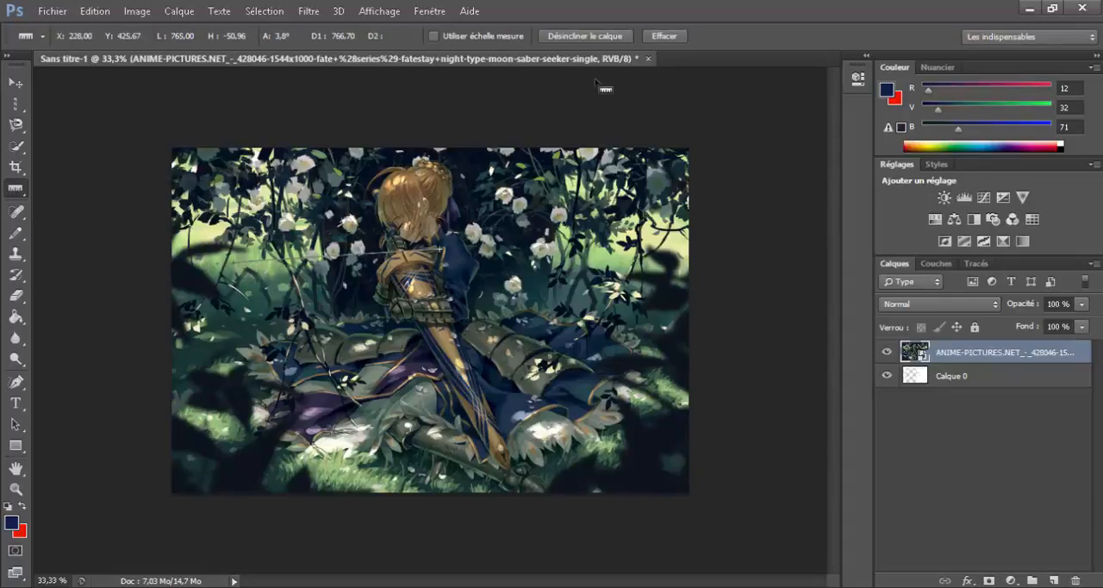
left_click(664, 39)
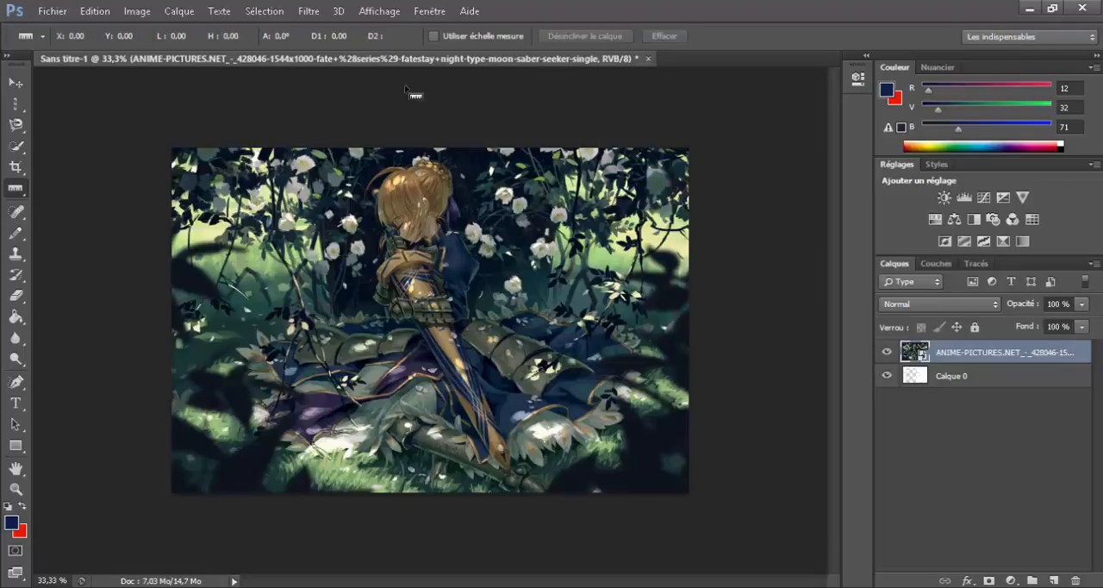
Step: Rasterize the placed image layer and try the Spot Healing Brush on the foliage left of the figure, then undo both
left_click(23, 212)
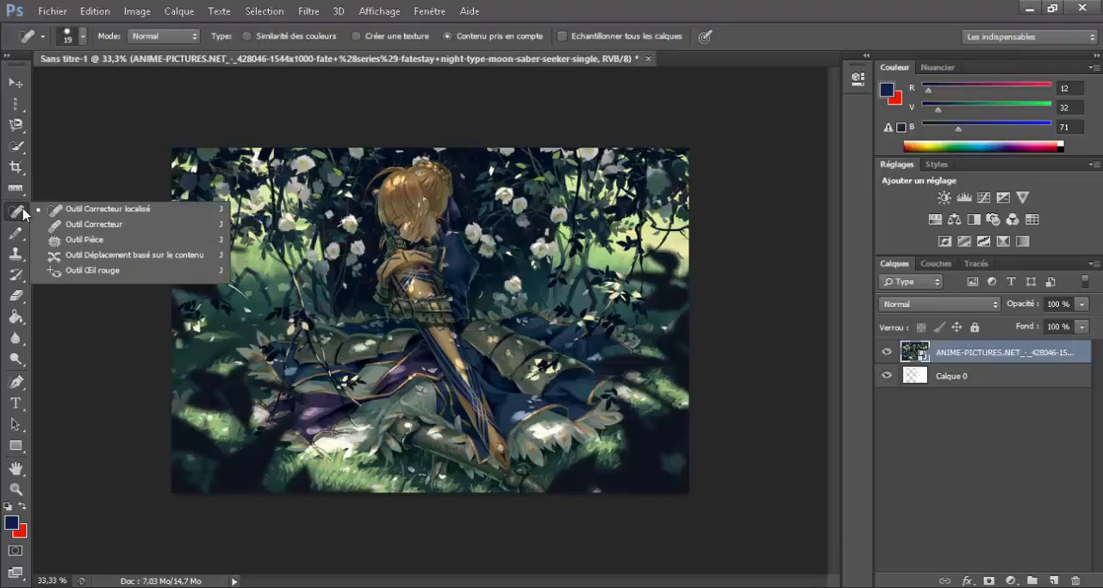
left_click(71, 213)
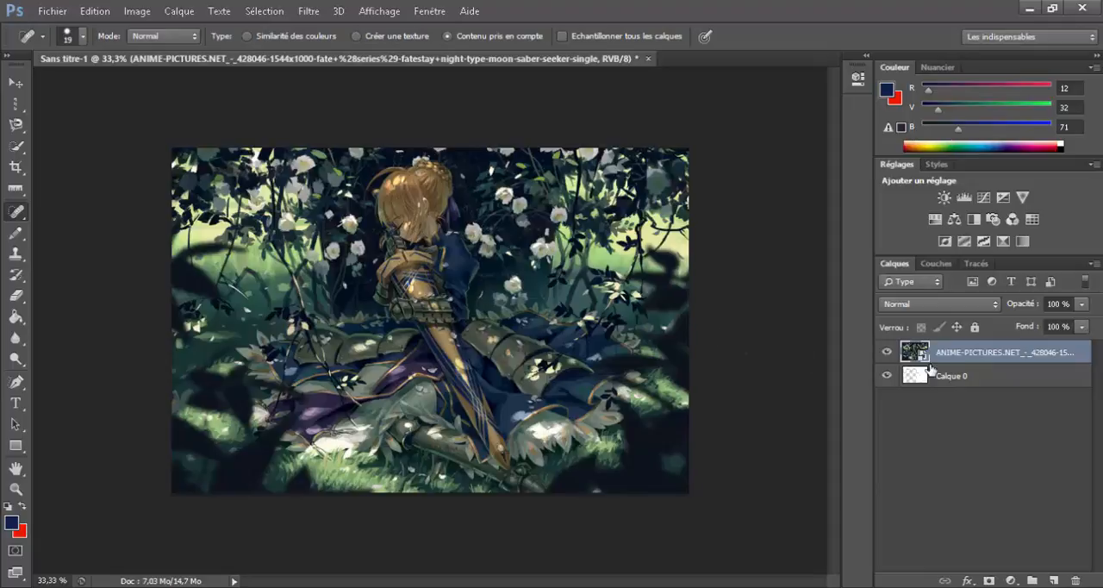
right_click(968, 356)
left_click(548, 236)
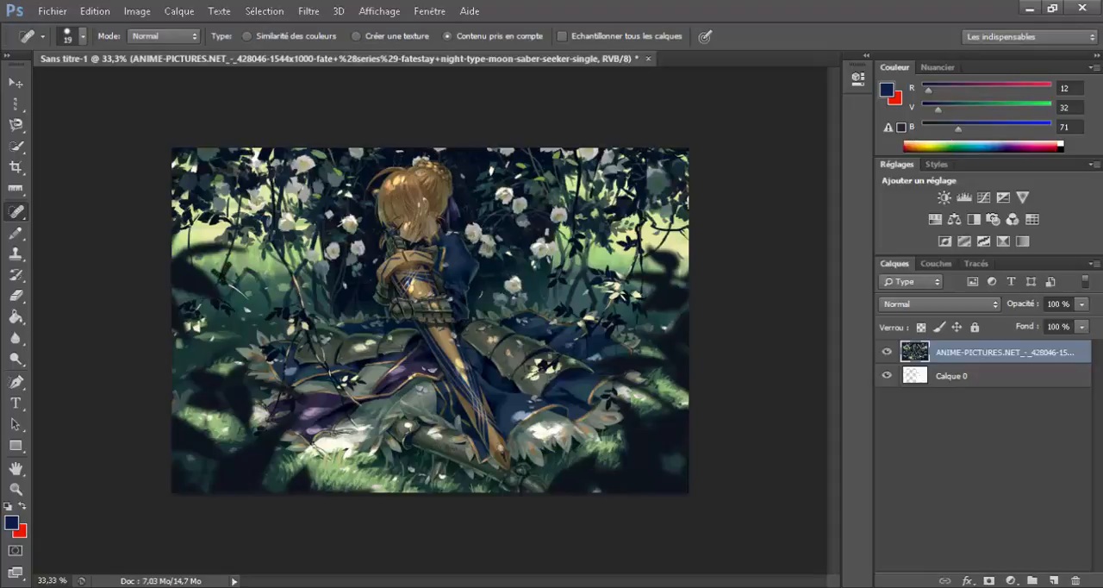
left_click_drag(223, 279, 215, 276)
key("ctrl+z")
Step: Outline a small area of the background left of the figure with the Patch tool, try to patch it, and deselect it
left_click(21, 218)
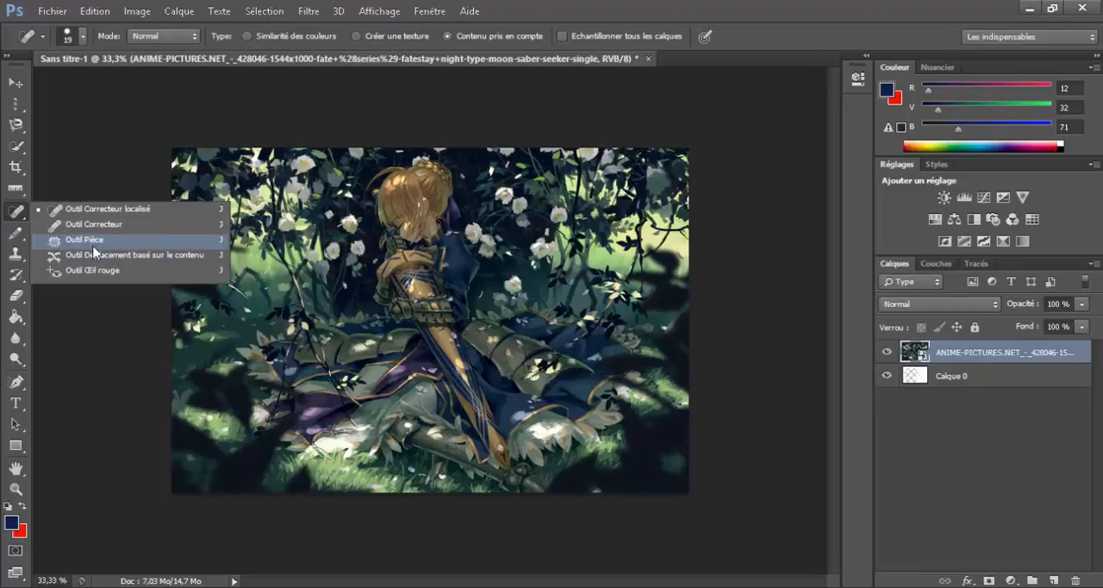
left_click(84, 239)
mouse_move(281, 300)
left_mouse_down()
mouse_move(249, 303)
mouse_move(252, 275)
left_mouse_up()
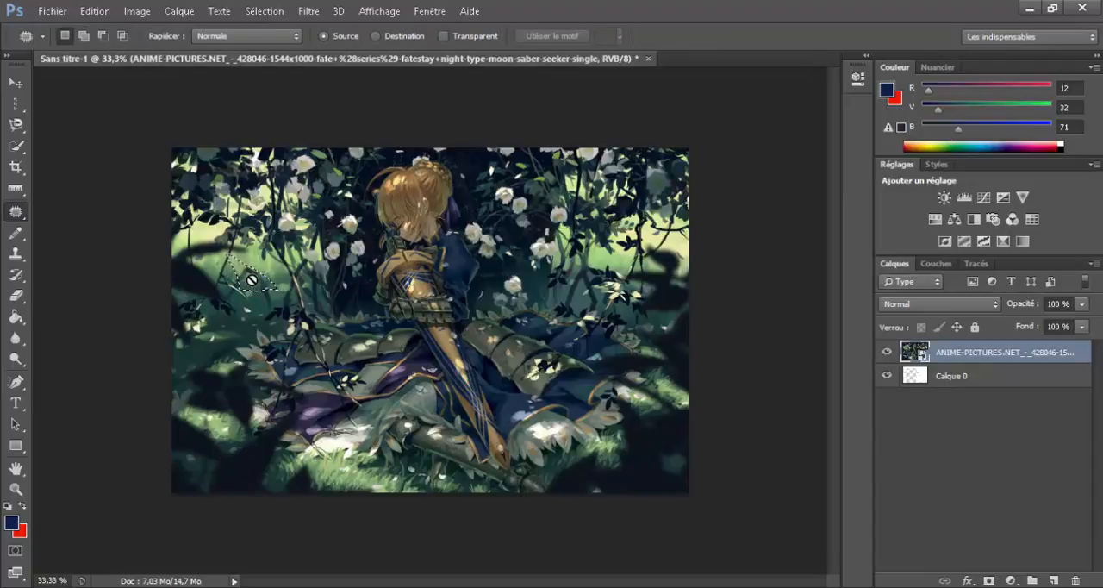
left_click(252, 280)
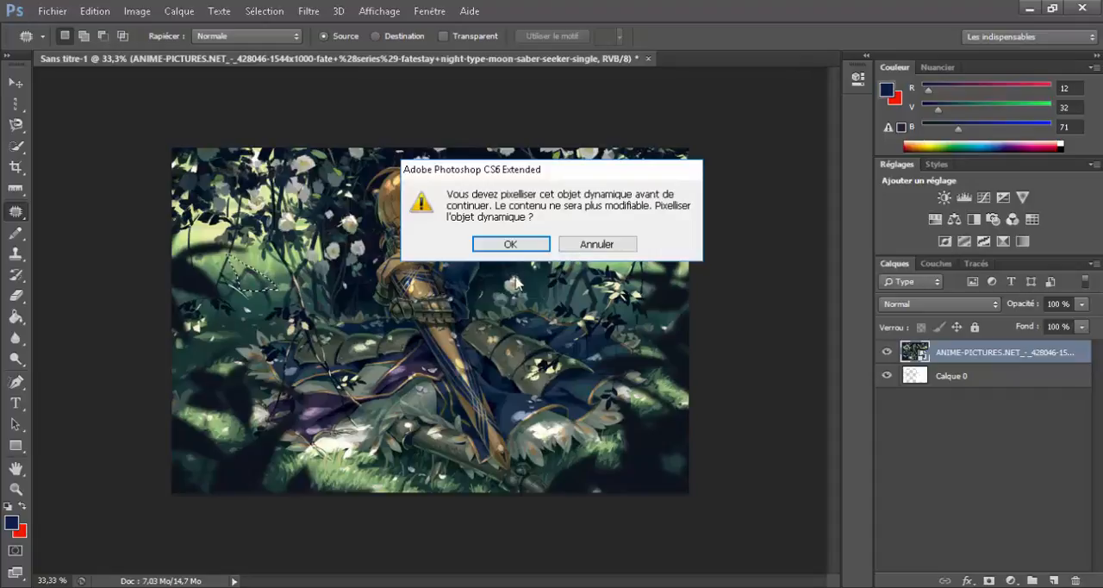
left_click(510, 244)
left_click(515, 245)
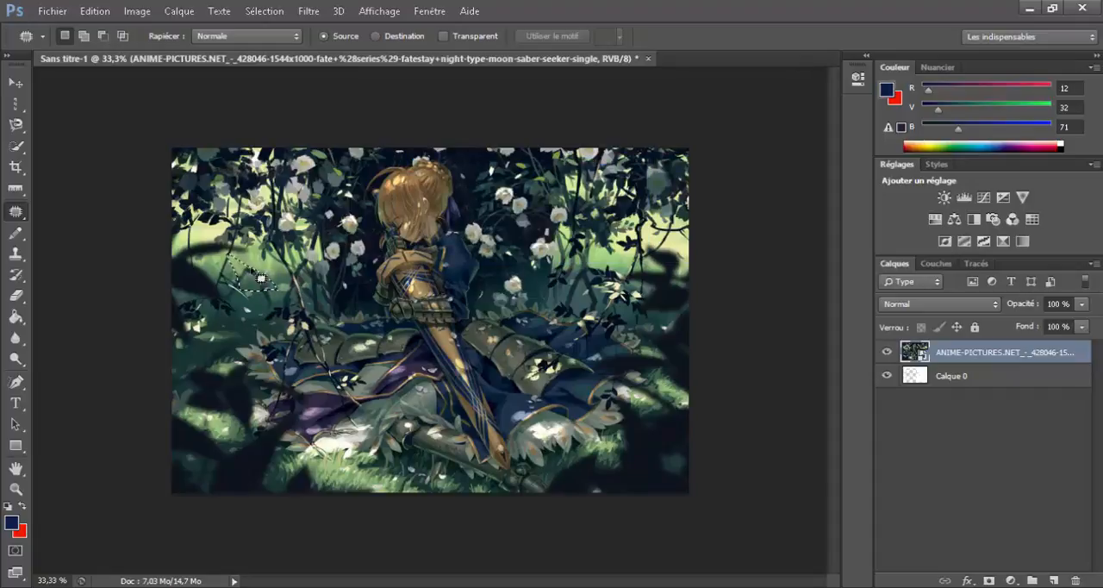
left_click(273, 266)
Step: Outline a small area below the figure's arm with the Patch tool and copy it to a new layer
mouse_move(387, 332)
left_mouse_down()
mouse_move(350, 288)
mouse_move(366, 281)
mouse_move(381, 324)
left_mouse_up()
key("ctrl+j")
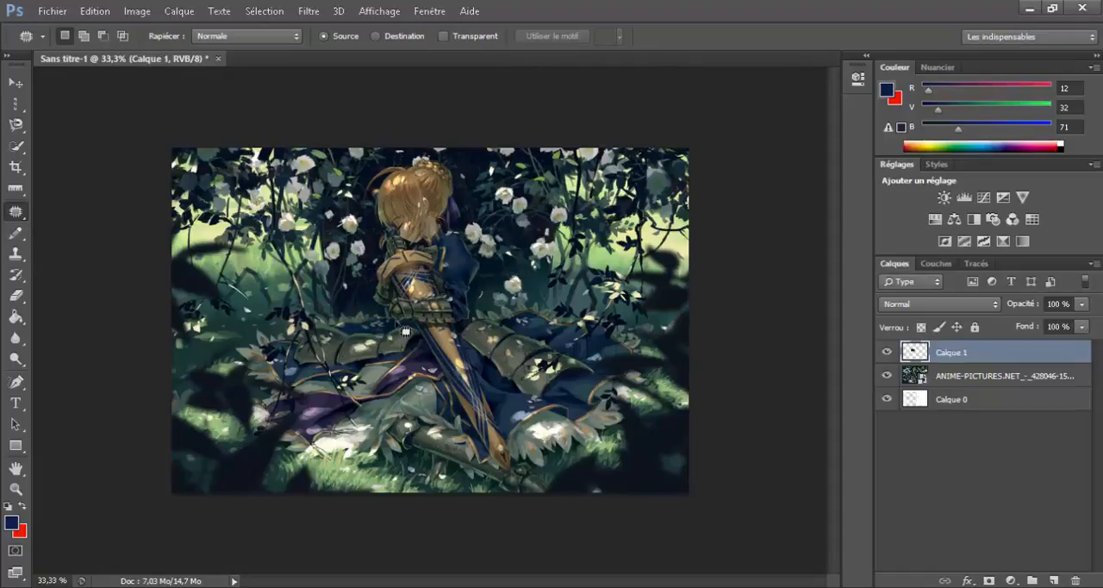
left_click_drag(400, 282, 386, 364)
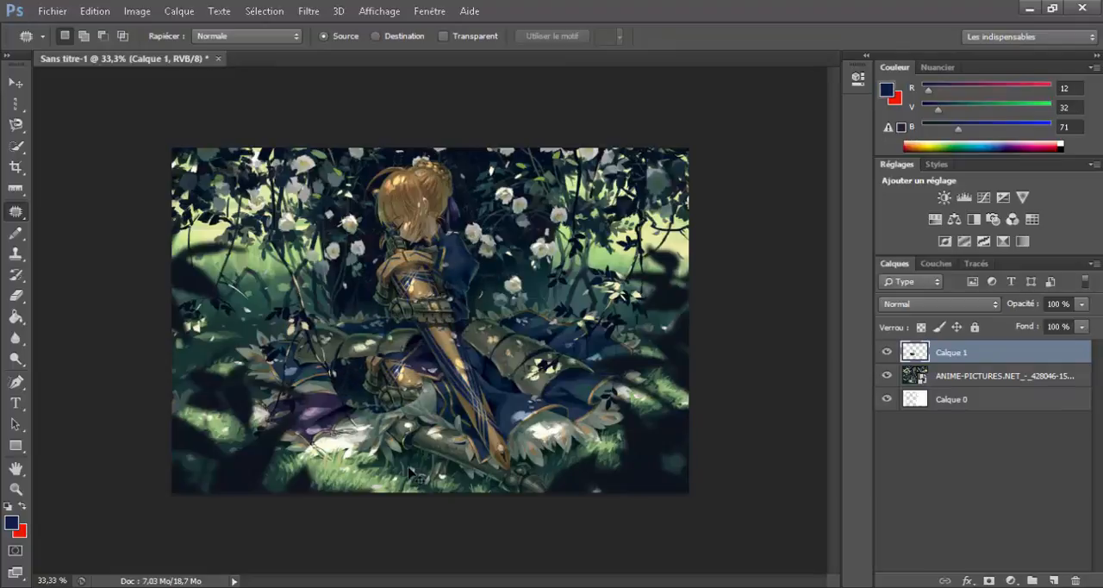
Step: Paint a dark blue blob on the background left of the figure with the 69 px Brush, then undo it
left_click(16, 234)
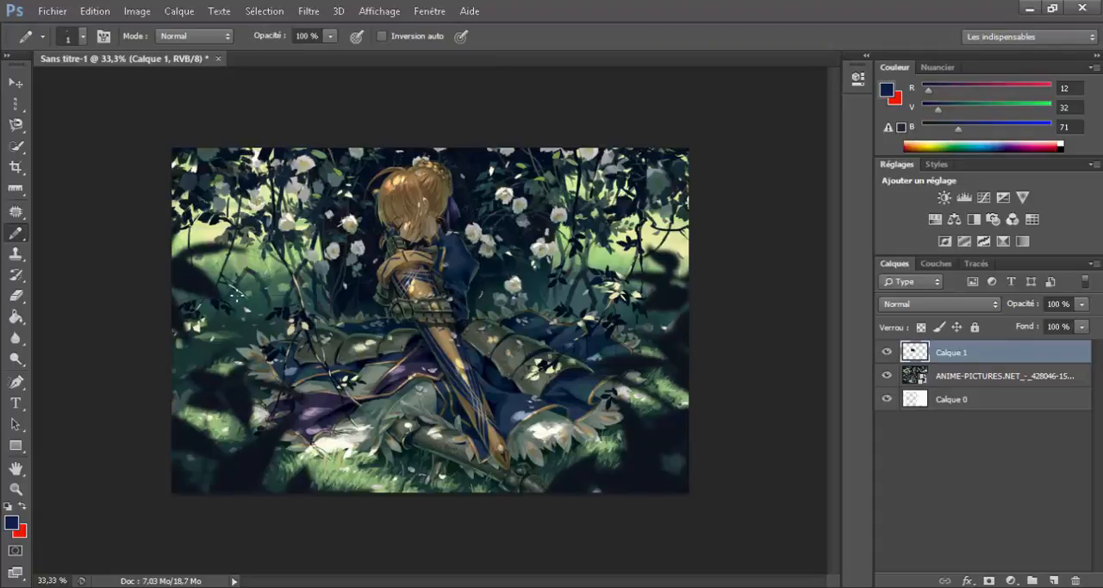
right_click(27, 242)
left_click(86, 230)
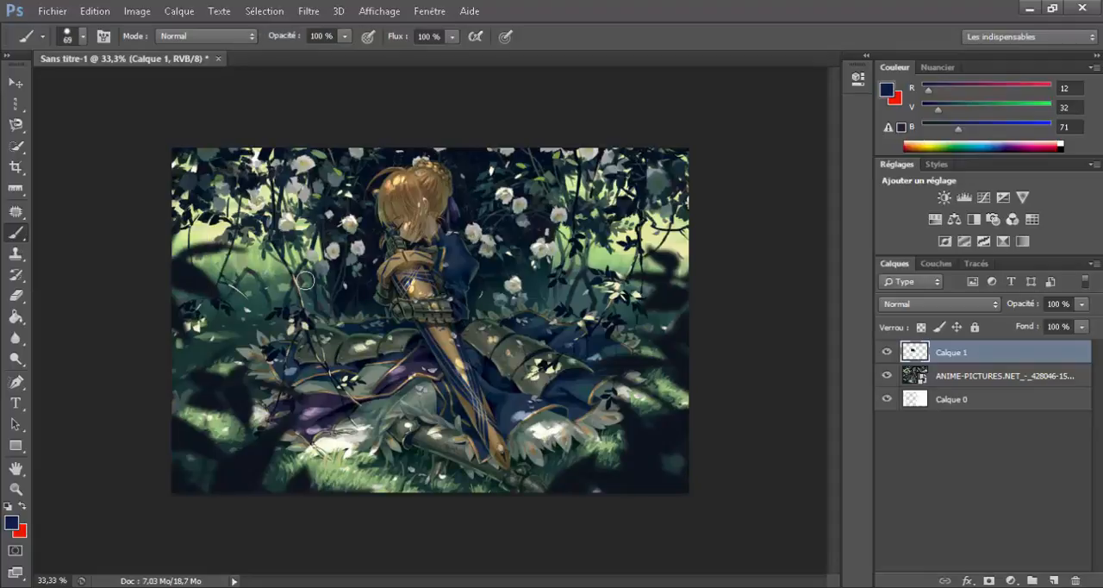
mouse_move(297, 280)
left_mouse_down()
mouse_move(281, 256)
mouse_move(280, 305)
left_mouse_up()
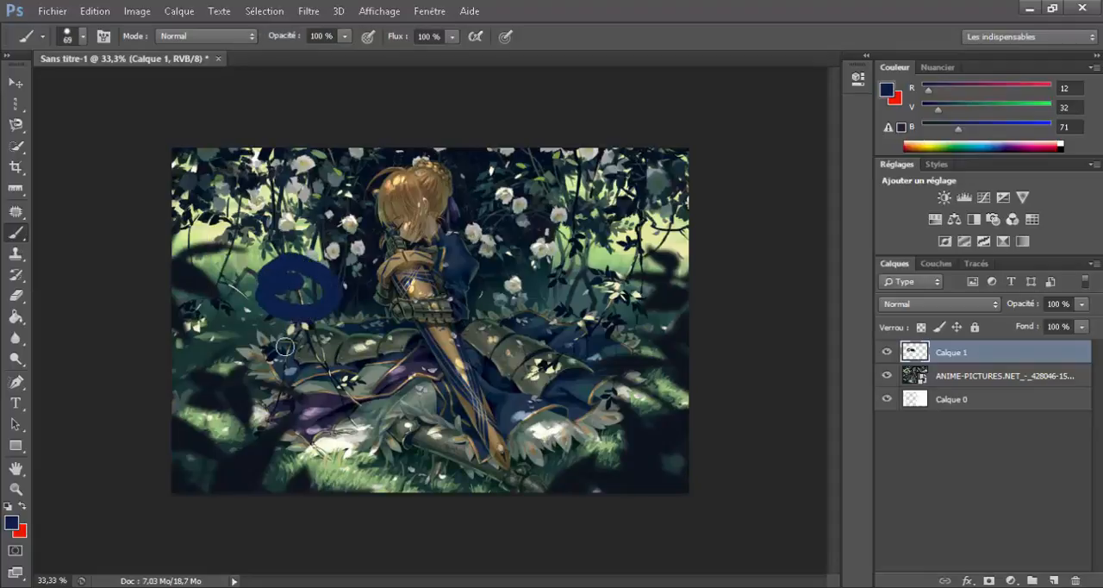
key("ctrl+z")
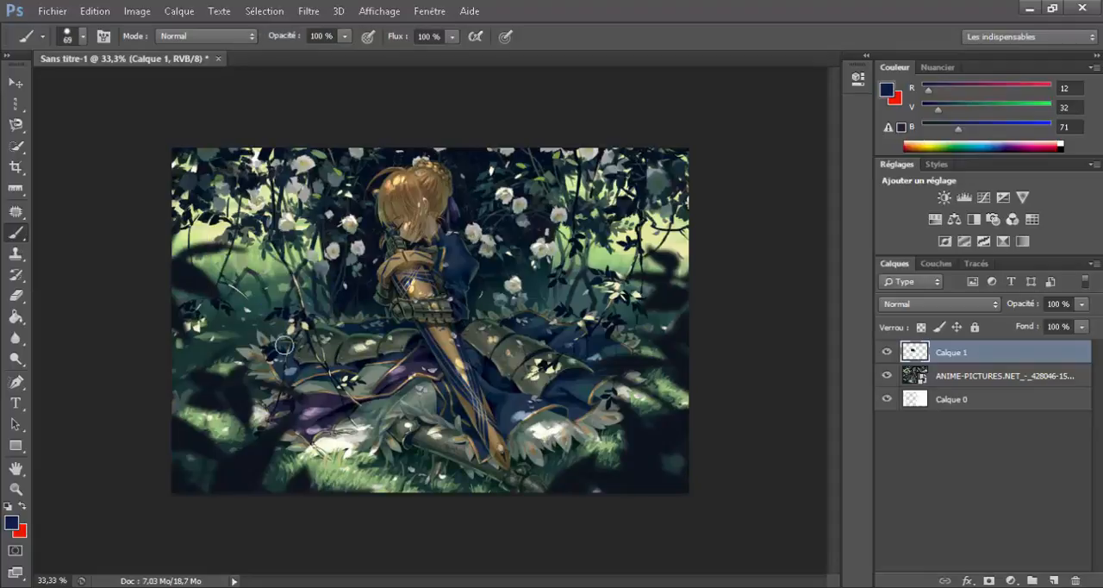
left_click(14, 253)
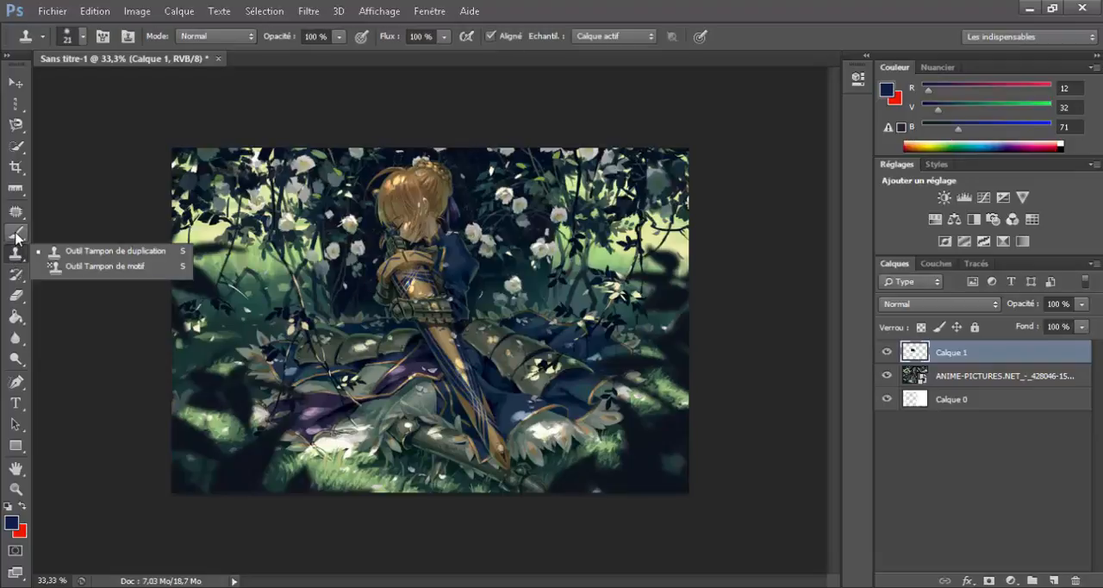
left_click(17, 236)
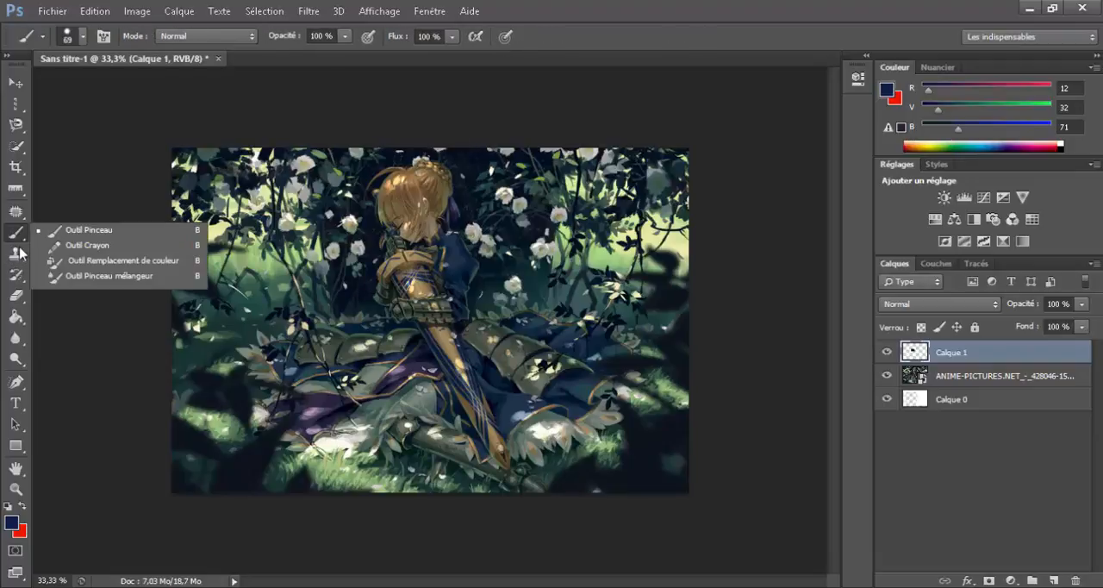
left_click(16, 274)
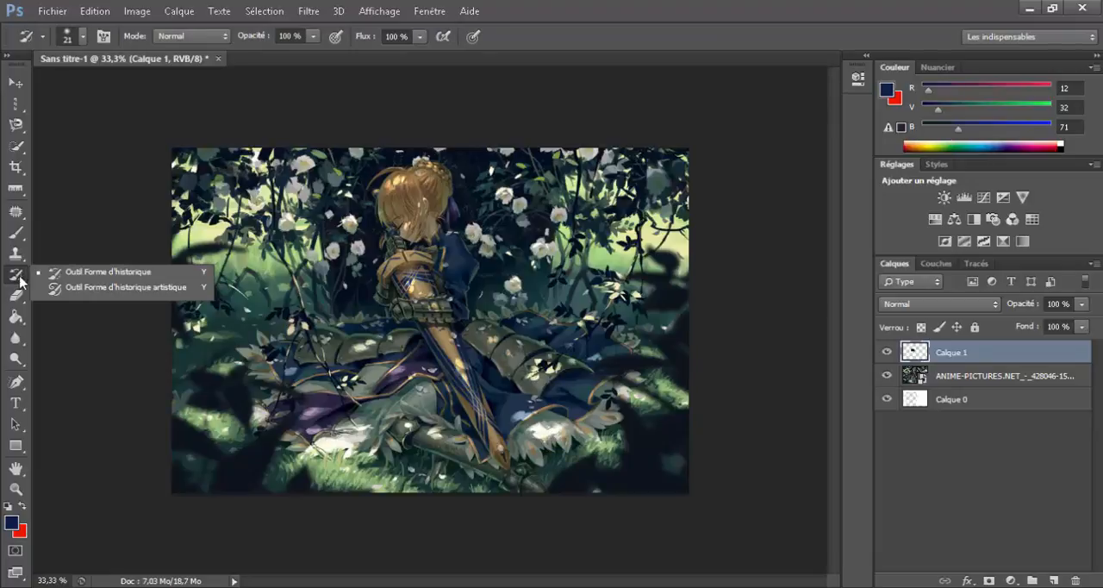
Step: Delete the copied layer Calque 1 and rasterize the placed image layer
left_click(16, 295)
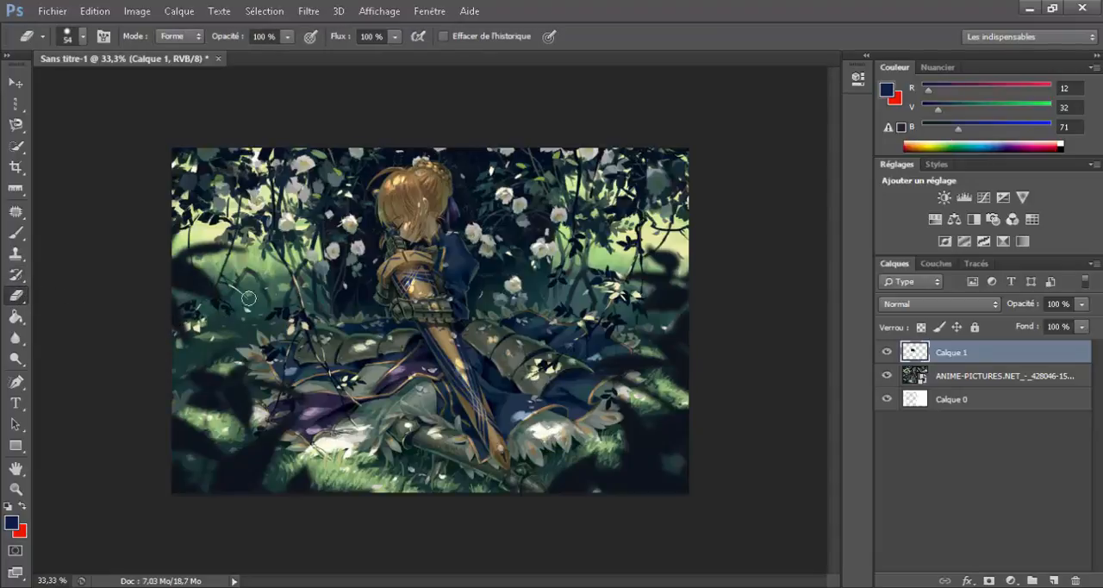
key("Delete")
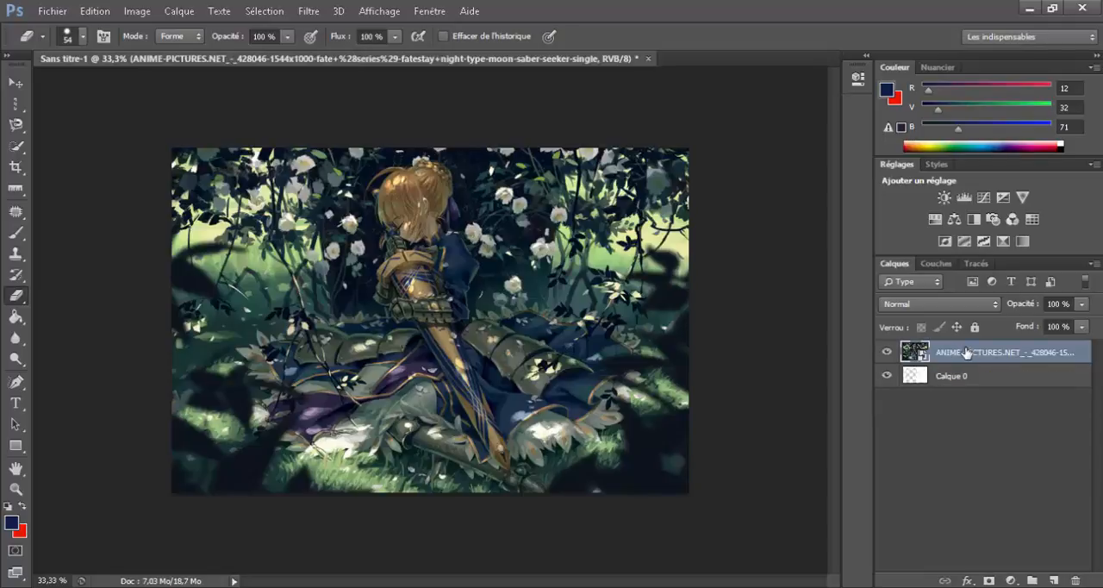
right_click(948, 356)
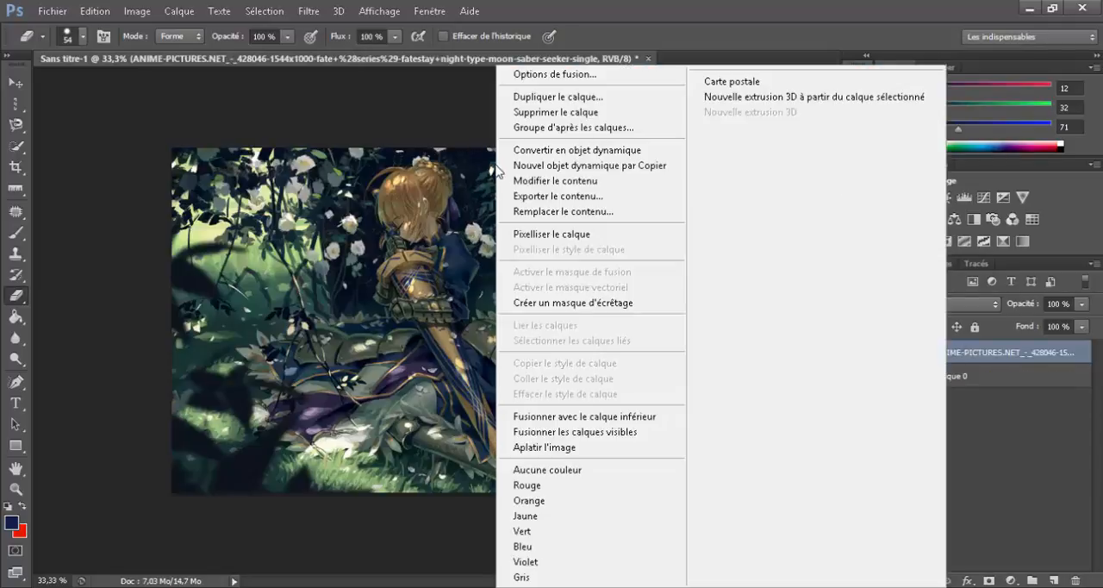
left_click(552, 234)
Step: Try the Eraser on the image's lower-left corner and the Magic Eraser at tolerance 32 on the dark foliage, undoing each
mouse_move(159, 487)
left_mouse_down()
mouse_move(202, 498)
mouse_move(212, 485)
mouse_move(183, 513)
left_mouse_up()
key("ctrl+z")
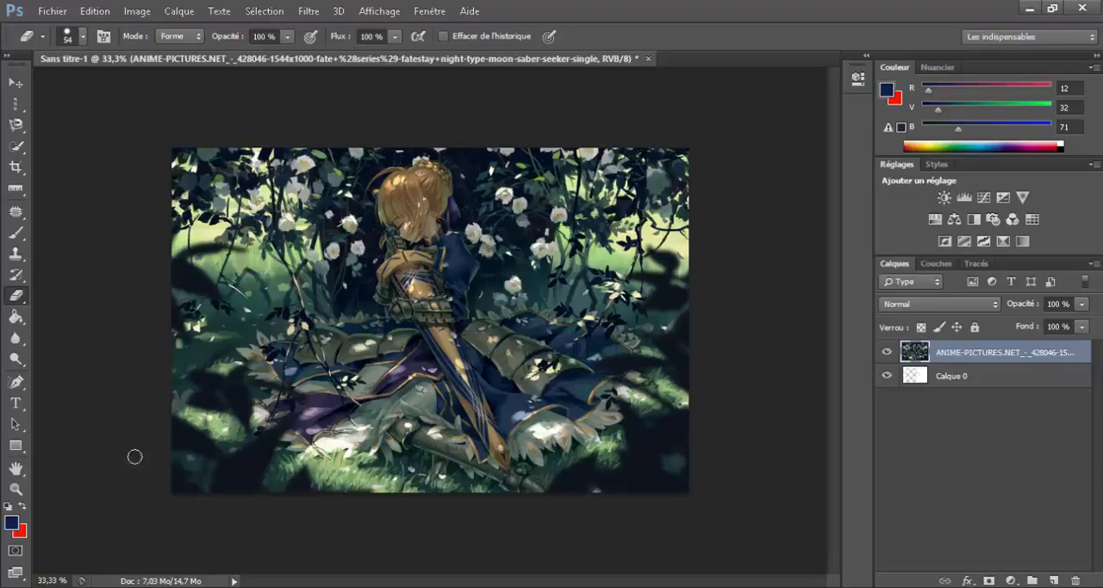
right_click(16, 295)
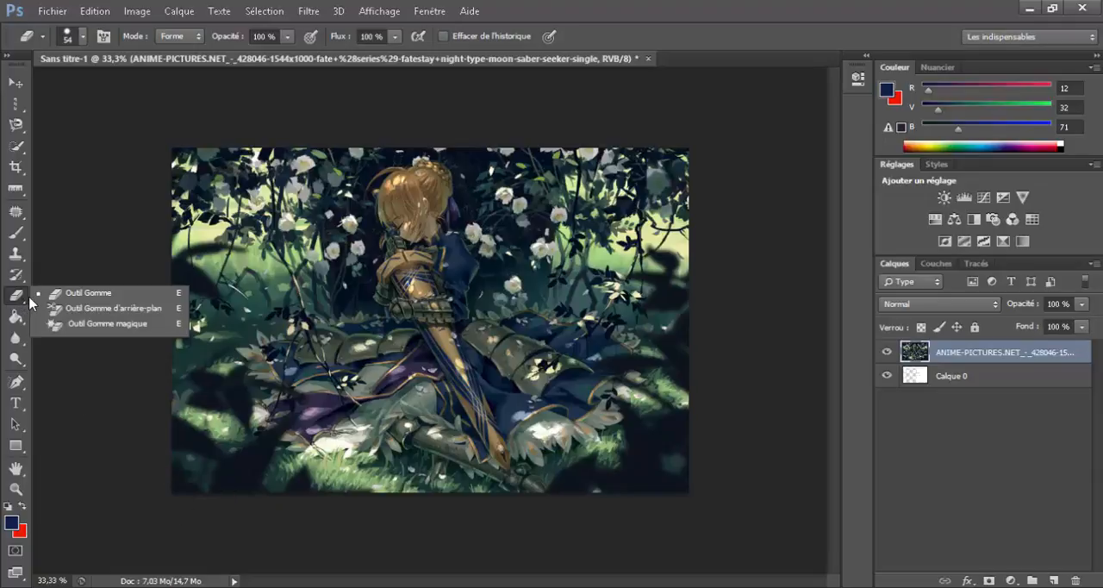
left_click(86, 320)
left_click(183, 443)
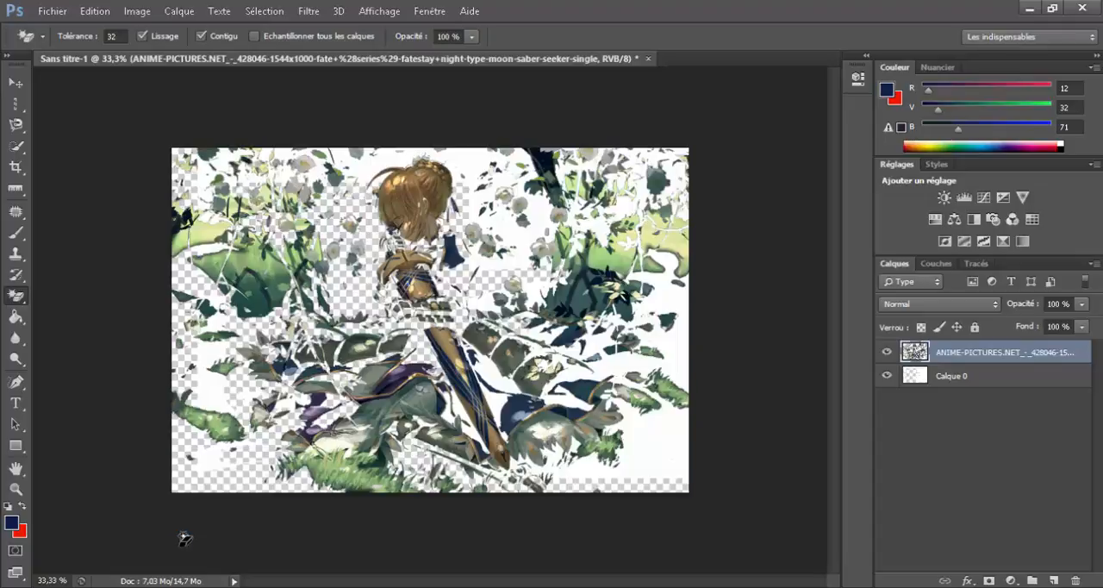
key("ctrl+z")
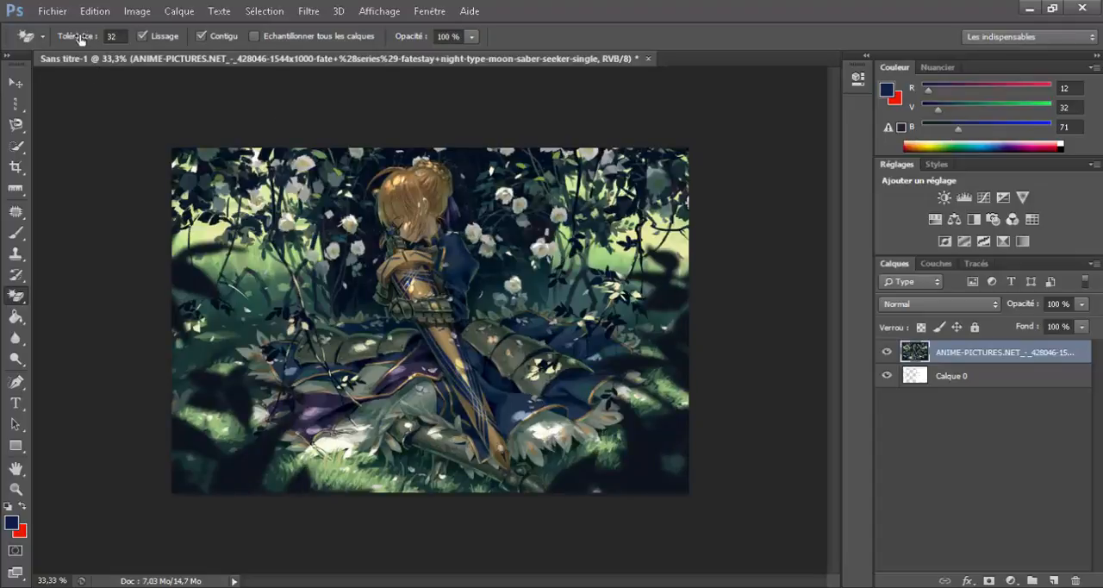
Step: Set the Magic Eraser's tolerance to 10, erase several dark leaf areas along the image's left side, and undo all the erasures
left_click(115, 36)
key("Return")
left_click(247, 473)
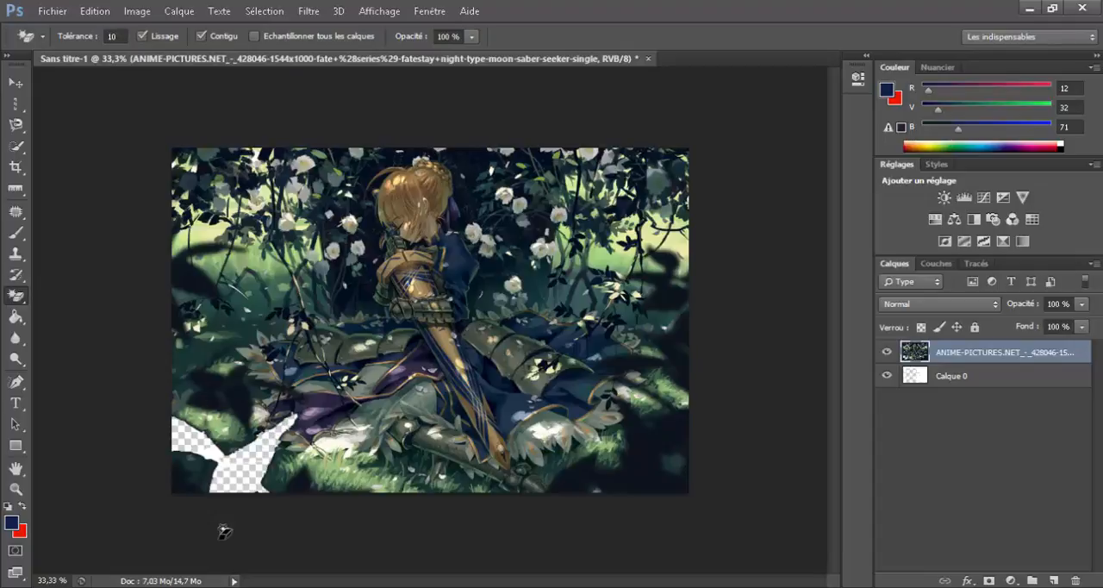
left_click(232, 406)
left_click(188, 293)
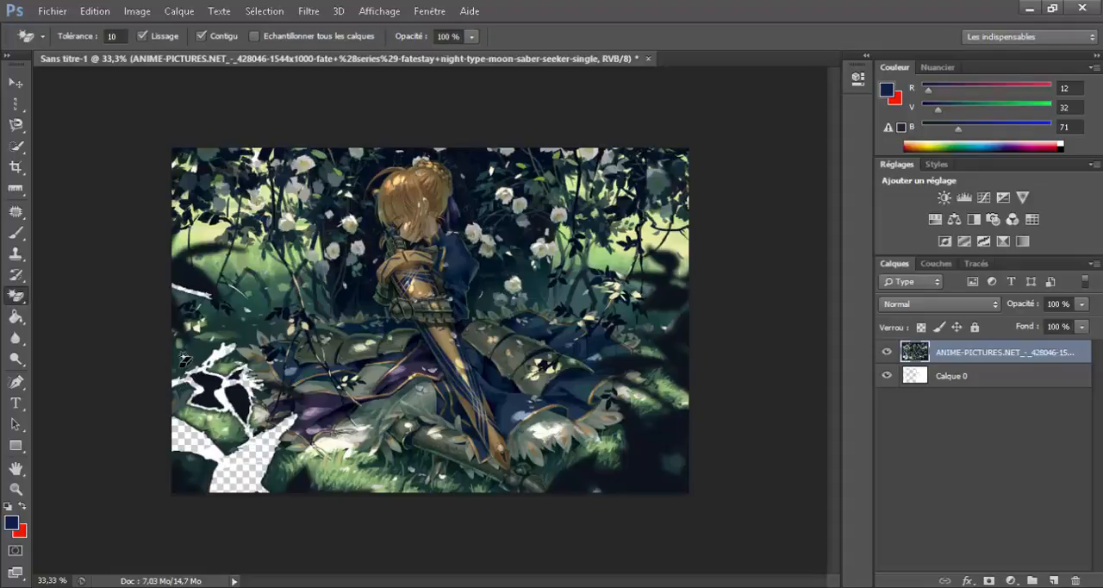
left_click(193, 283)
key("ctrl+z")
key("ctrl+alt+z")
key("ctrl+alt+z")
key("ctrl+alt+z")
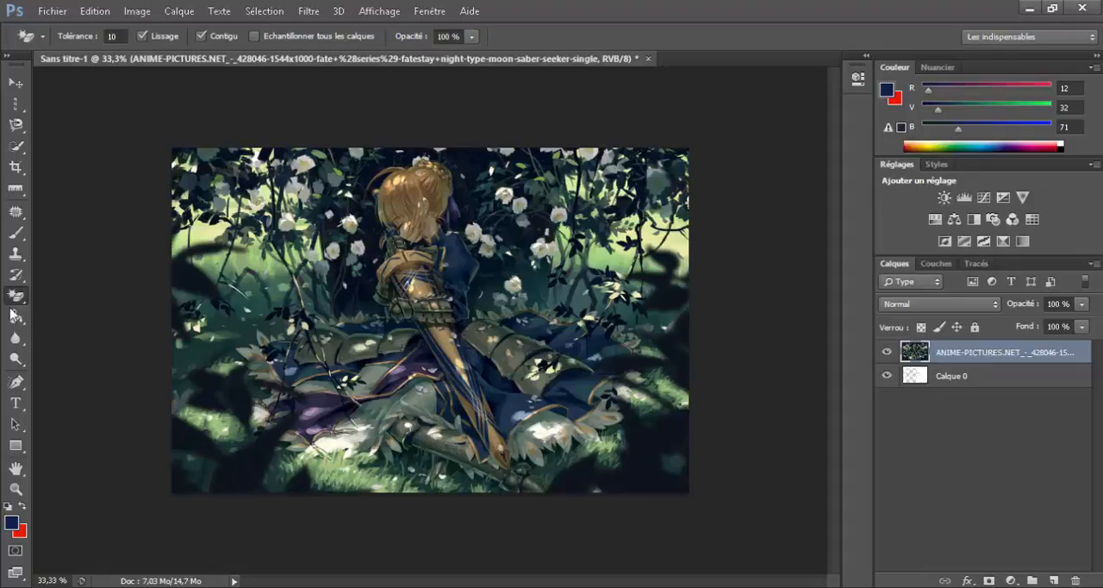
Step: Try filling the dark background areas left of the figure with dark blue using the Paint Bucket at tolerance 60, undoing each fill
right_click(23, 302)
left_click(76, 297)
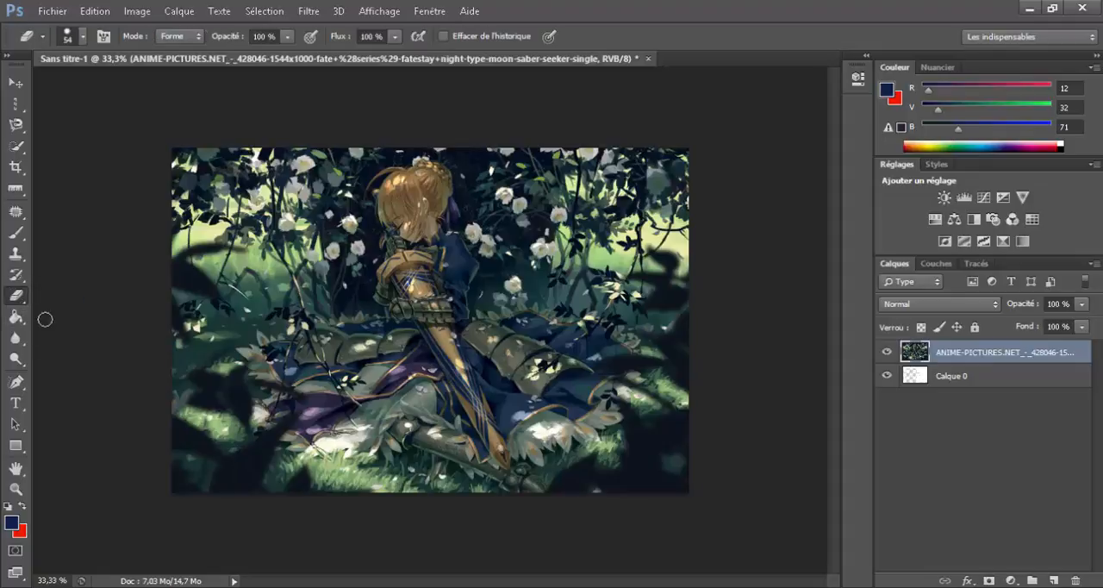
right_click(23, 319)
left_click(24, 319)
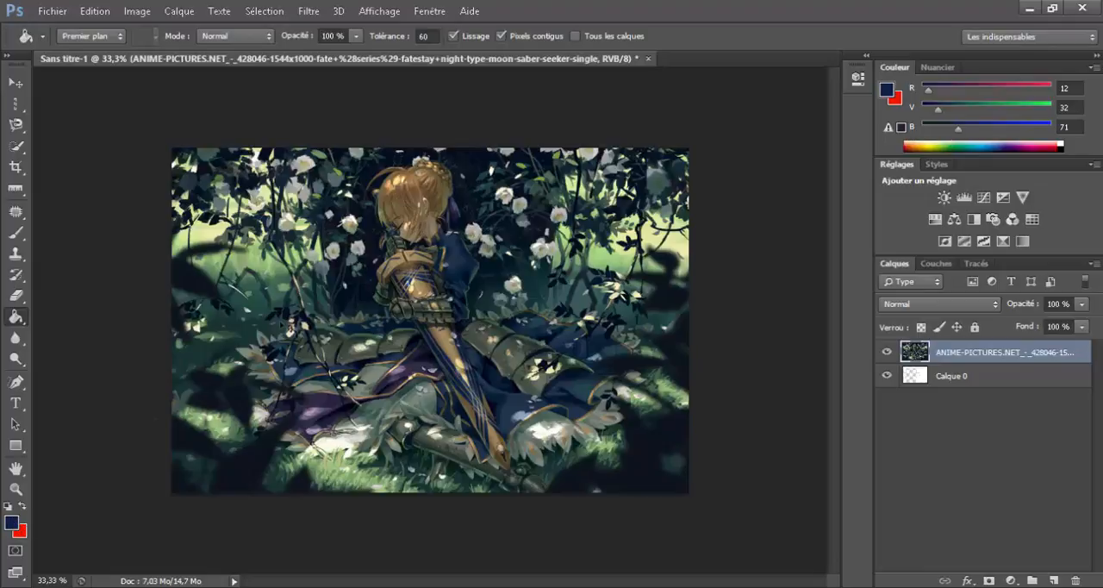
left_click(290, 330)
key("ctrl+z")
left_click(219, 325)
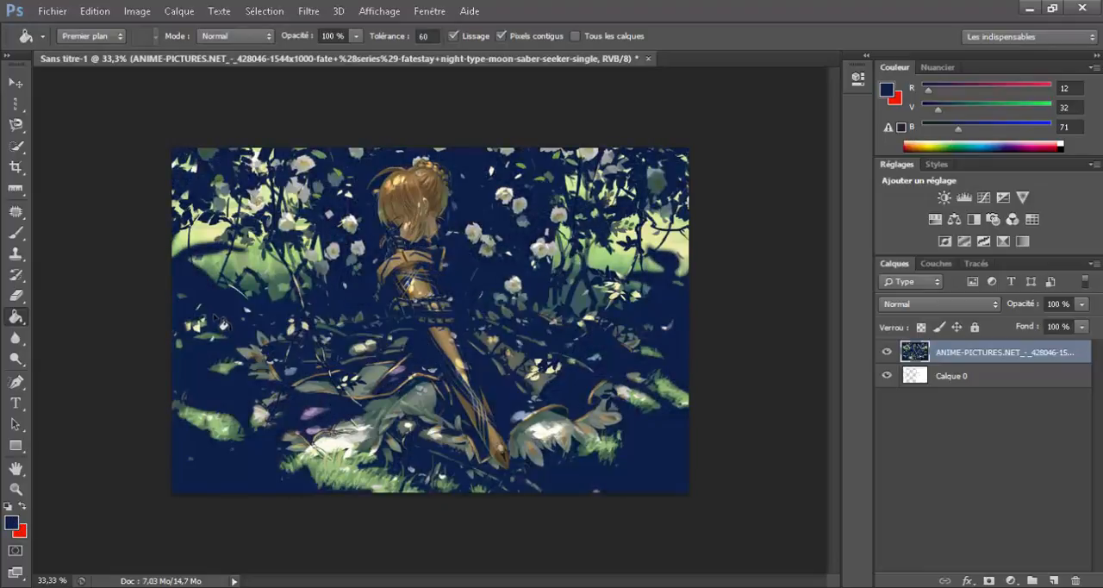
key("ctrl+z")
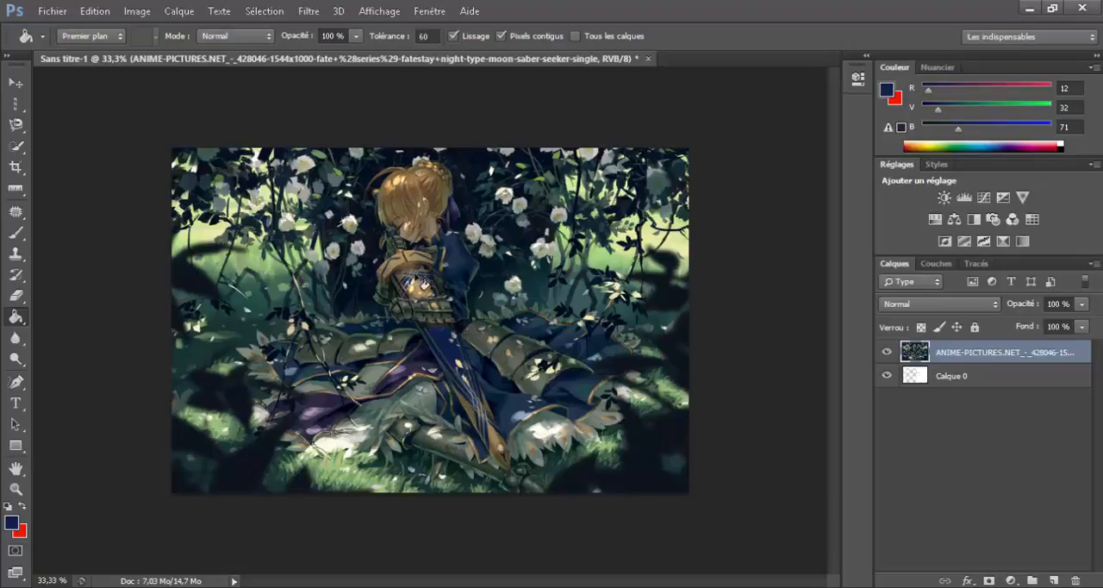
Step: Fill several golden parts of the sword with dark blue using the Paint Bucket, then undo all the fills
left_click(422, 286)
left_click(502, 443)
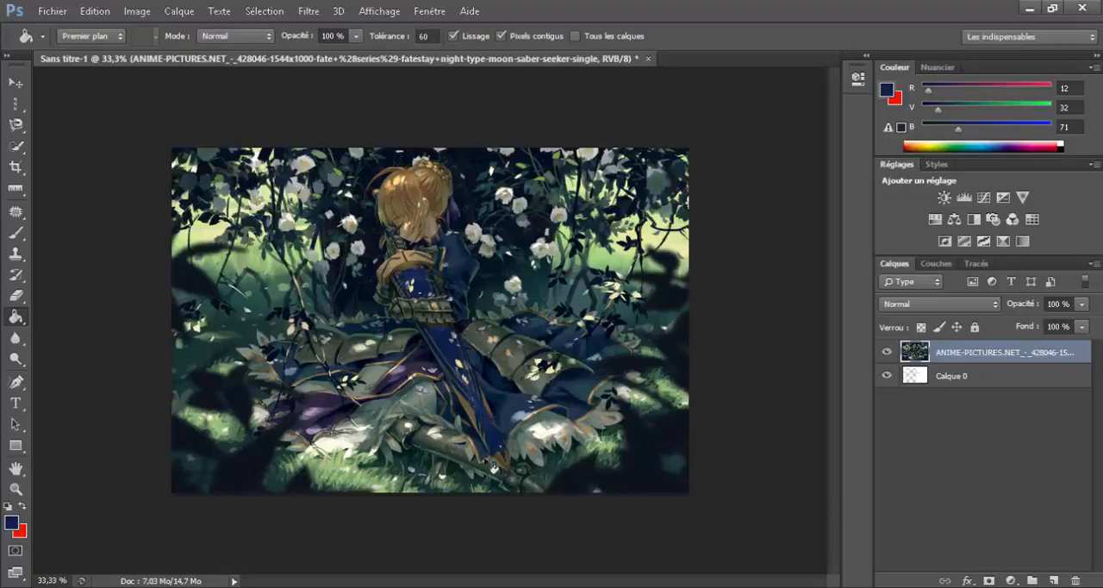
left_click(470, 425)
key("ctrl+alt+z")
key("ctrl+alt+z")
key("ctrl+alt+z")
key("ctrl+alt+z")
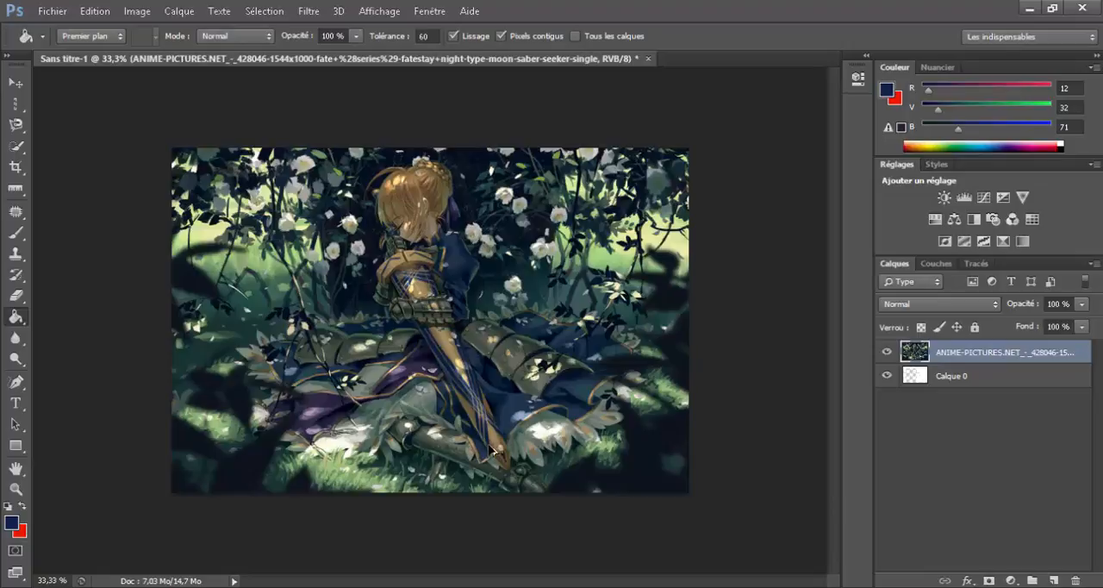
Step: Change the Blur tool's strength and blur the figure and sword with the 226 px brush
left_click(16, 339)
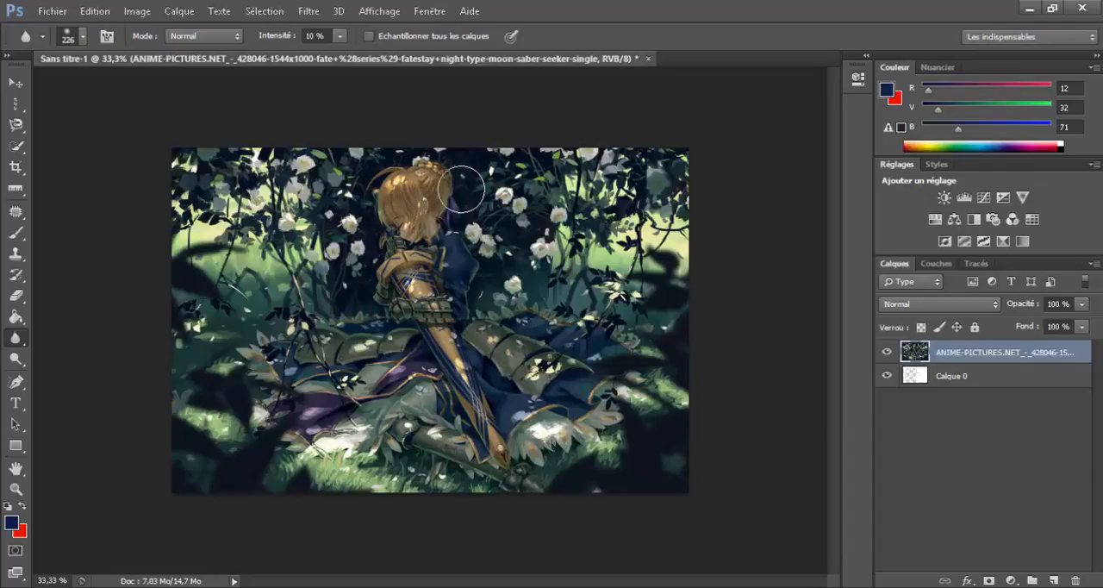
left_click(315, 36)
key("Return")
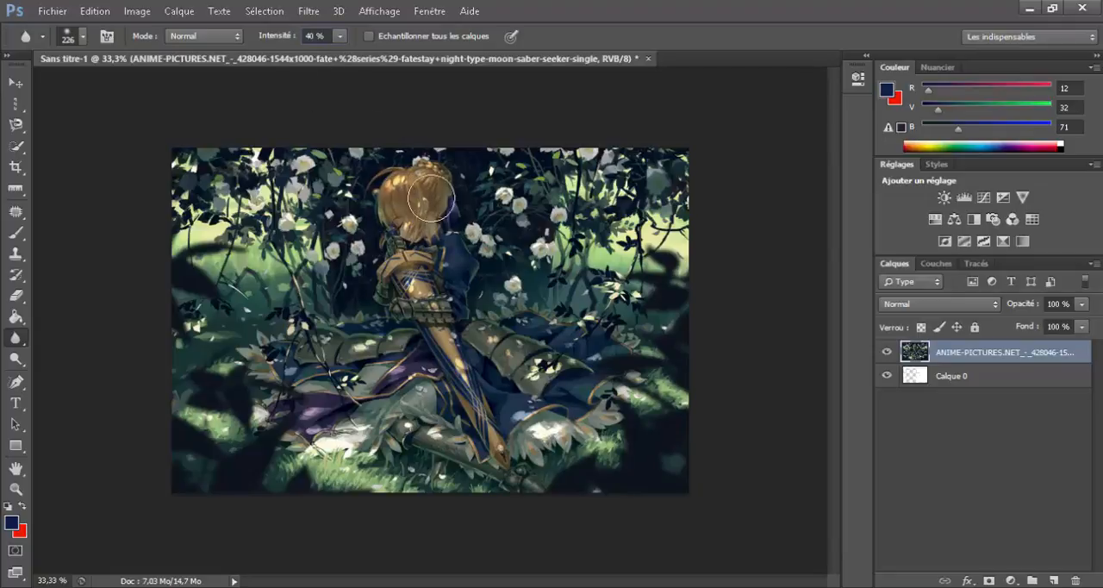
mouse_move(412, 289)
left_mouse_down()
mouse_move(401, 319)
mouse_move(406, 306)
mouse_move(423, 315)
mouse_move(463, 306)
mouse_move(449, 320)
mouse_move(448, 361)
mouse_move(475, 393)
mouse_move(561, 354)
mouse_move(439, 315)
mouse_move(413, 330)
mouse_move(429, 323)
mouse_move(407, 311)
mouse_move(451, 311)
mouse_move(461, 297)
mouse_move(461, 364)
mouse_move(482, 387)
mouse_move(498, 454)
mouse_move(510, 425)
mouse_move(435, 433)
mouse_move(517, 441)
mouse_move(481, 478)
mouse_move(526, 442)
mouse_move(534, 454)
mouse_move(568, 433)
mouse_move(554, 445)
left_mouse_up()
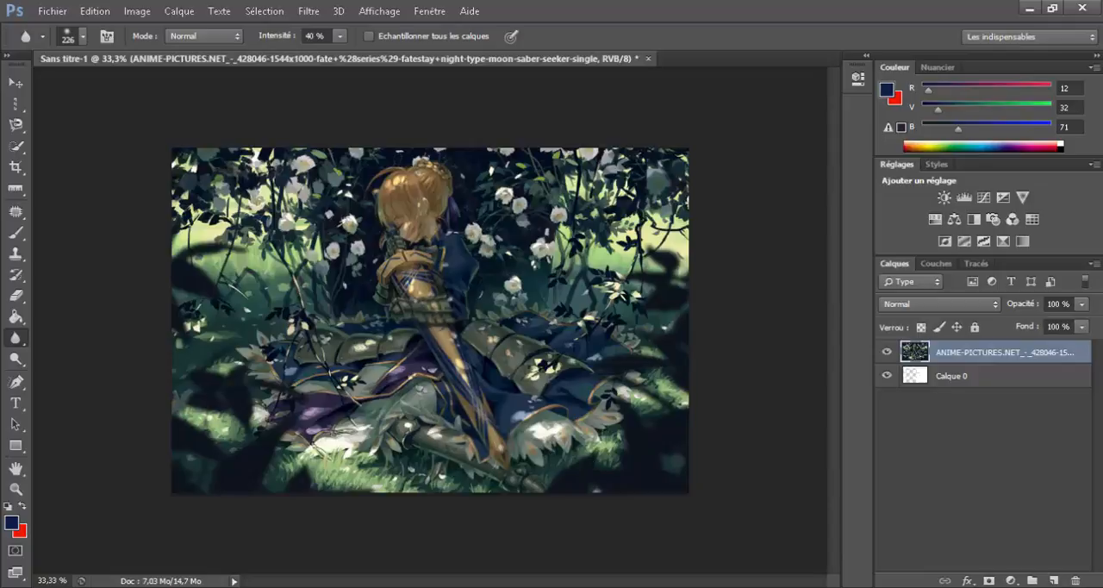
Step: Activate the Dodge tool and check its brush size and hardness settings
left_click(23, 357)
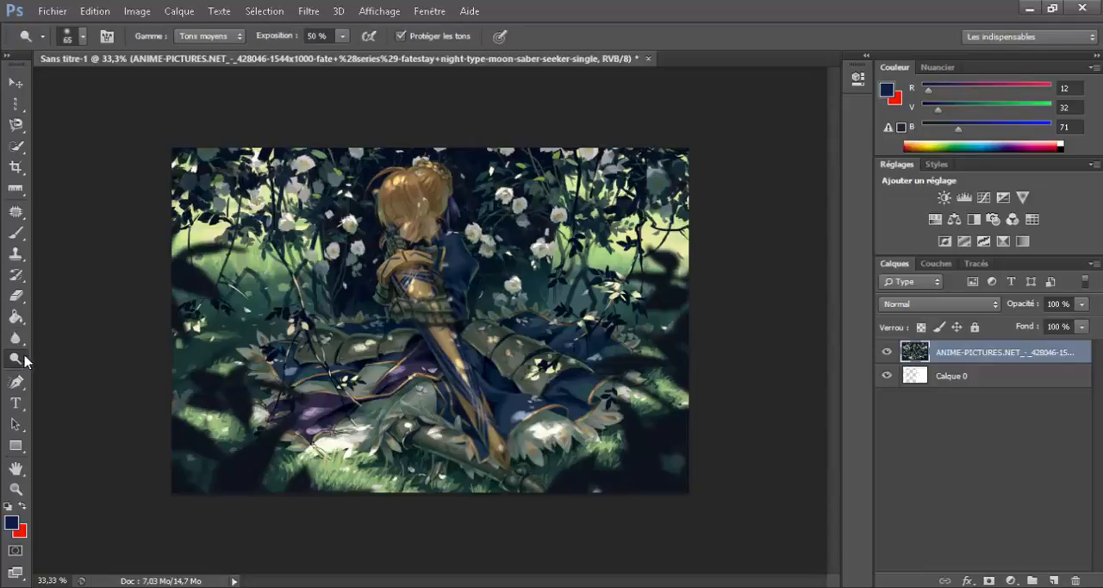
right_click(369, 234)
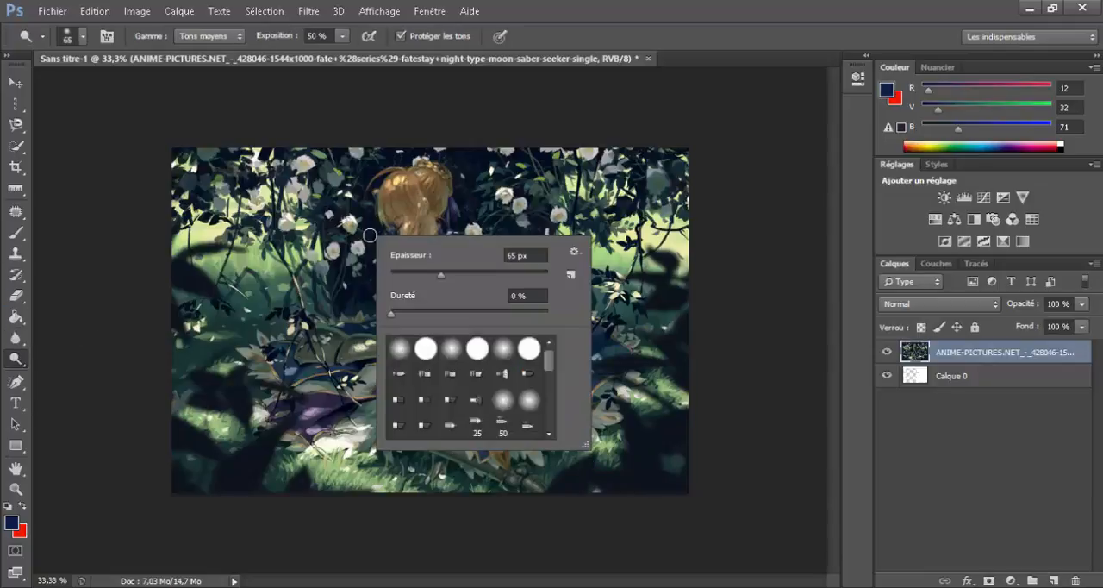
left_click(267, 257)
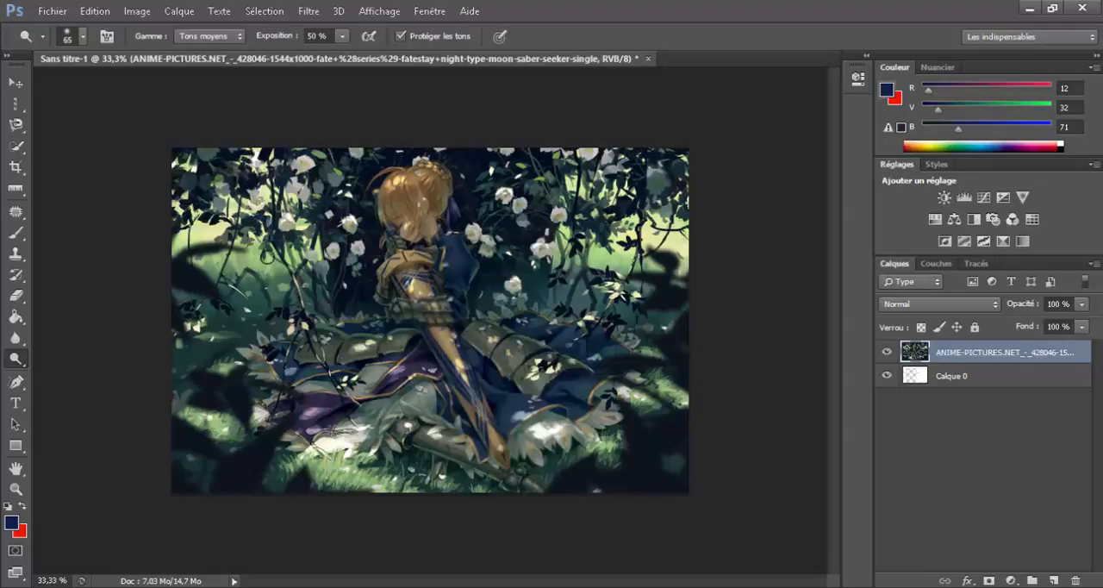
Step: Trace an open path with the Pen tool up the edge of the figure's blue sleeve
right_click(12, 362)
left_click(86, 357)
left_click(18, 383)
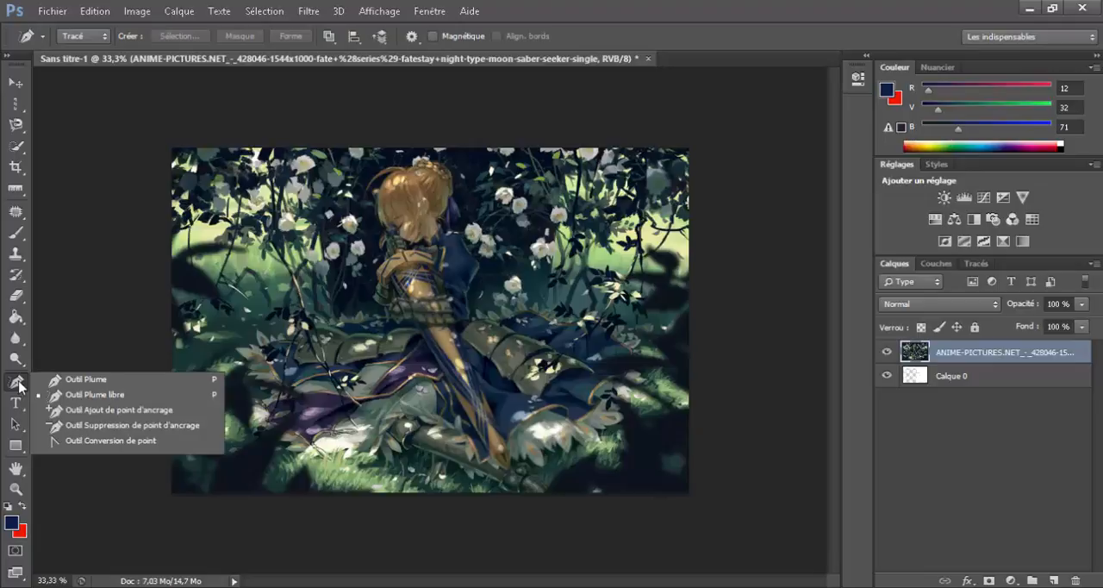
left_click(71, 386)
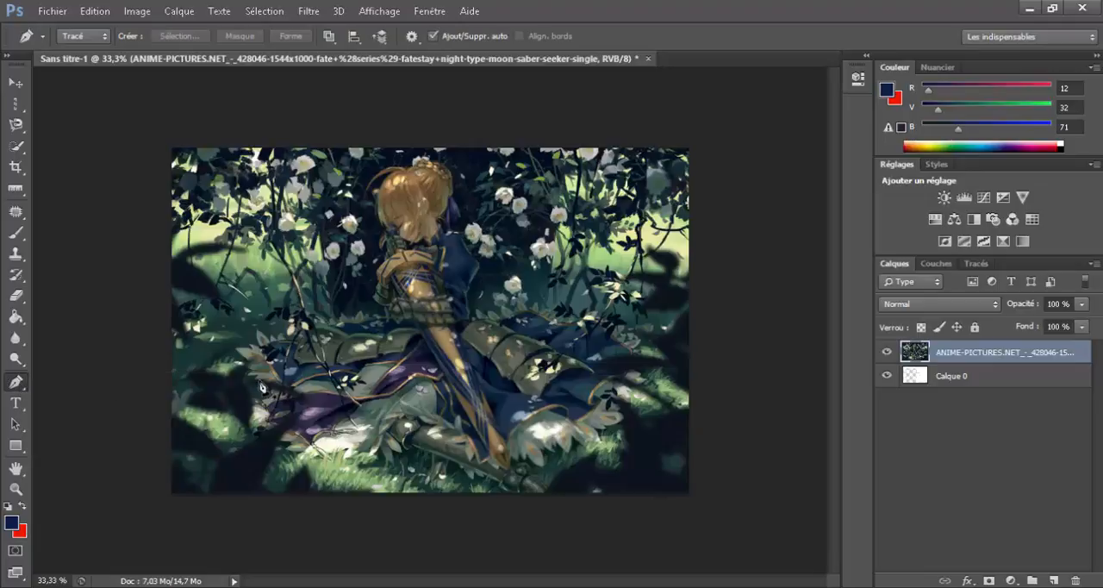
left_click(469, 308)
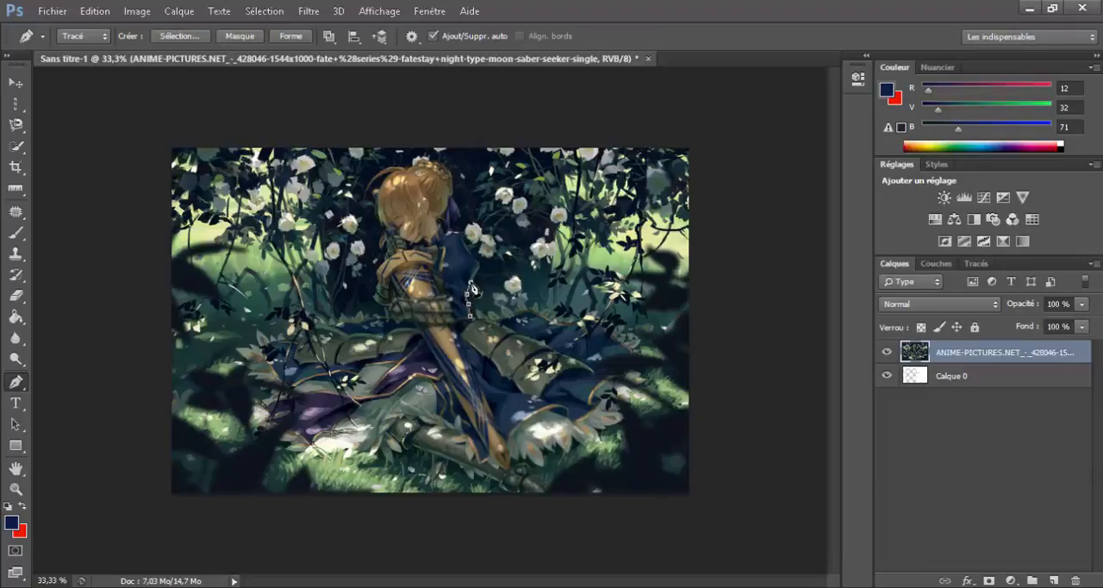
left_click(481, 265)
Step: Try the Freeform Pen by drawing loose loops across the skirt and background, and discard all the paths
left_click(15, 385)
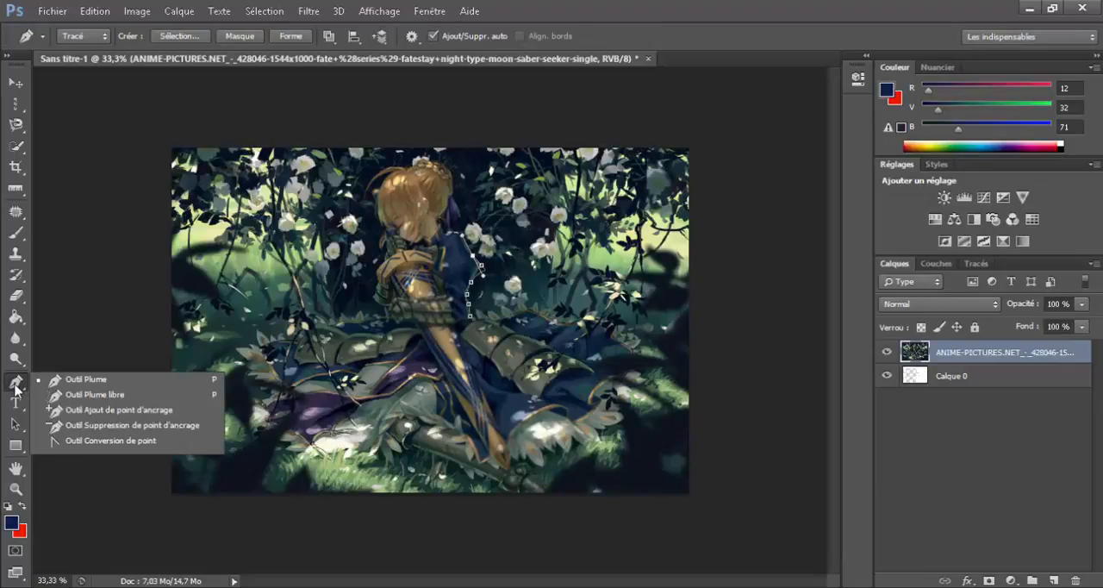
left_click(121, 398)
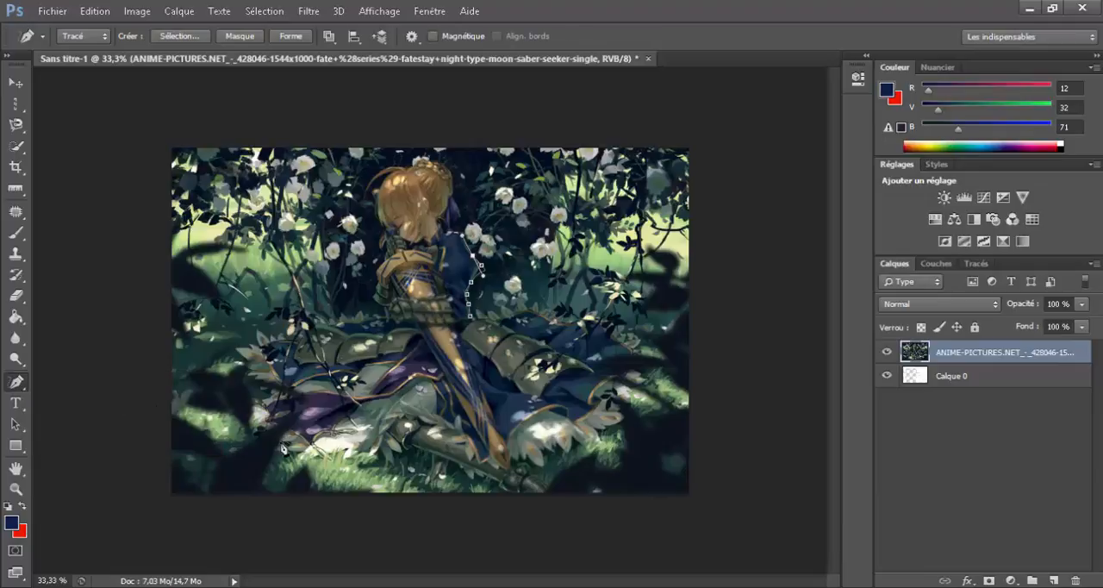
left_click(249, 399)
mouse_move(213, 410)
left_mouse_down()
mouse_move(290, 460)
mouse_move(276, 473)
mouse_move(310, 466)
mouse_move(369, 415)
mouse_move(310, 269)
mouse_move(243, 213)
mouse_move(205, 419)
mouse_move(274, 428)
left_mouse_up()
key("Escape")
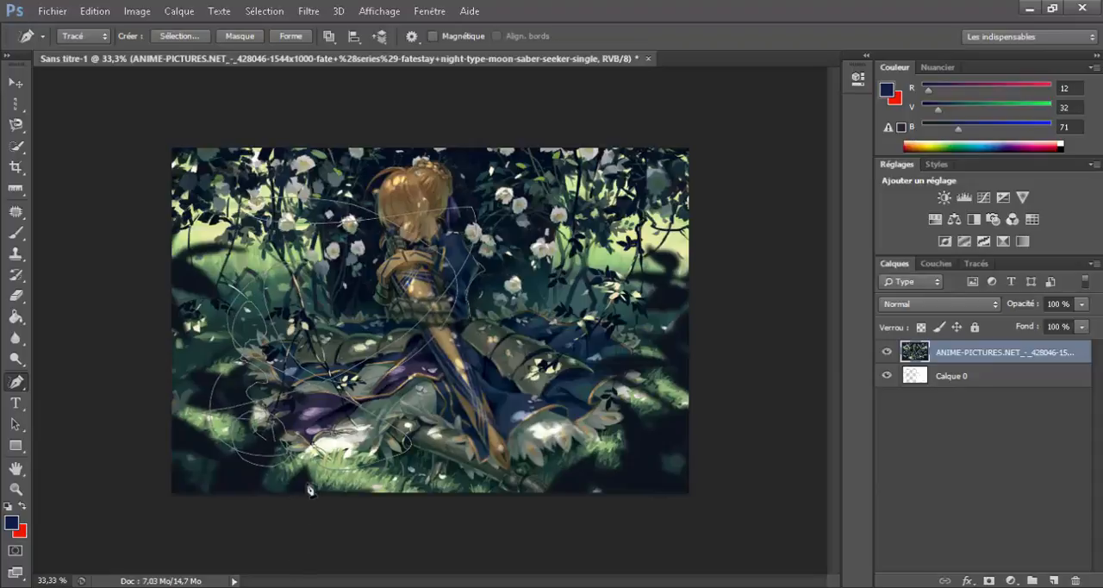
key("Escape")
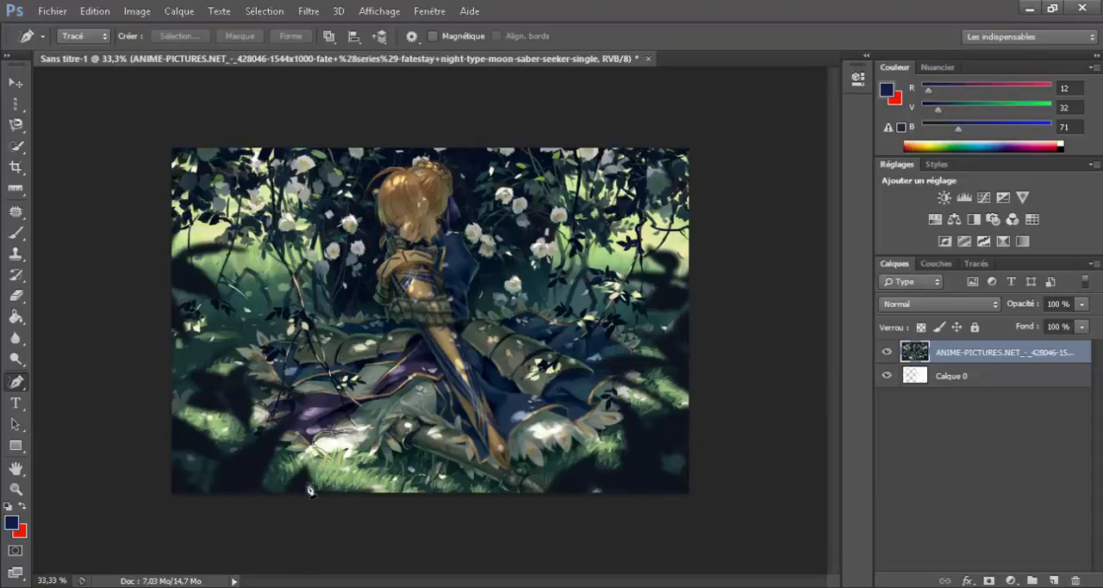
Step: Add a sample word as horizontal text beside the figure in Amienne at 151.01 pt
left_click(17, 403)
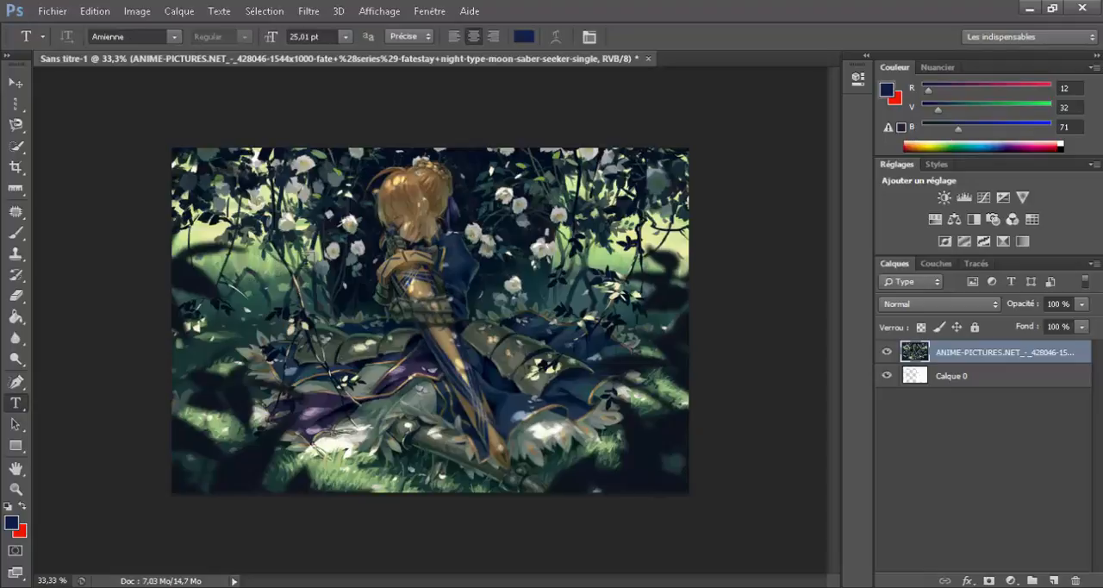
left_click(244, 384)
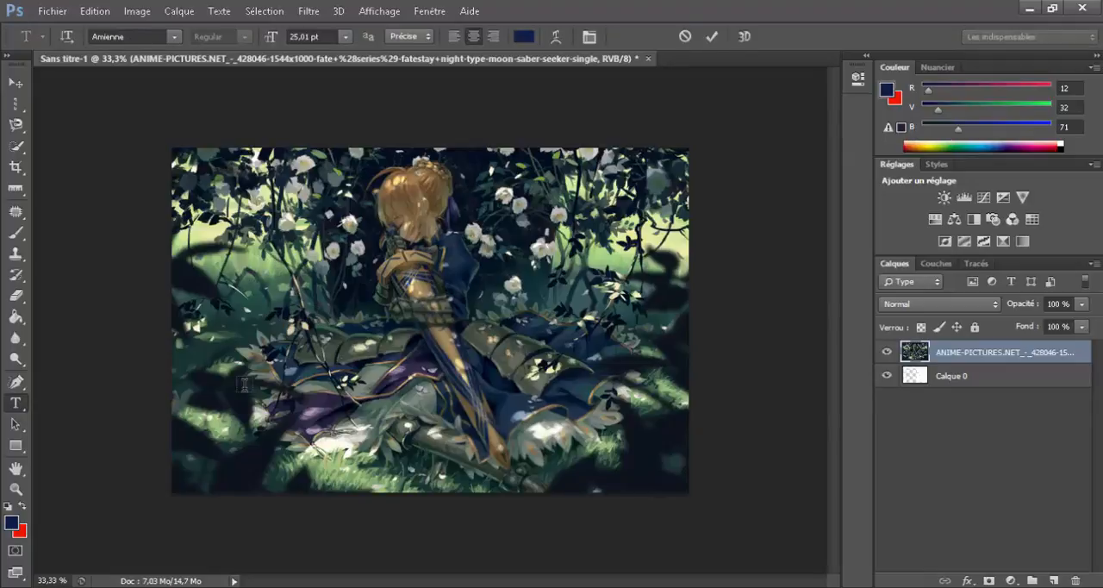
left_click(283, 41)
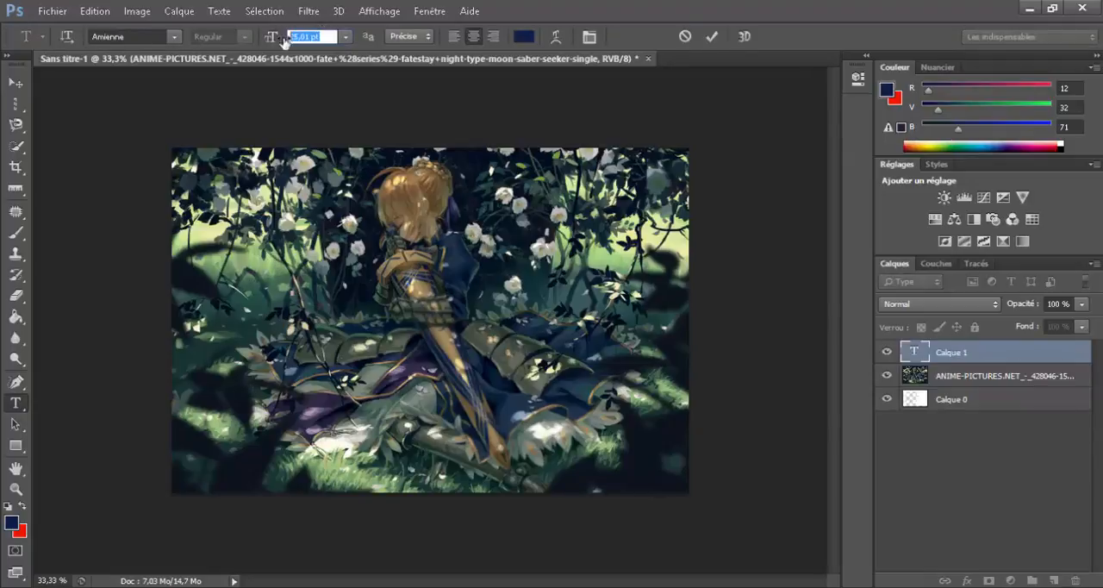
scroll(316, 39, "up", 15)
scroll(316, 38, "up", 2)
left_click(319, 323)
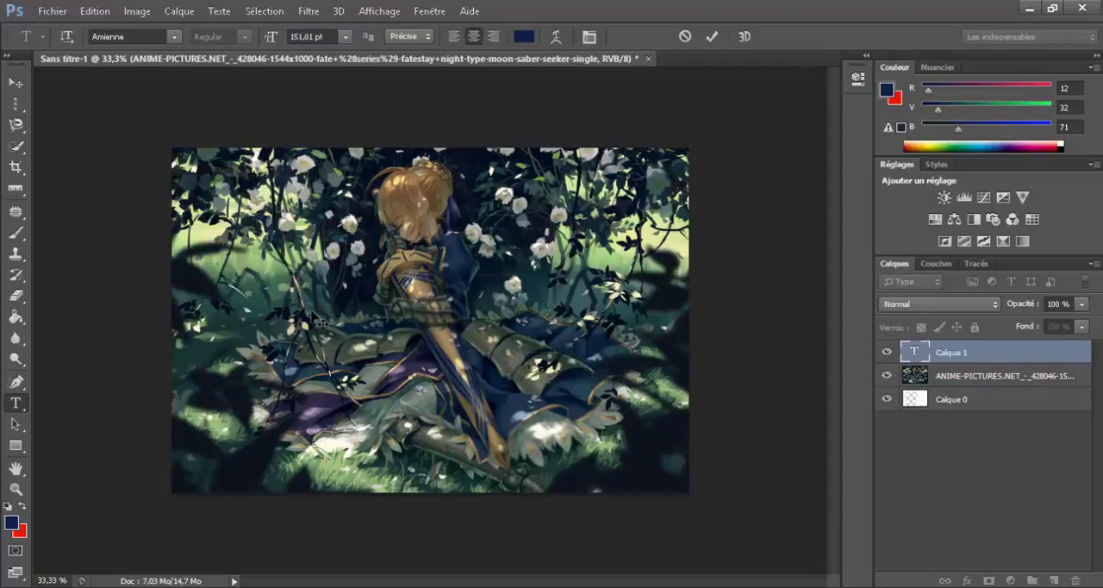
type("Loleuh")
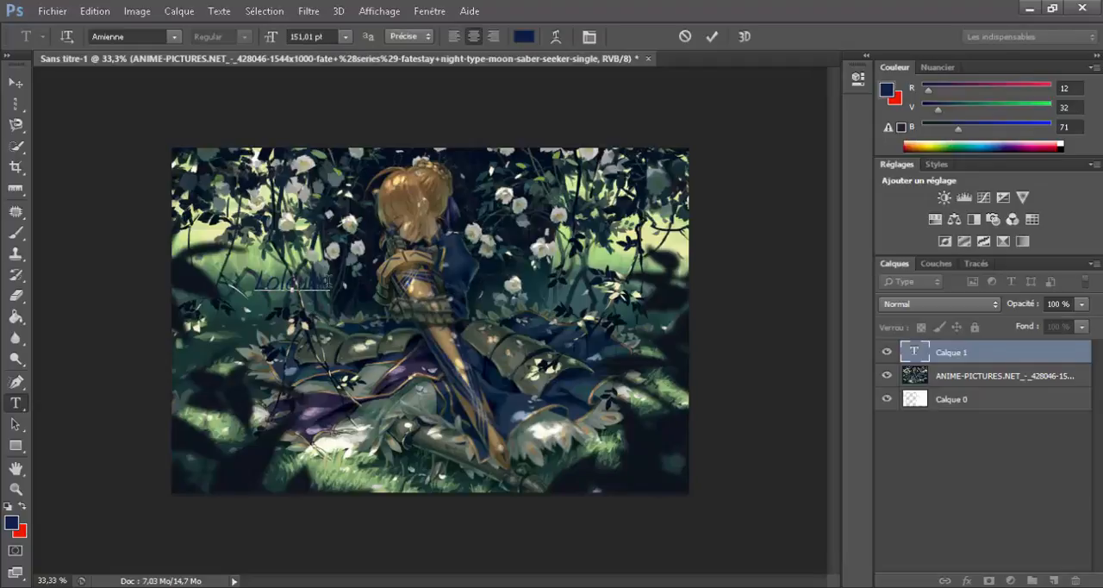
Step: Enlarge the whole word to 245.01 pt
left_click_drag(329, 281, 220, 263)
left_click(310, 36)
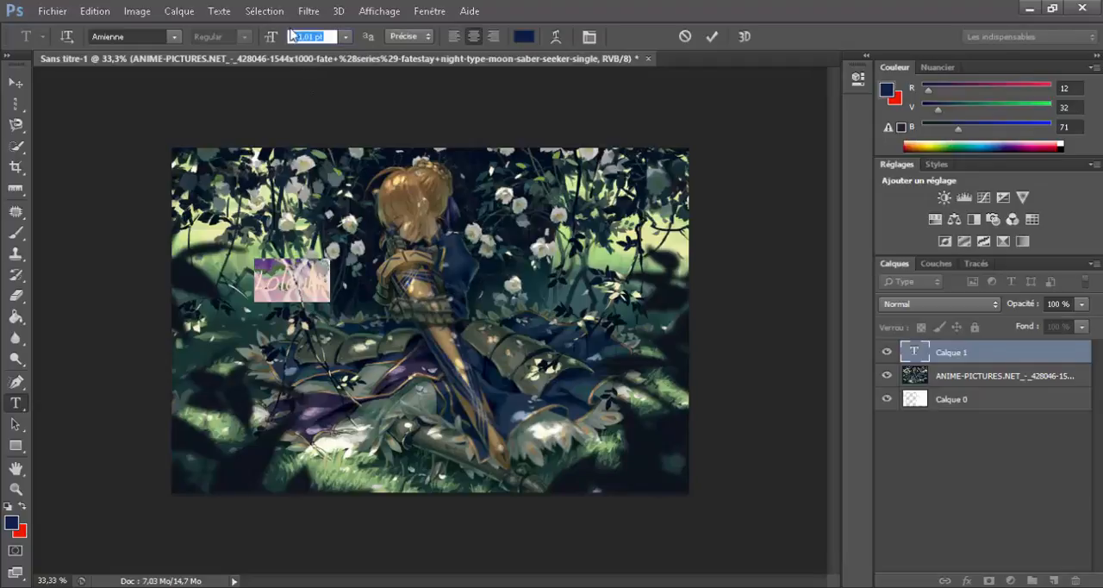
scroll(308, 36, "up", 20)
scroll(308, 38, "up", 20)
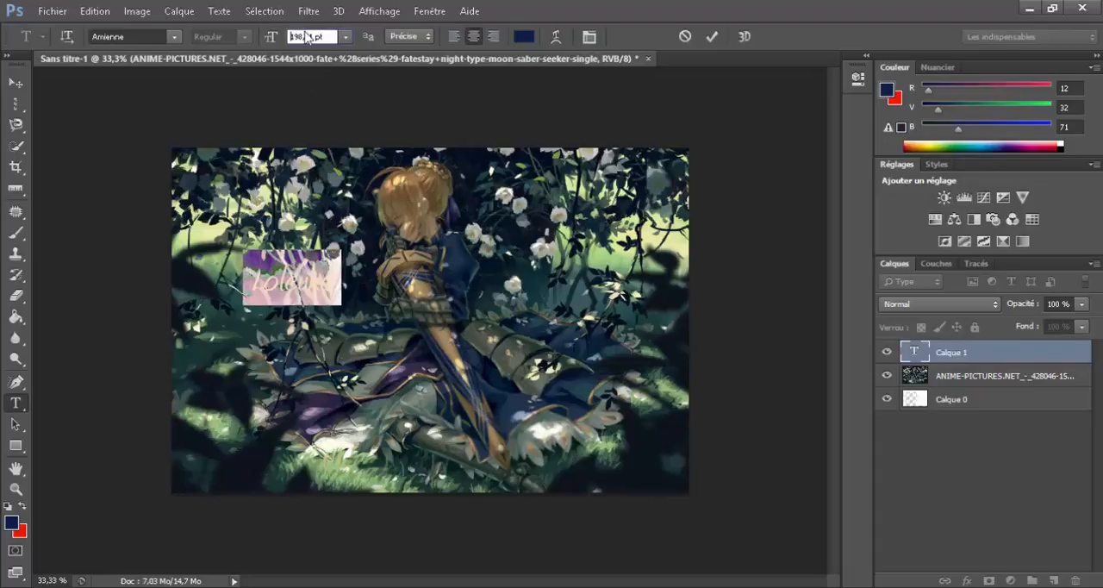
scroll(312, 382, "up", 7)
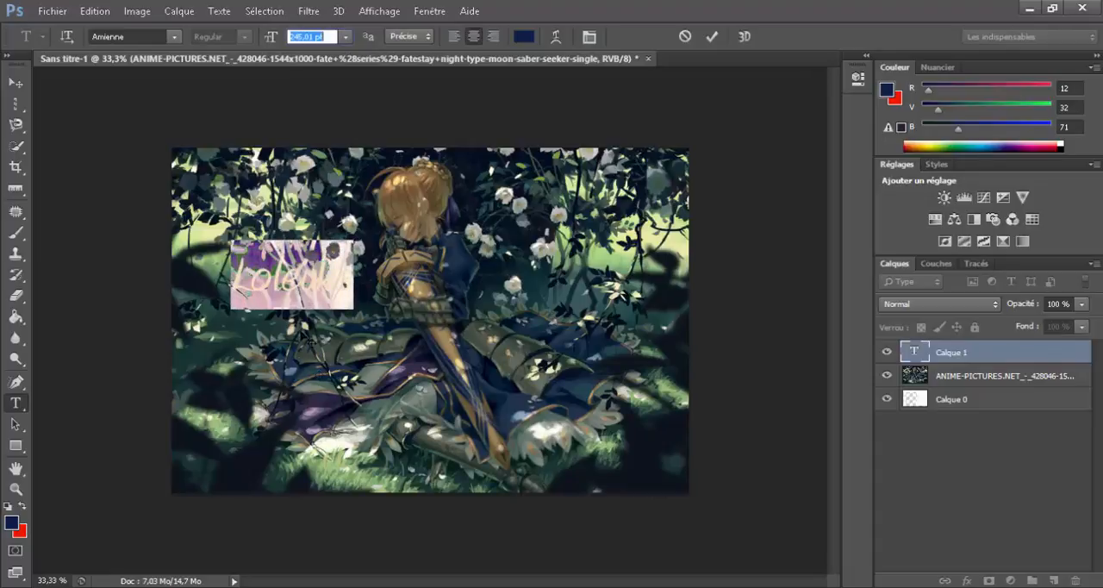
Step: Set the word's font to Arial and move it down over the figure's skirt
left_click(174, 37)
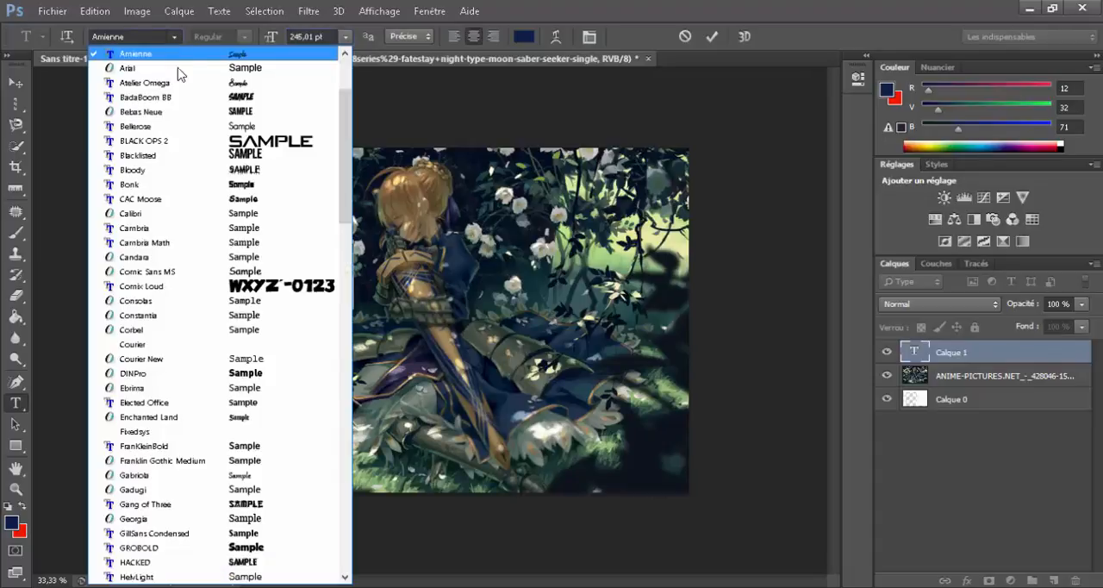
left_click(172, 68)
left_click_drag(319, 383, 401, 468)
Step: Replace the wrong fifth letter so that the text reads "Loleyke"
left_click(397, 378)
key("shift+Right")
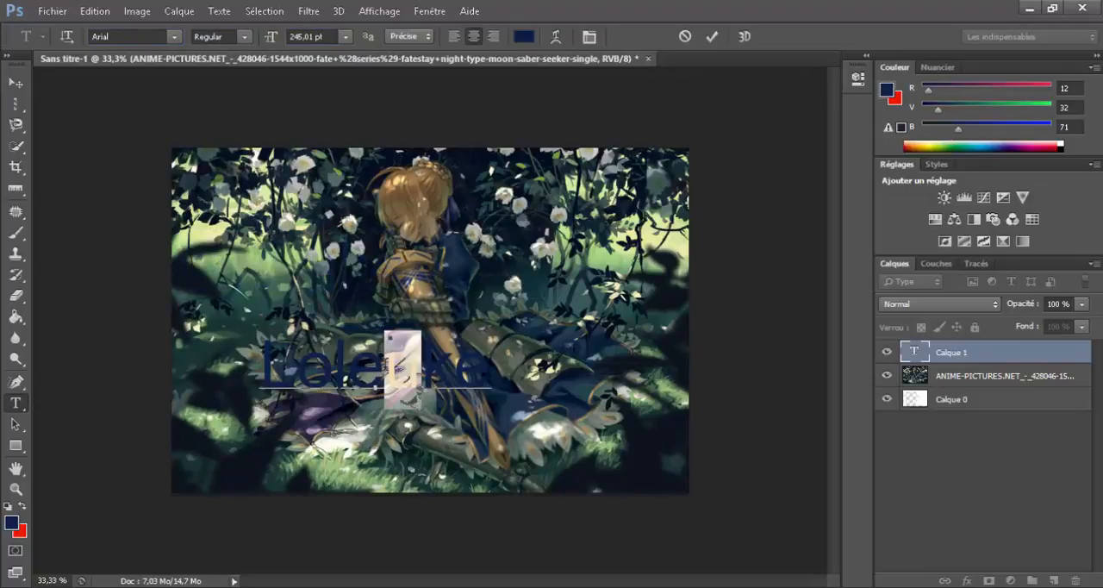
type("v")
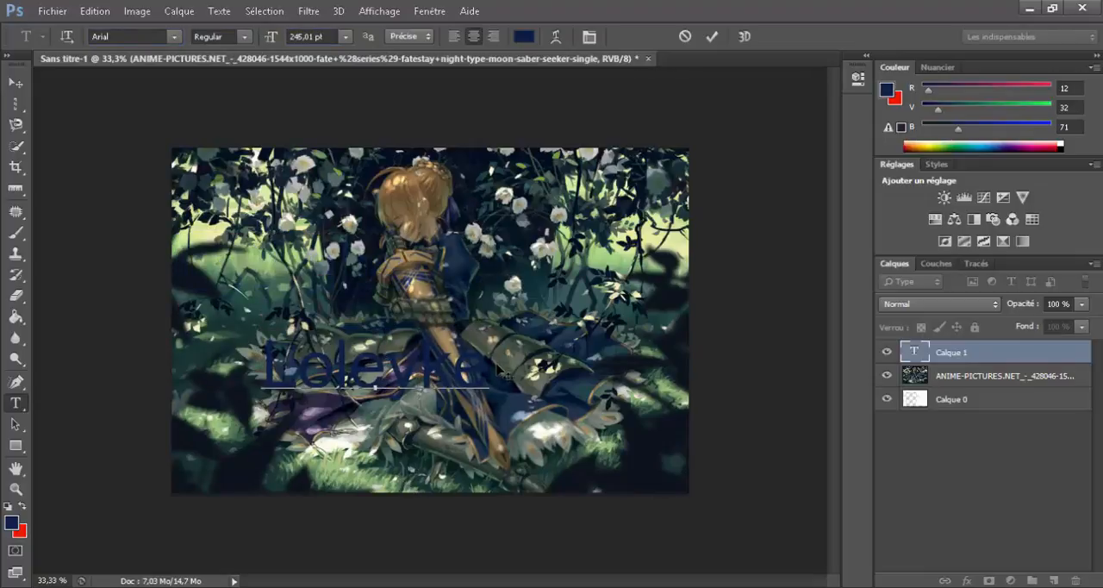
Step: Set the colour of the whole word to white, ffffff
key("ctrl+a")
left_click(523, 36)
type("ffffff")
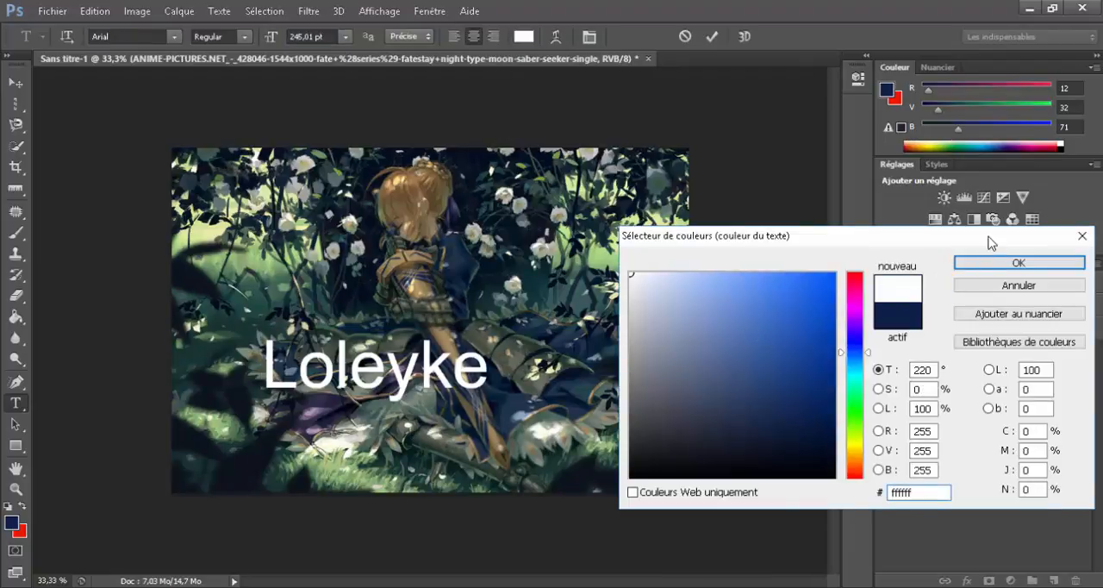
left_click(991, 266)
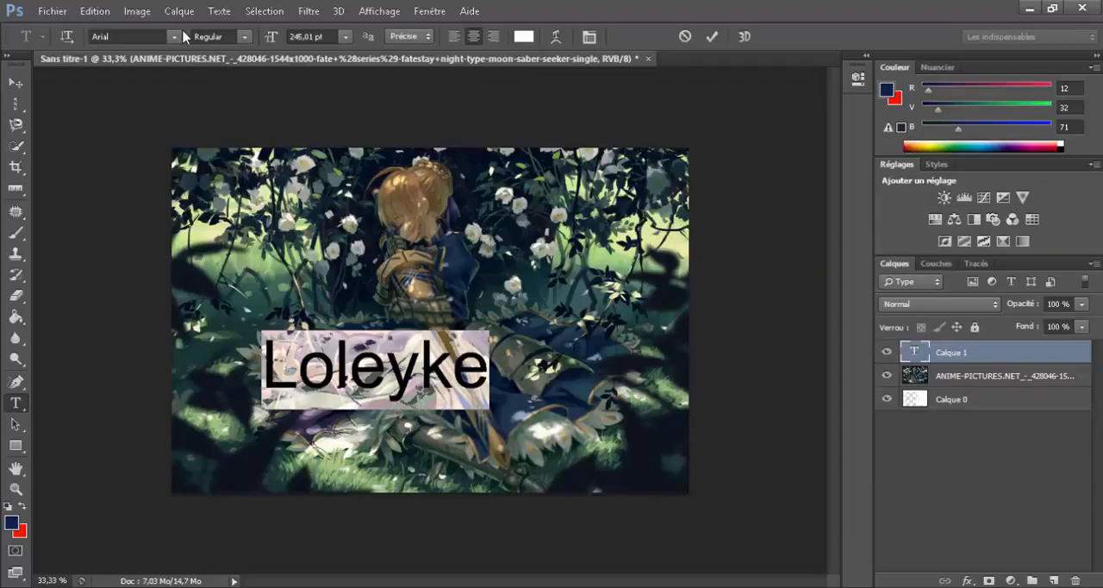
left_click(420, 366)
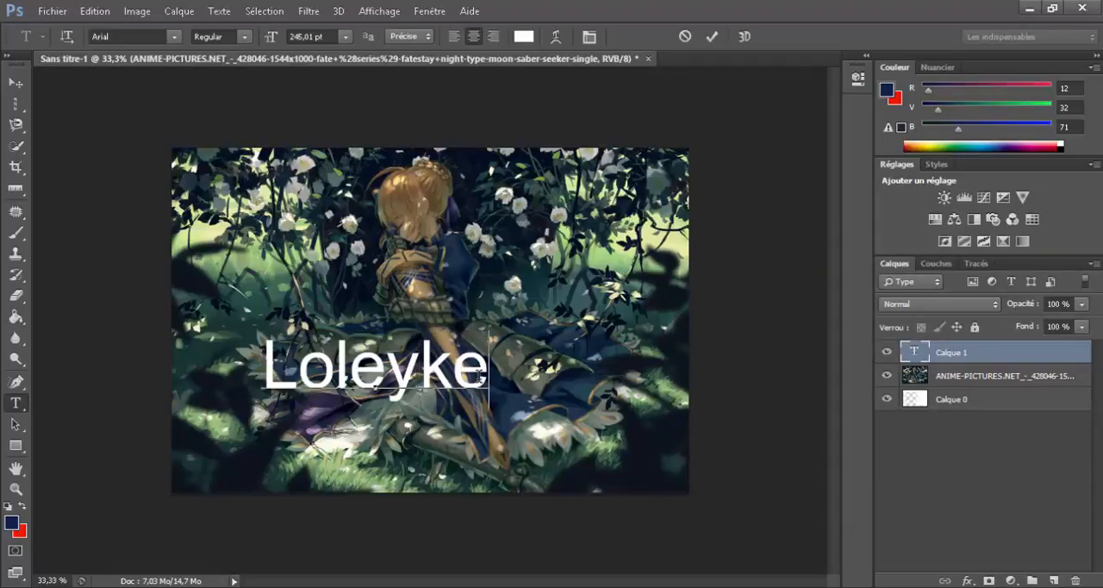
Step: Try the BLACK OPS 2 font on the whole word, and set it to Blacklisted instead
left_click_drag(480, 370, 261, 369)
left_click(174, 37)
scroll(207, 206, "up", 3)
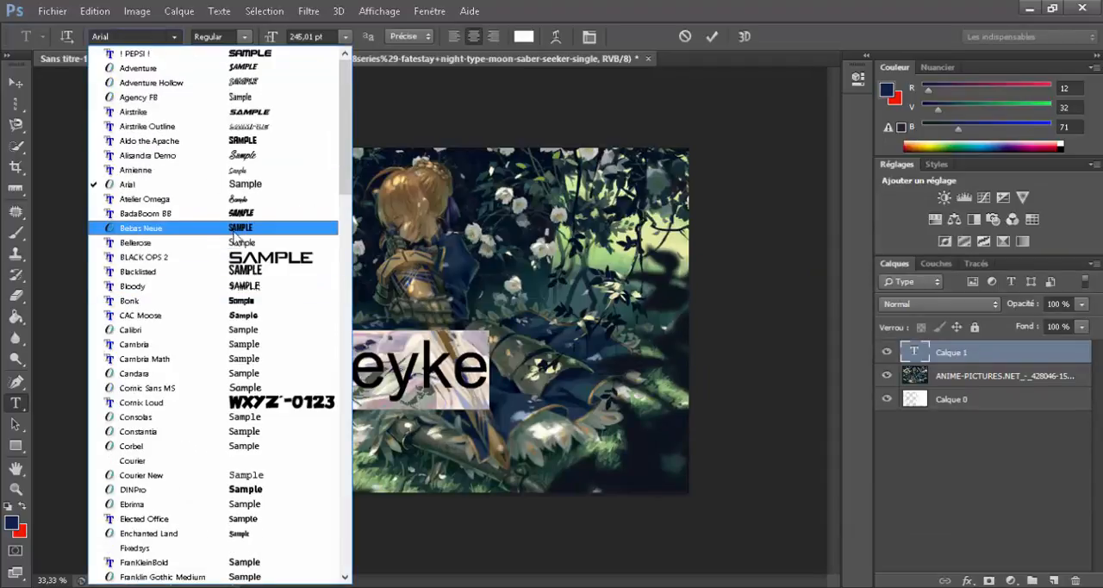
left_click(243, 255)
left_click(174, 37)
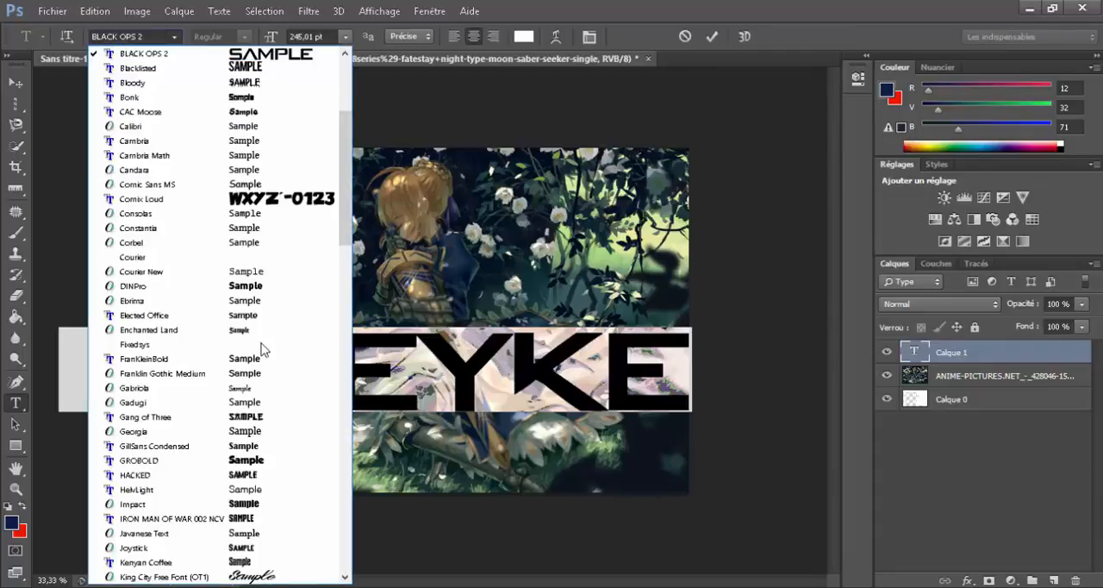
scroll(262, 246, "up", 4)
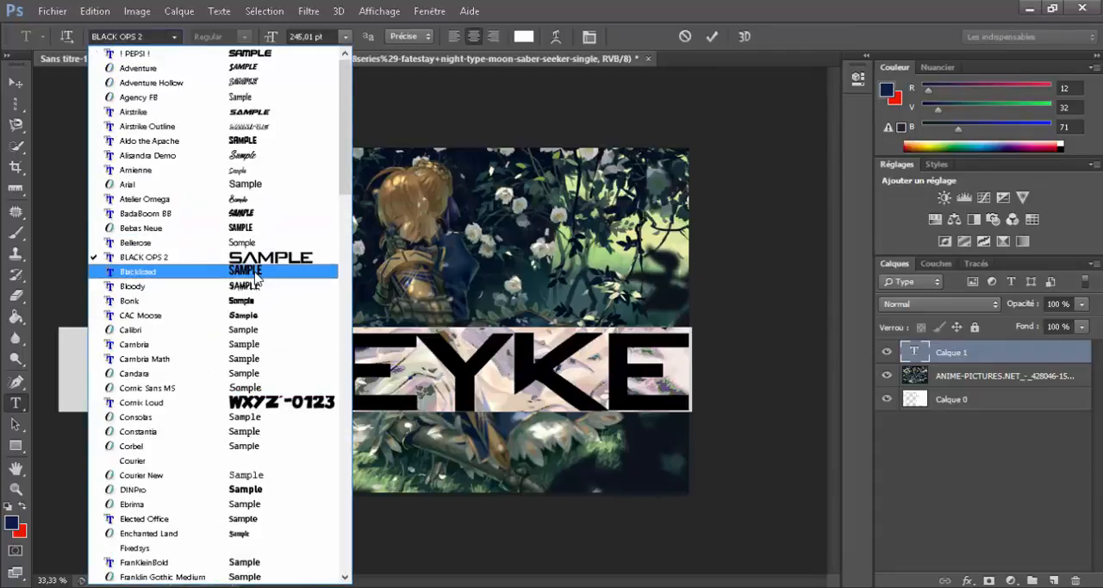
left_click(259, 272)
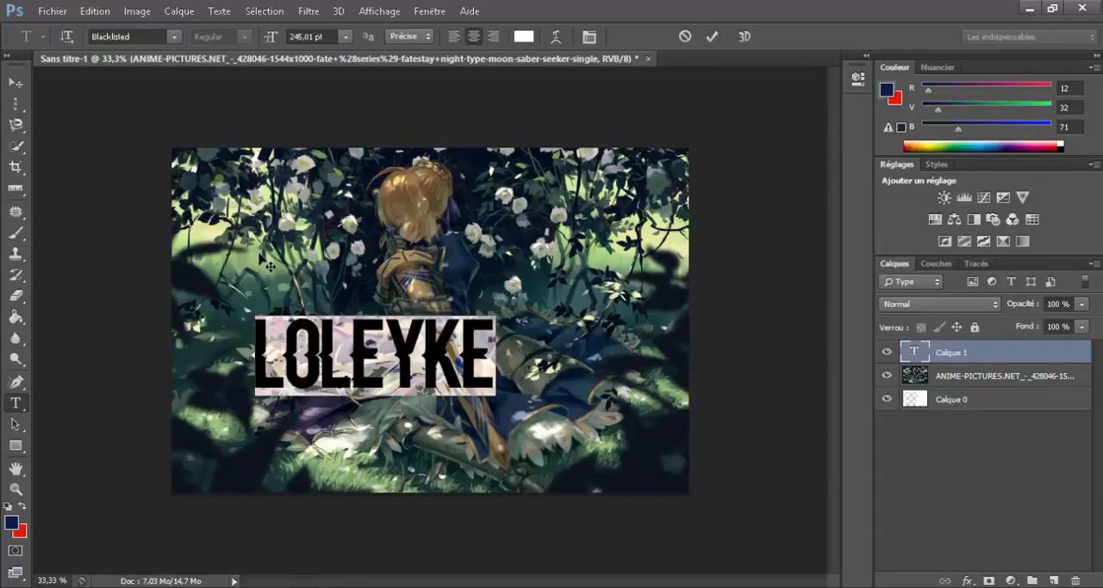
left_click(476, 366)
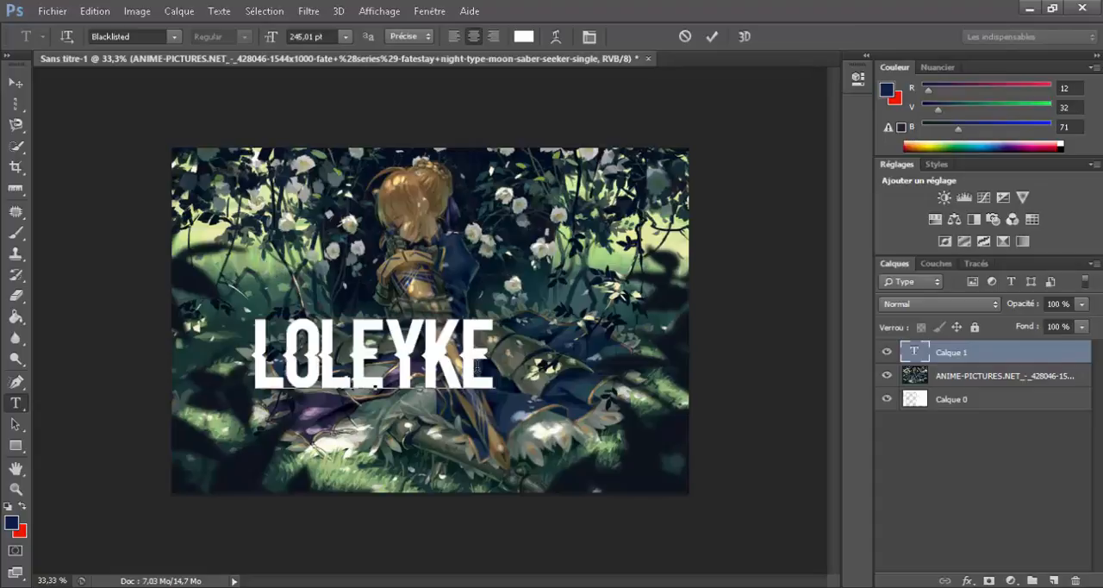
Step: Commit the white text and delete its layer
double_click(477, 366)
left_click(428, 342)
left_click_drag(496, 368, 47, 345)
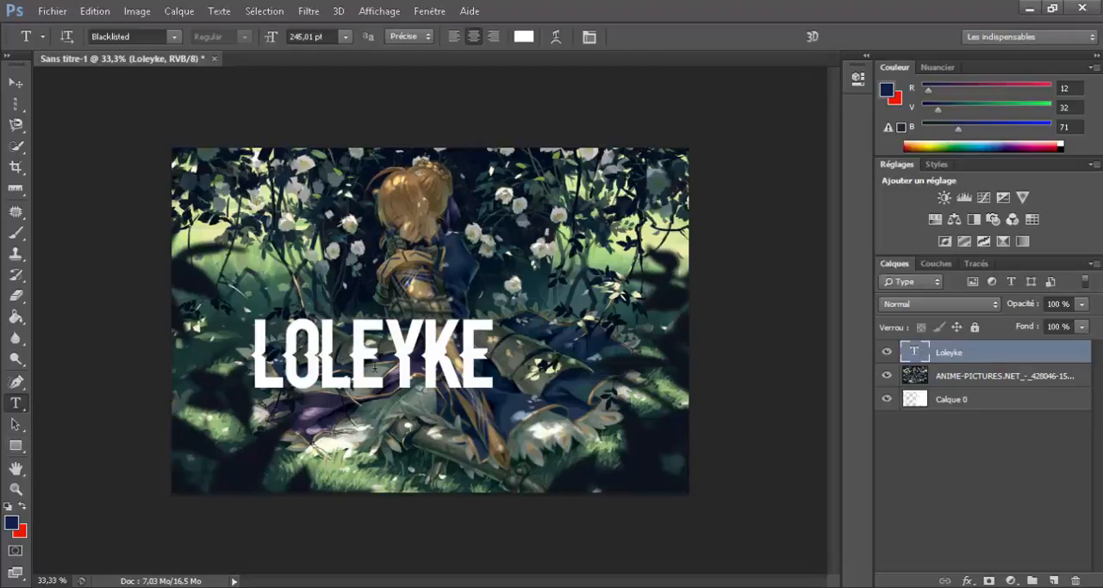
key("Delete")
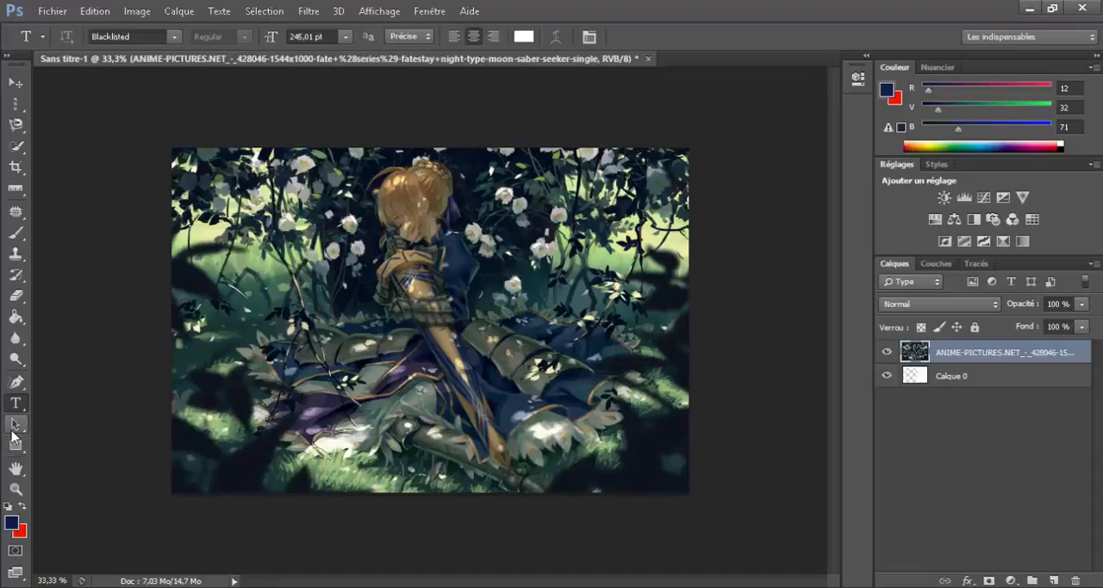
Step: Try the Path Selection tool across the left part of the image
left_click(14, 426)
left_click(274, 334)
left_click_drag(234, 307, 371, 391)
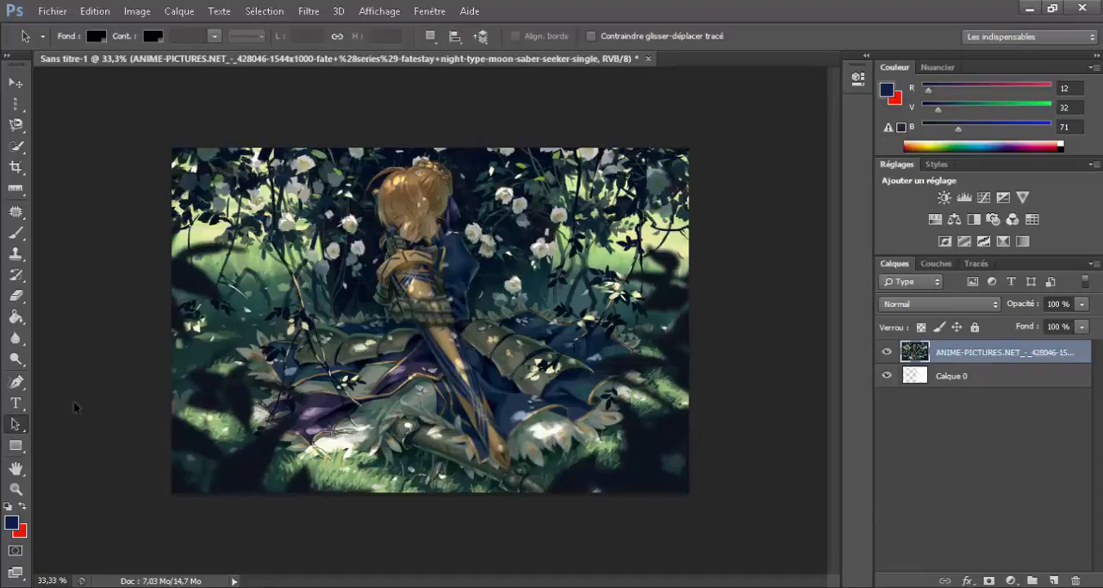
Step: Dismiss the fixed-size rectangle dialog, draw a dark blue rectangle of 1203 × 553 px over the skirt, and undo it
left_click(17, 445)
left_click(448, 262)
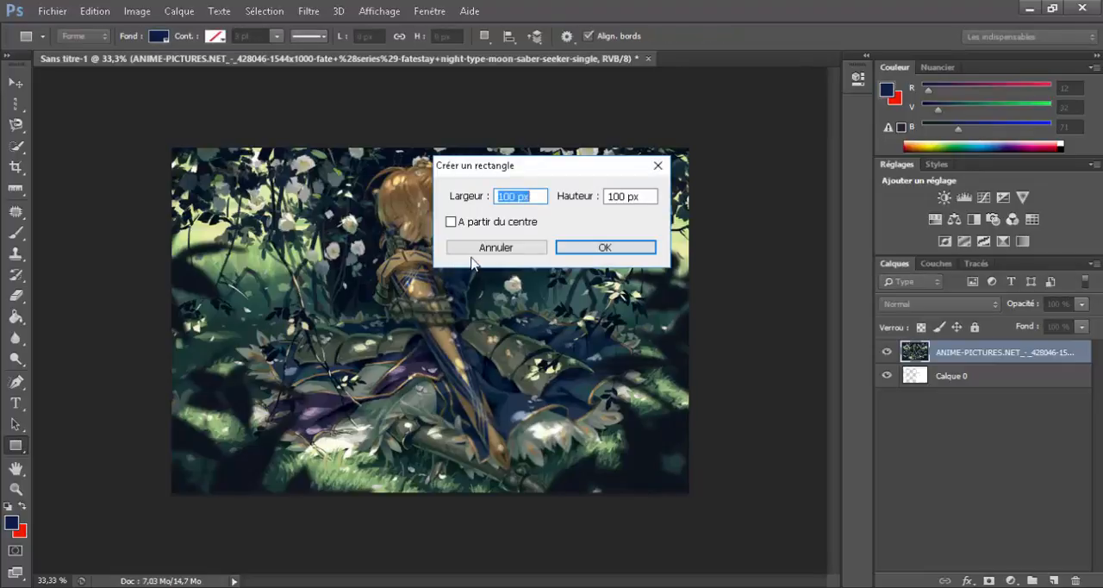
left_click(470, 249)
left_click_drag(204, 283, 528, 431)
key("ctrl+z")
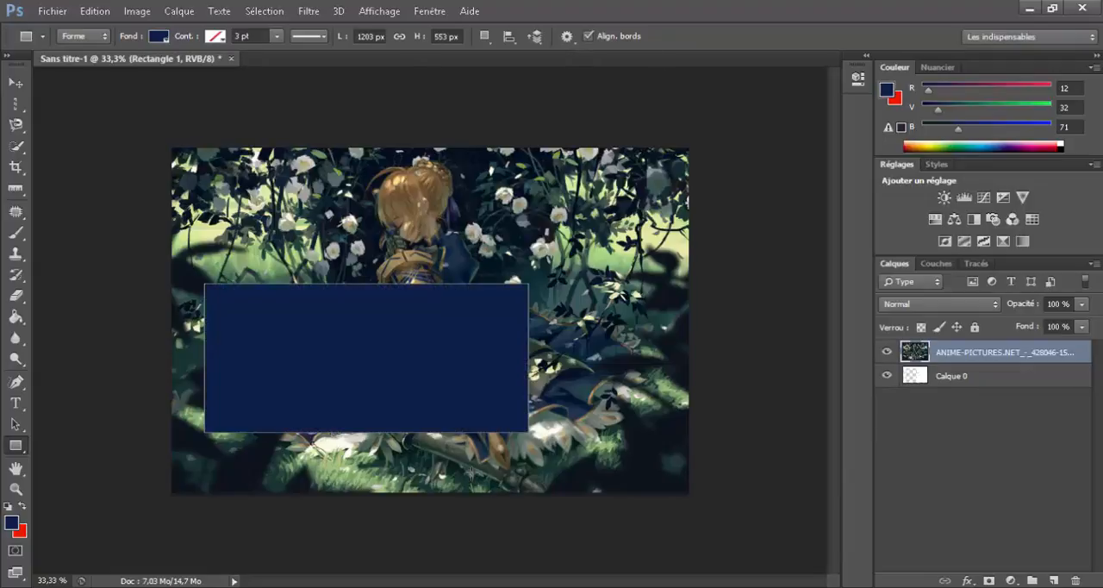
Step: With Calque 0 selected, zoom in to 200% on the figure's head and try to undo the zoom
left_click(15, 468)
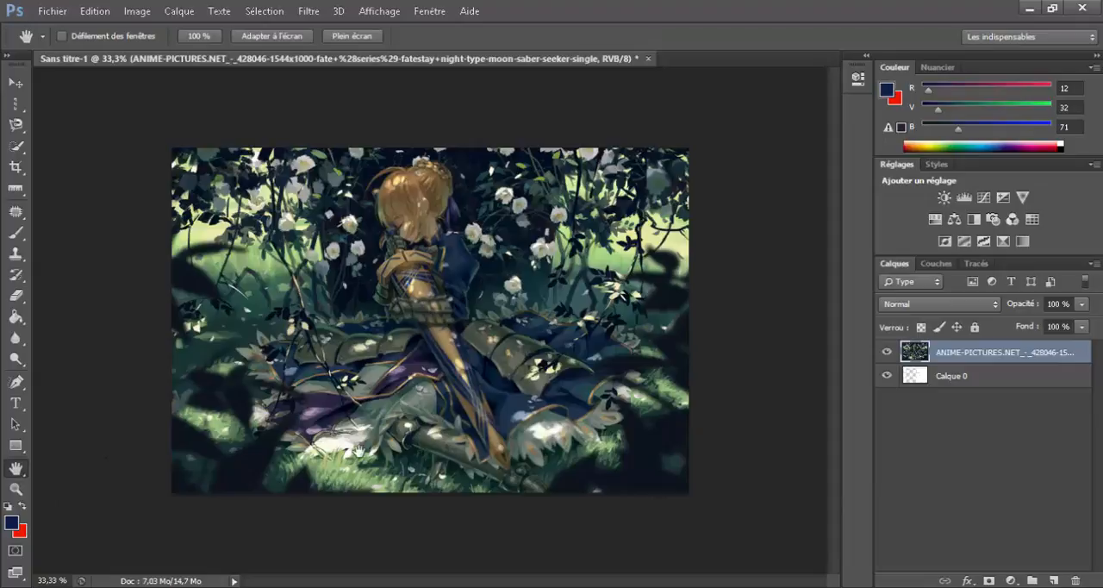
left_click(956, 379)
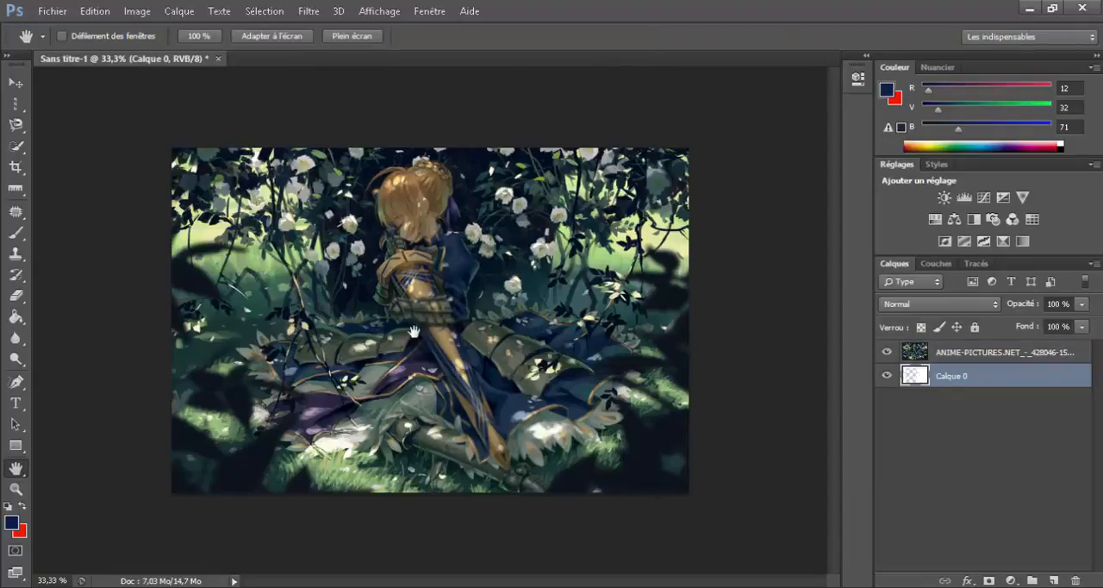
left_click(15, 489)
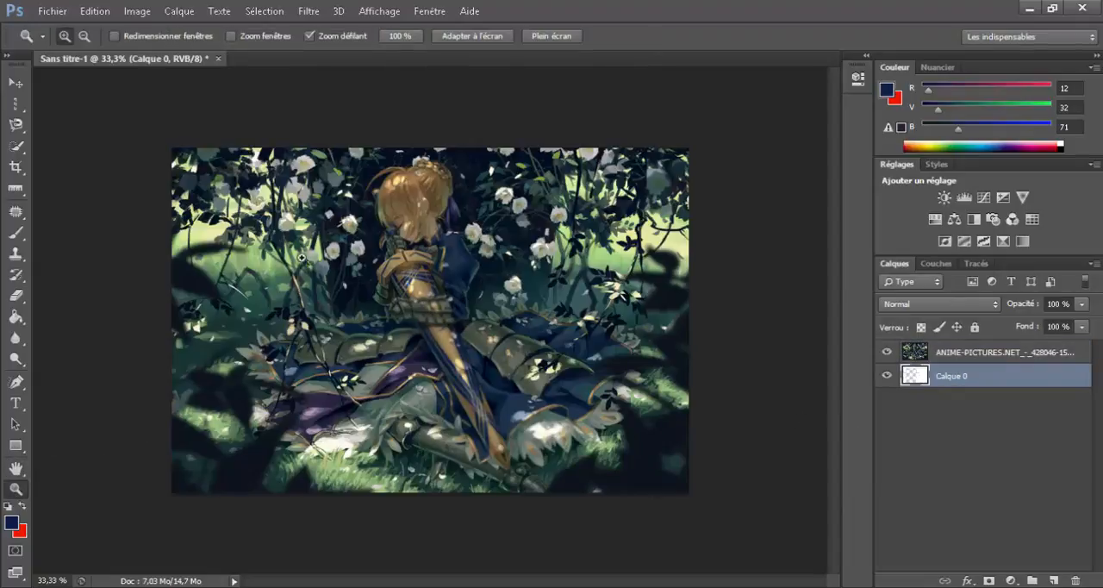
left_click_drag(417, 213, 418, 213)
key("ctrl+z")
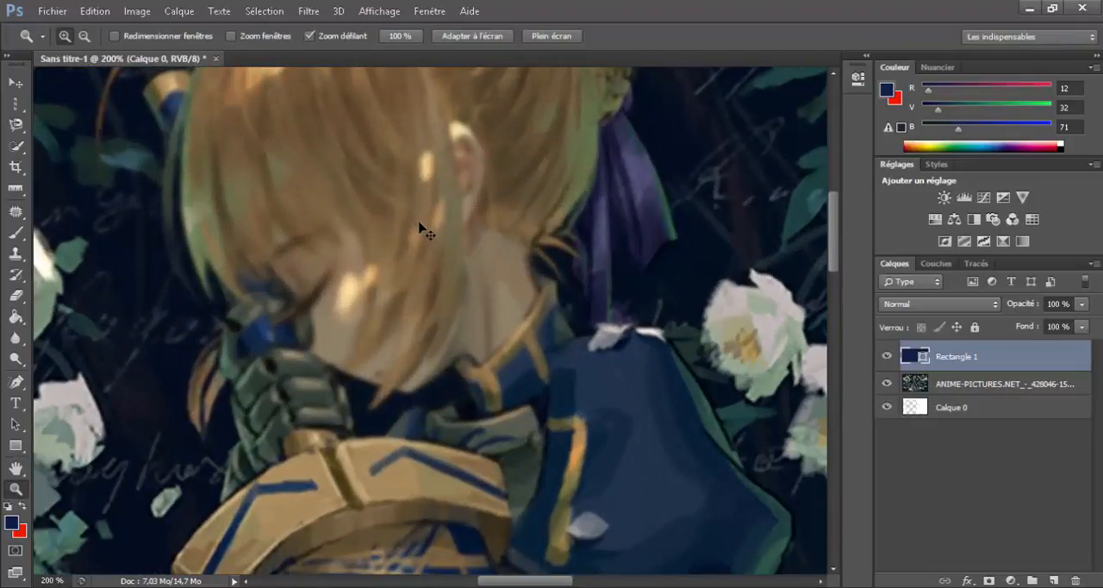
Step: Zoom out from the figure's head to 33.33% and undo the dark blue rectangle
key("ctrl+minus")
key("ctrl+minus")
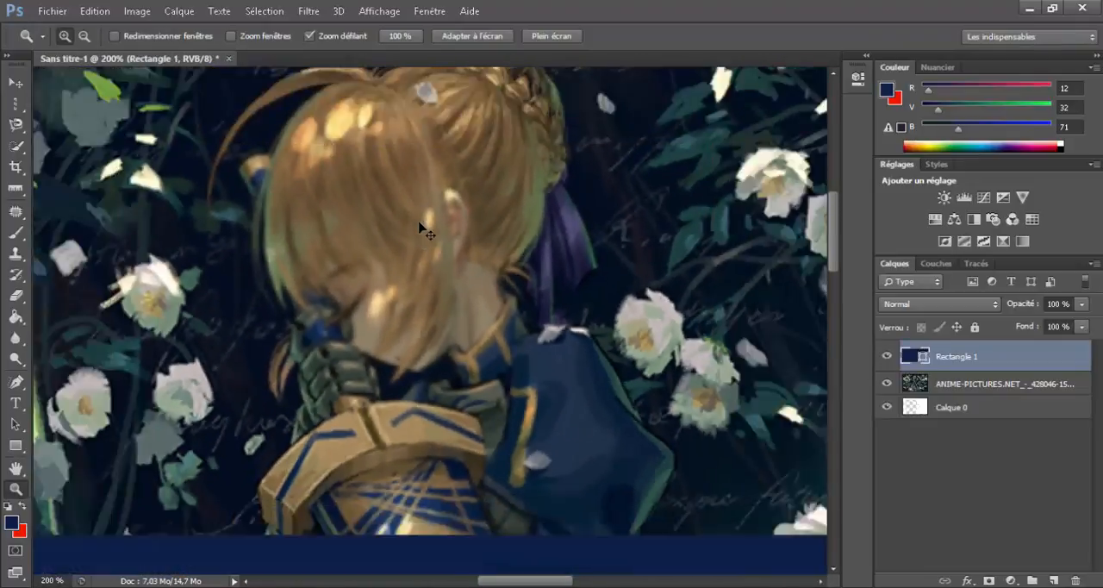
key("ctrl+minus")
key("ctrl+minus")
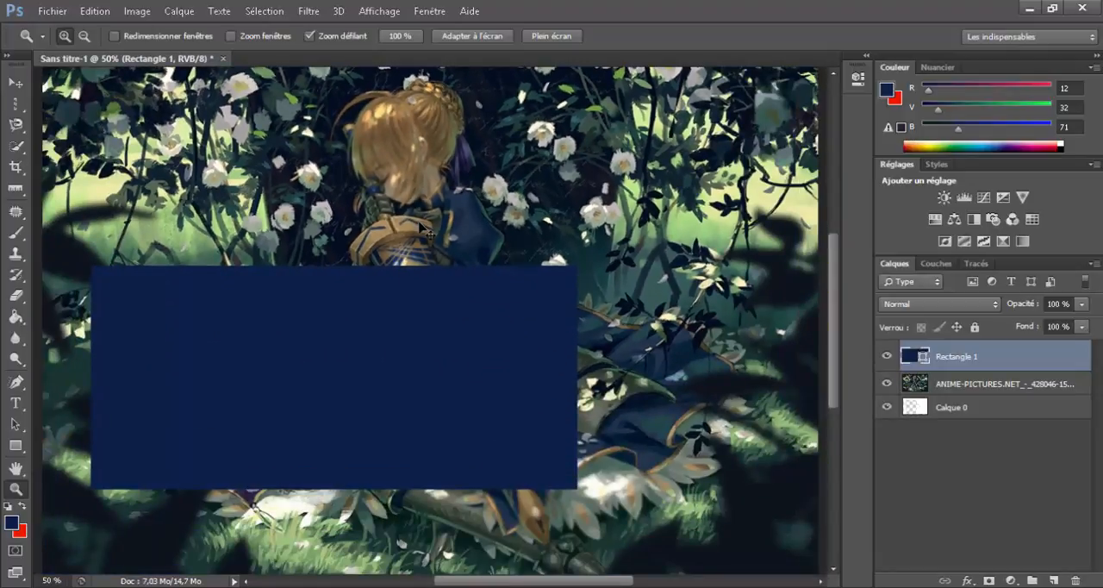
key("ctrl+z")
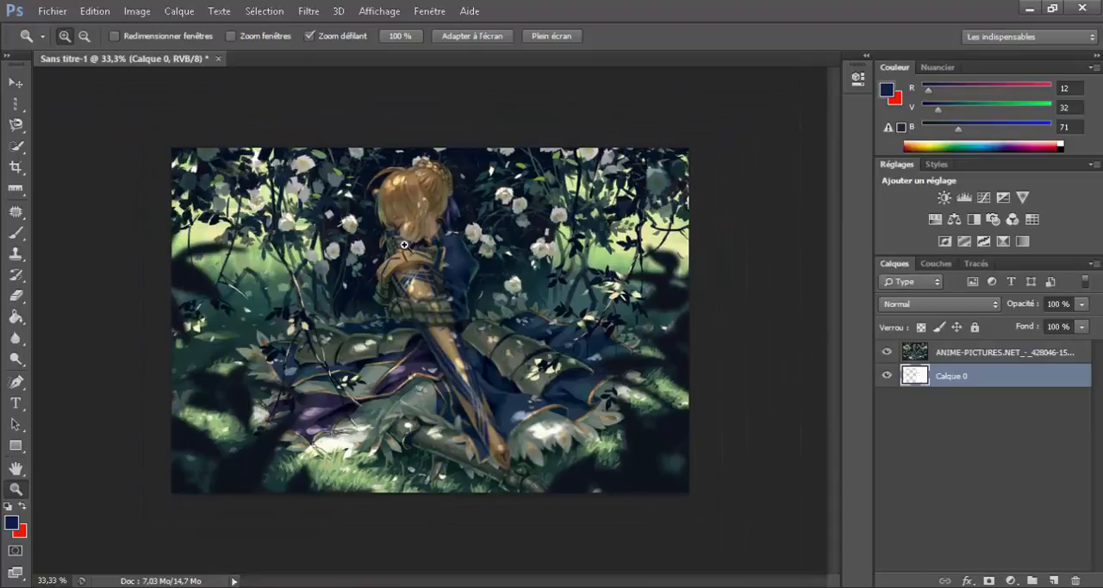
Step: Free-transform the image layer to 89.44% width and 90.88% height, aligning its upper-left corner with the canvas
left_click(953, 355)
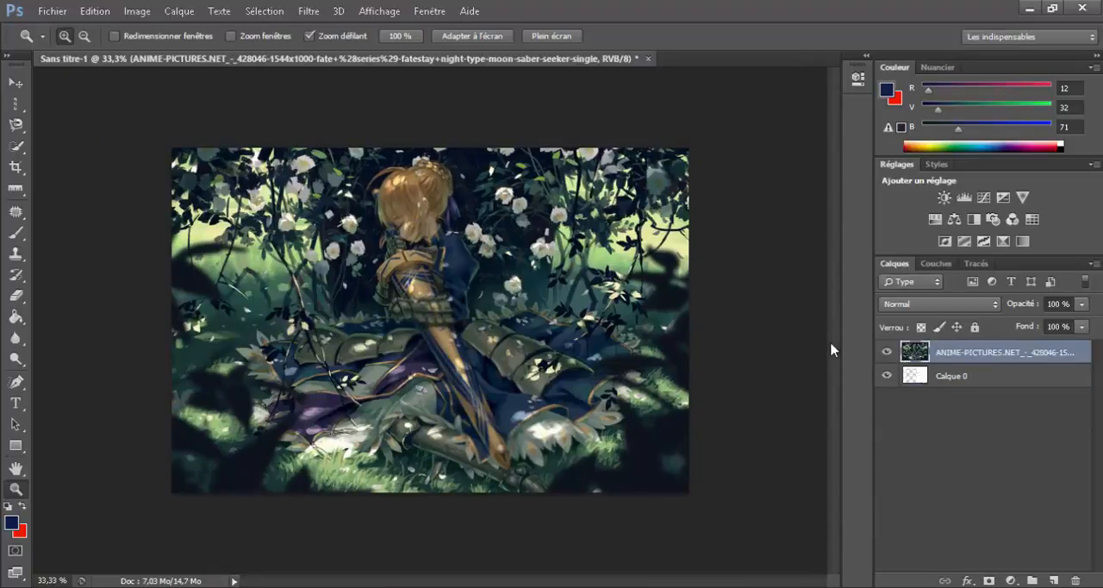
key("ctrl+t")
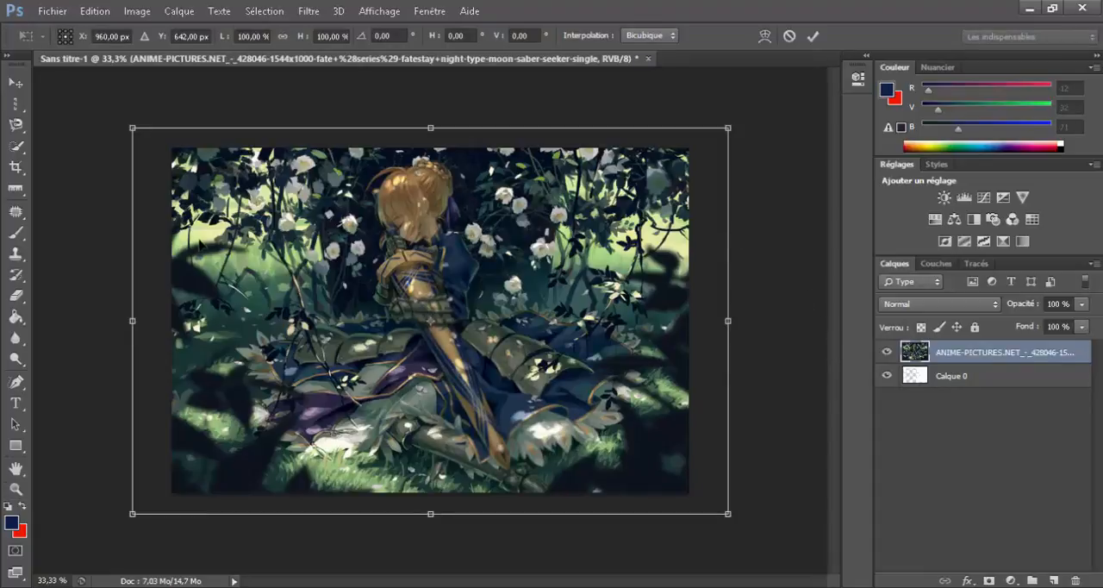
left_click_drag(132, 126, 160, 148)
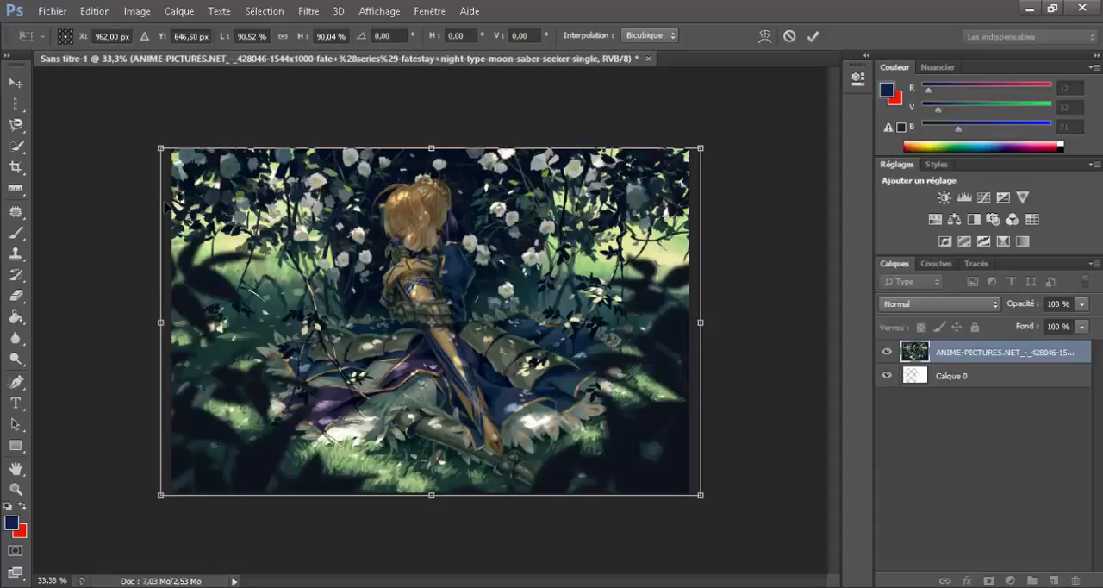
left_click_drag(160, 149, 142, 187)
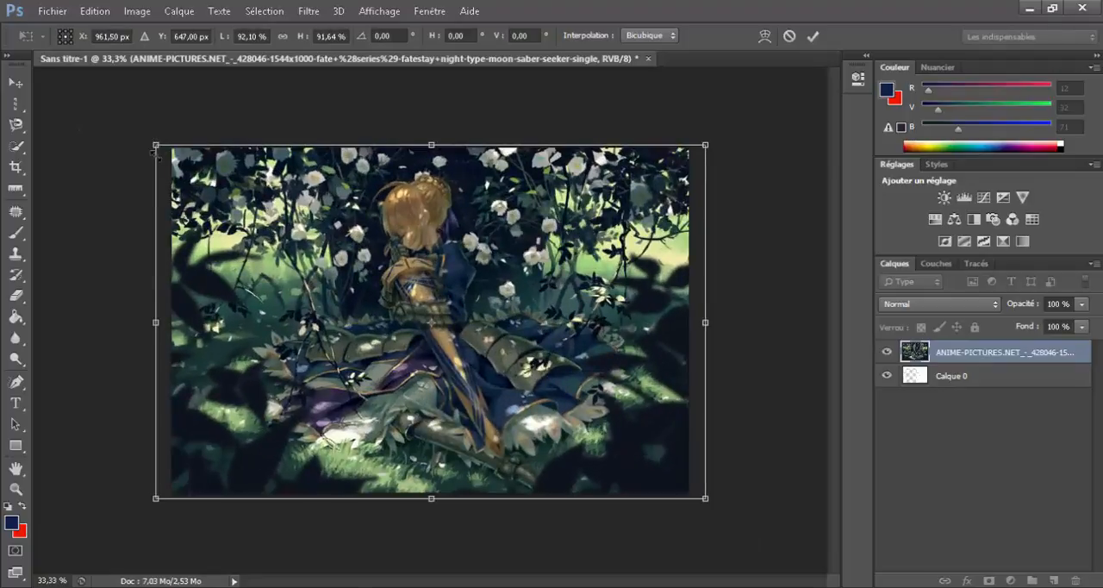
mouse_move(155, 150)
left_mouse_down()
mouse_move(174, 267)
mouse_move(315, 266)
mouse_move(290, 270)
mouse_move(170, 159)
mouse_move(173, 148)
left_mouse_up()
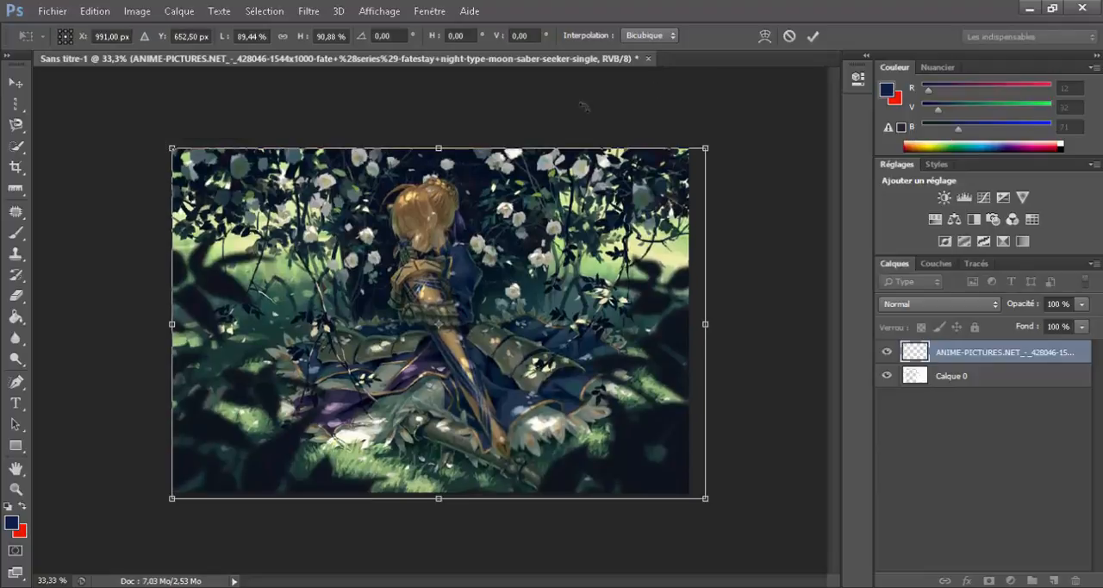
left_click(813, 35)
key("z")
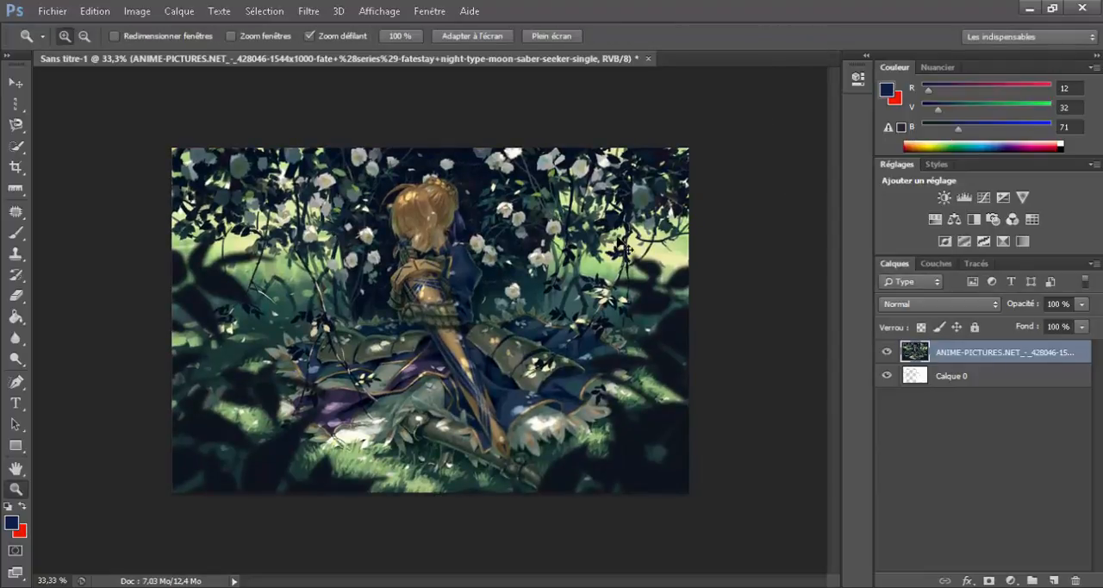
Step: Try the Rectangular Marquee tool by drawing and clearing three selections of different sizes over the figure
left_click(14, 107)
left_click(95, 100)
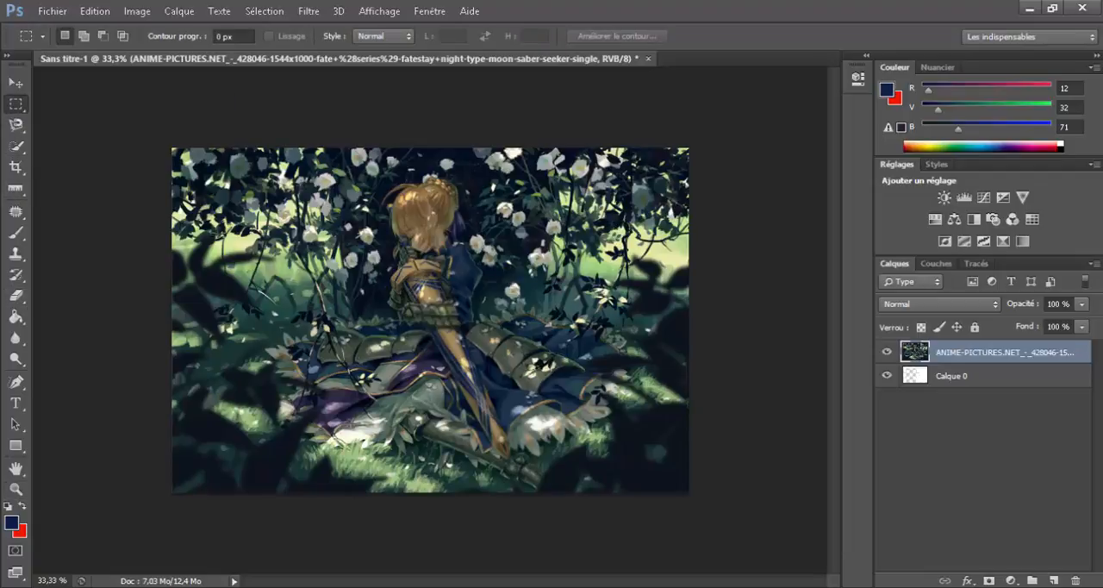
left_click_drag(247, 233, 480, 378)
left_click(480, 381)
left_click_drag(217, 198, 694, 473)
left_click(684, 470)
left_click_drag(336, 248, 516, 393)
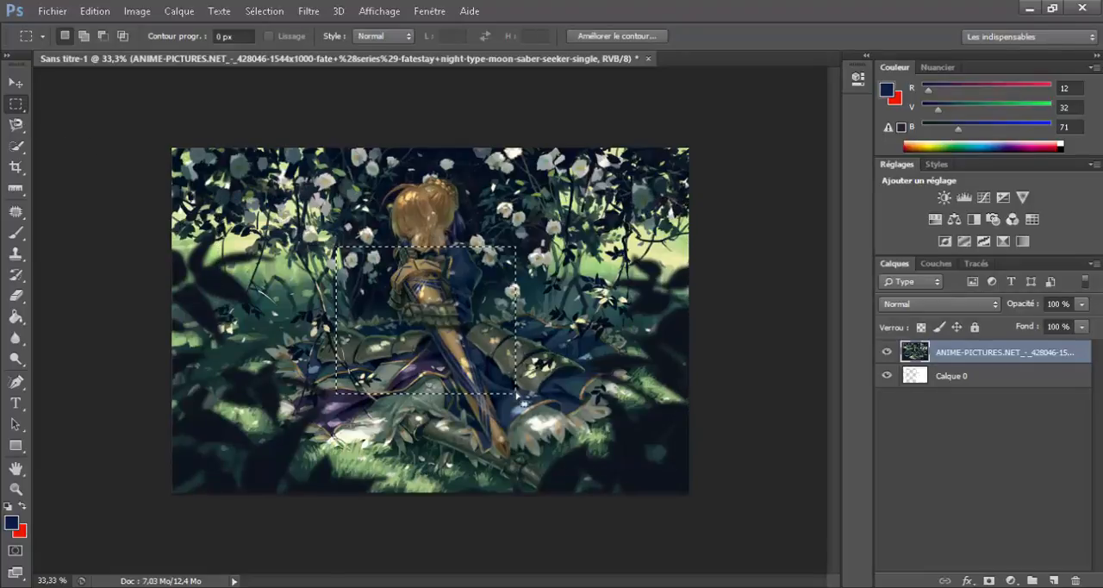
left_click(521, 398)
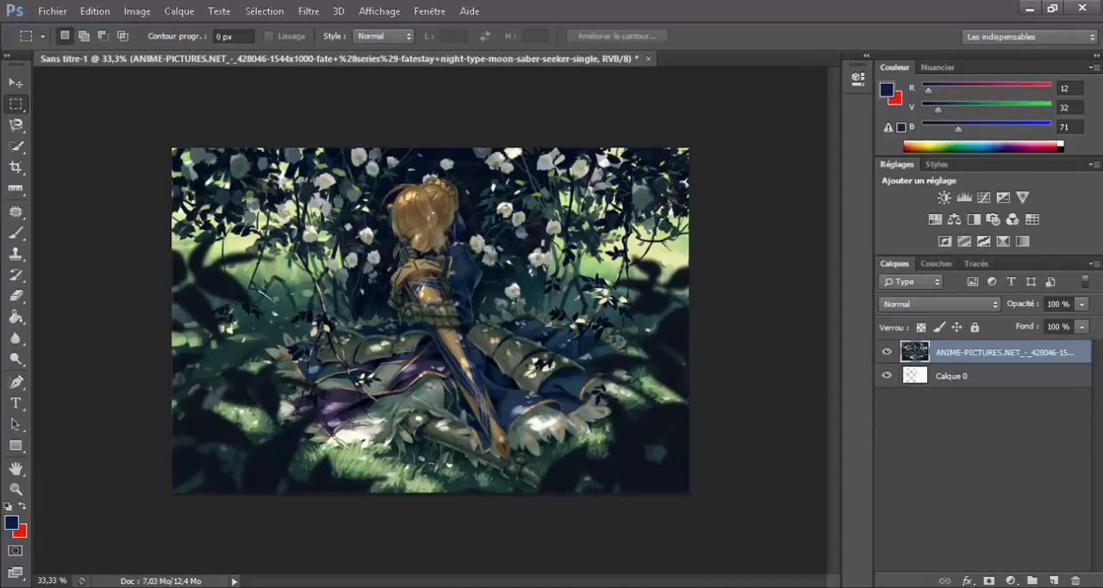
Step: Restore and clear the last marquee selection, and step back in the history to before the image layer was scaled
key("ctrl+z")
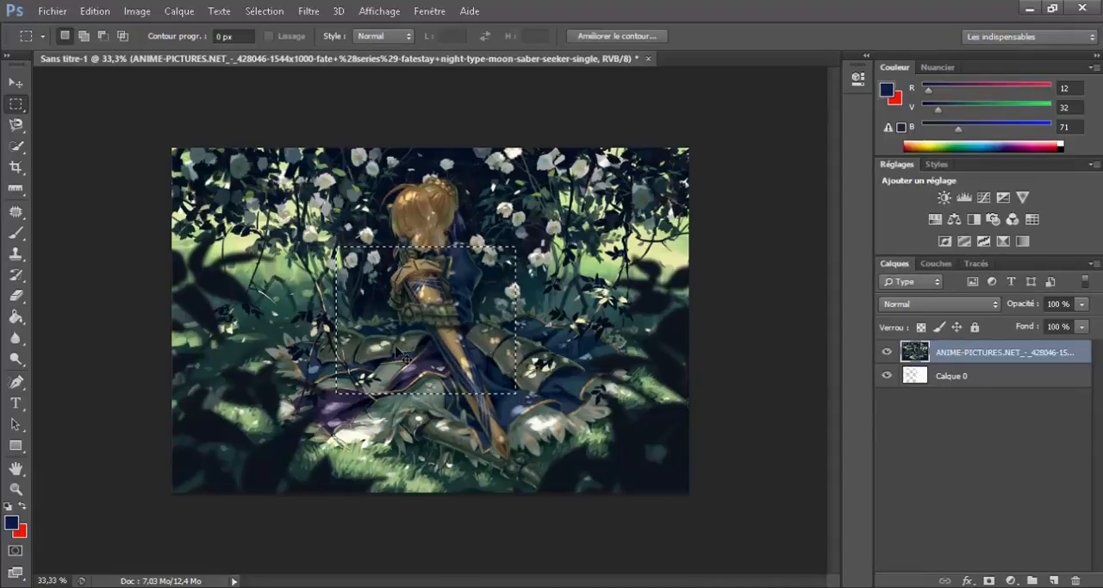
left_click(392, 369)
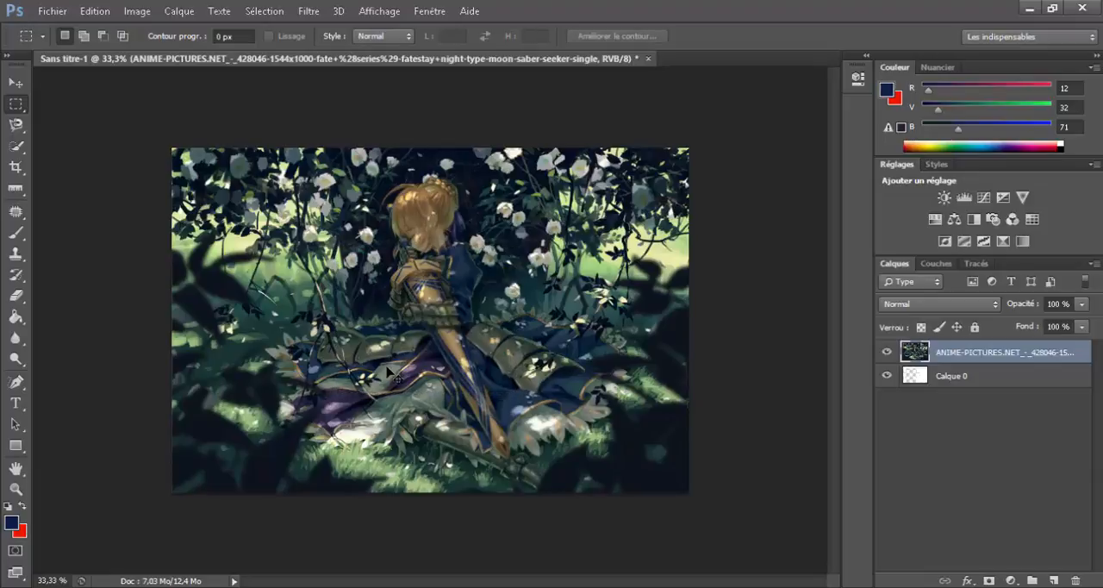
key("ctrl+z")
key("ctrl+d")
key("ctrl+a")
key("ctrl+d")
key("ctrl+a")
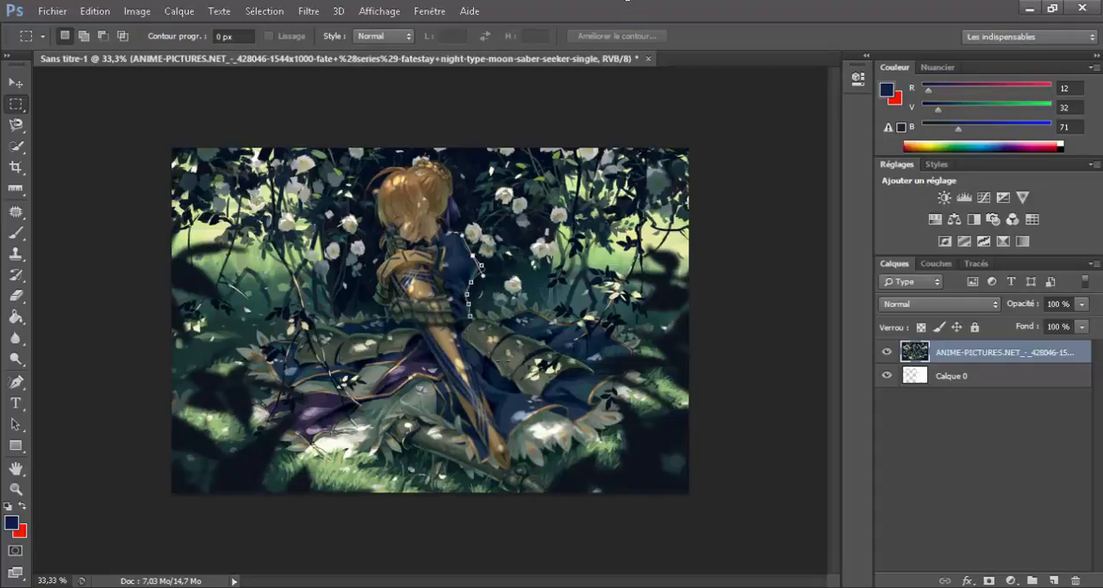
key("ctrl+alt+z")
Step: Delete two square marquee areas from the image layer, beside and below the figure's arm, and clear the remaining selection
left_click_drag(243, 272, 345, 374)
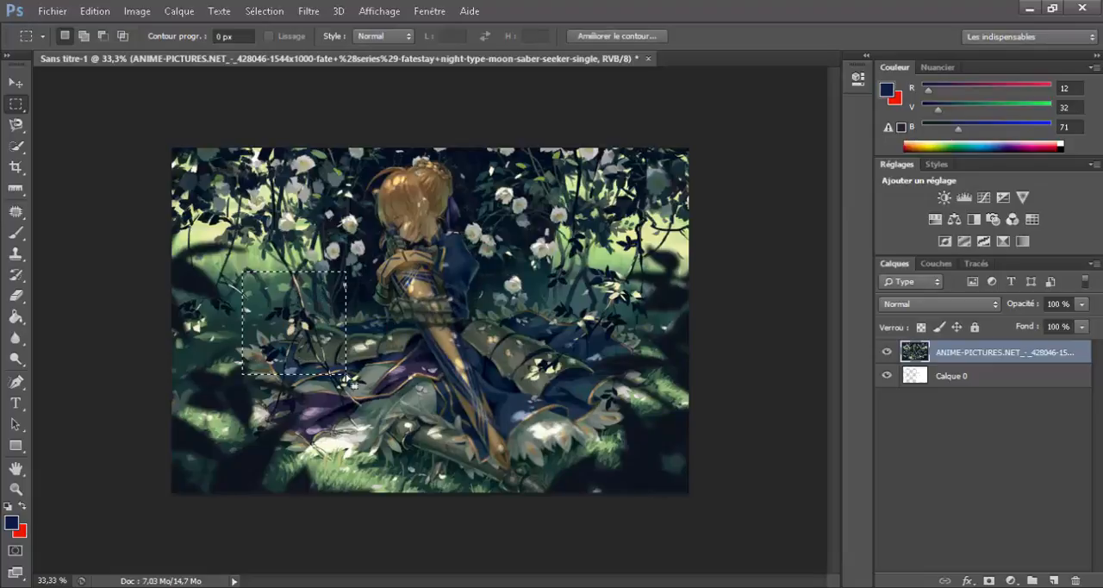
key("Delete")
left_click_drag(343, 338, 551, 334)
key("Delete")
key("Return")
key("Return")
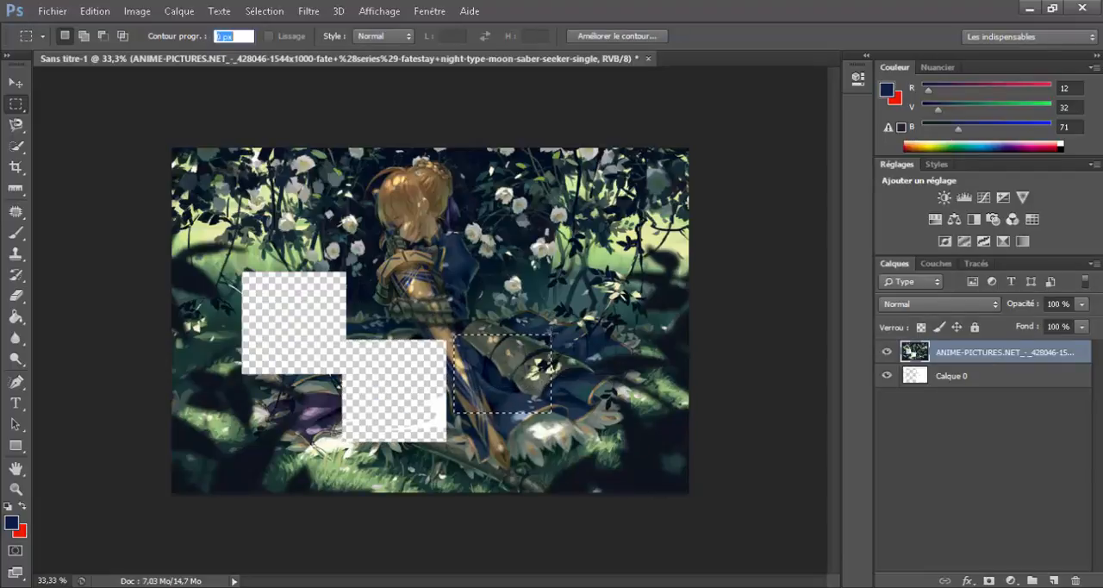
key("BackSpace")
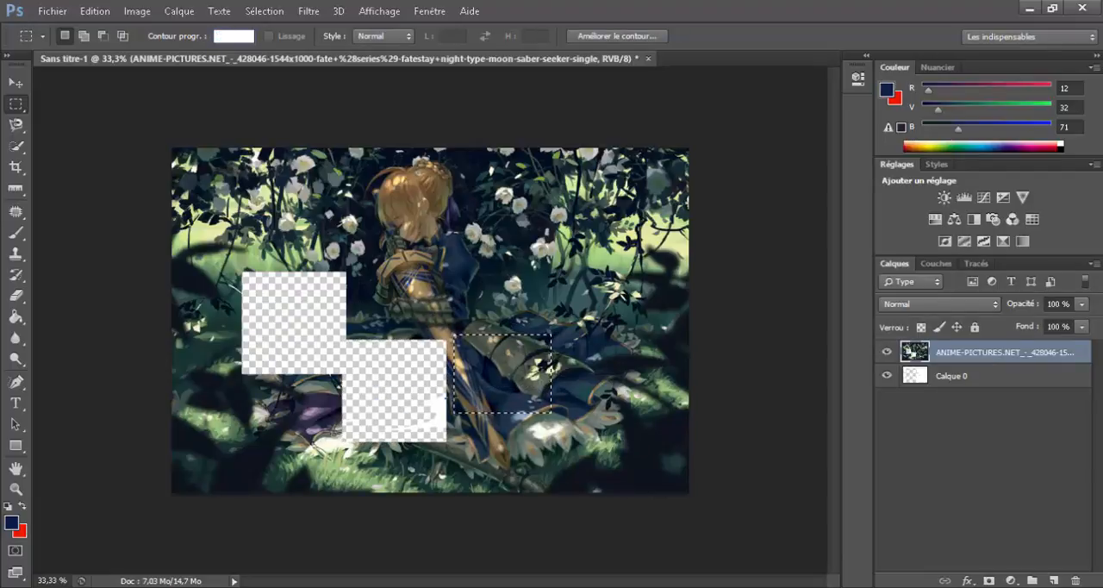
key("Return")
left_click(184, 312)
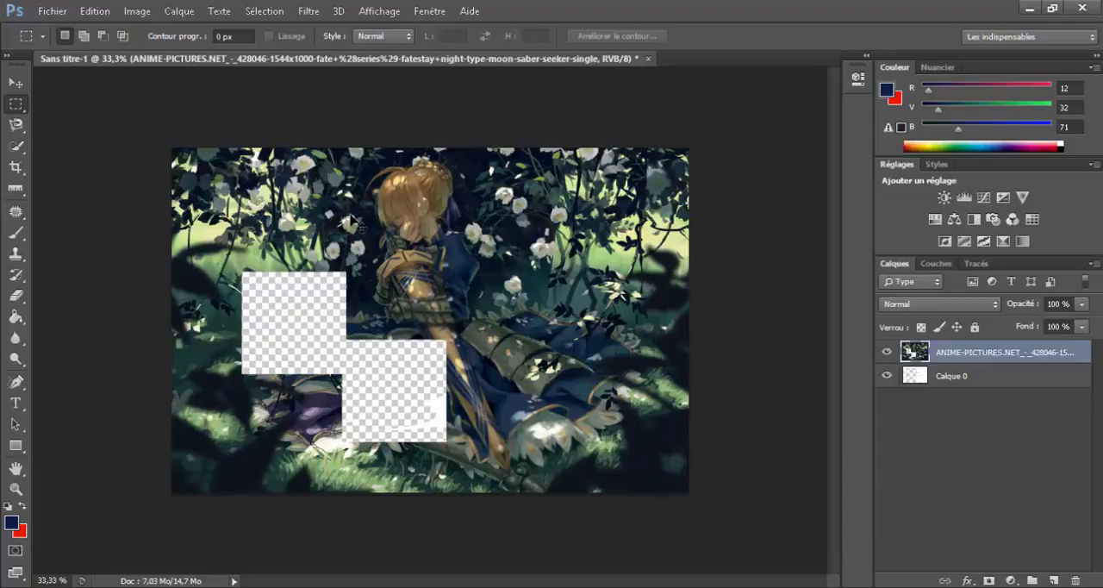
Step: Undo both square deletions on the image layer and clear the selection
key("ctrl+alt+z")
key("ctrl+alt+z")
key("ctrl+alt+z")
key("ctrl+alt+z")
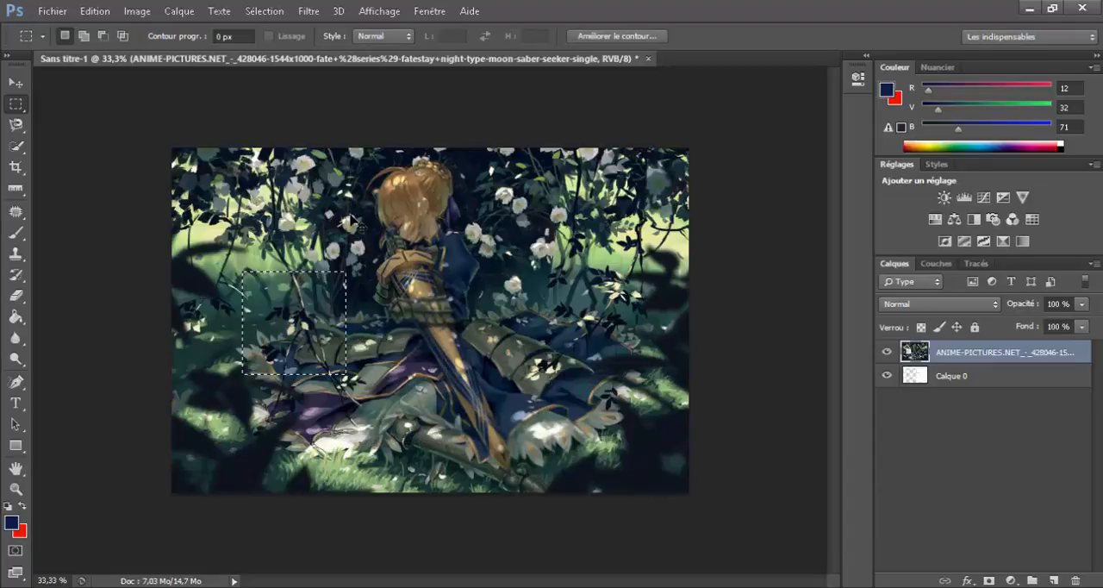
left_click(143, 282)
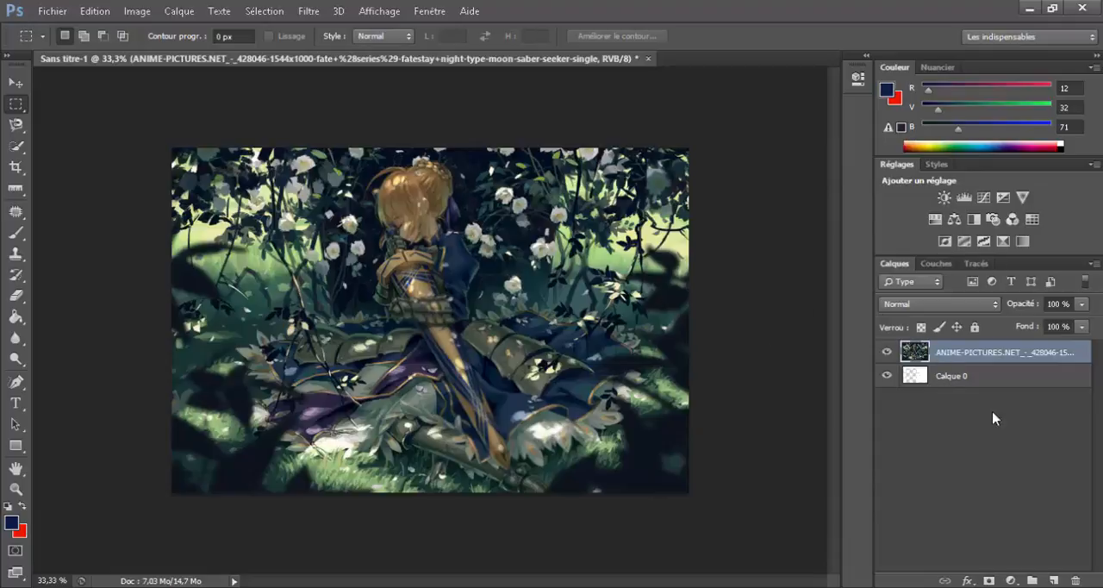
Step: Move Calque 0 above the image layer in the layer order
left_click_drag(963, 377, 973, 407)
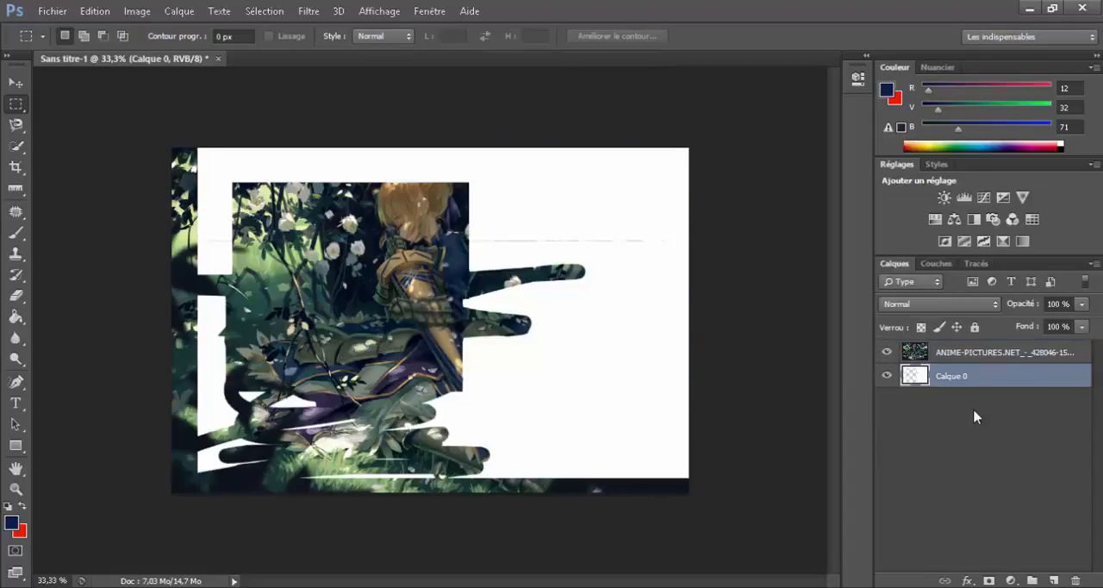
left_click(944, 355)
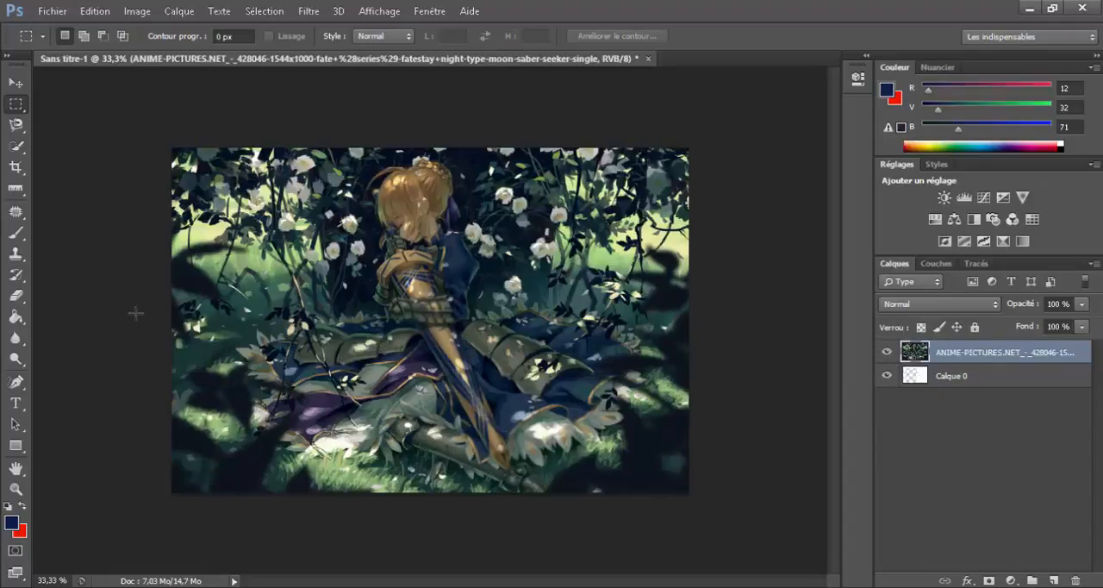
left_click(953, 385)
mouse_move(958, 377)
left_mouse_down()
mouse_move(951, 349)
mouse_move(947, 358)
left_mouse_up()
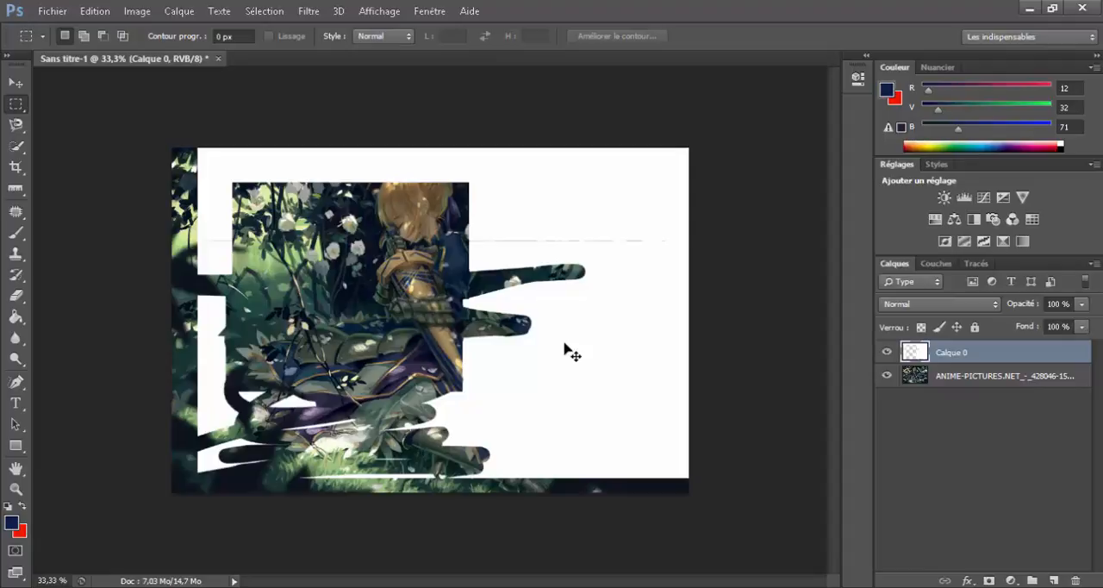
Step: Shift Calque 0's white content left and slightly down, and nudge the image layer slightly upward
left_click_drag(591, 351, 498, 369)
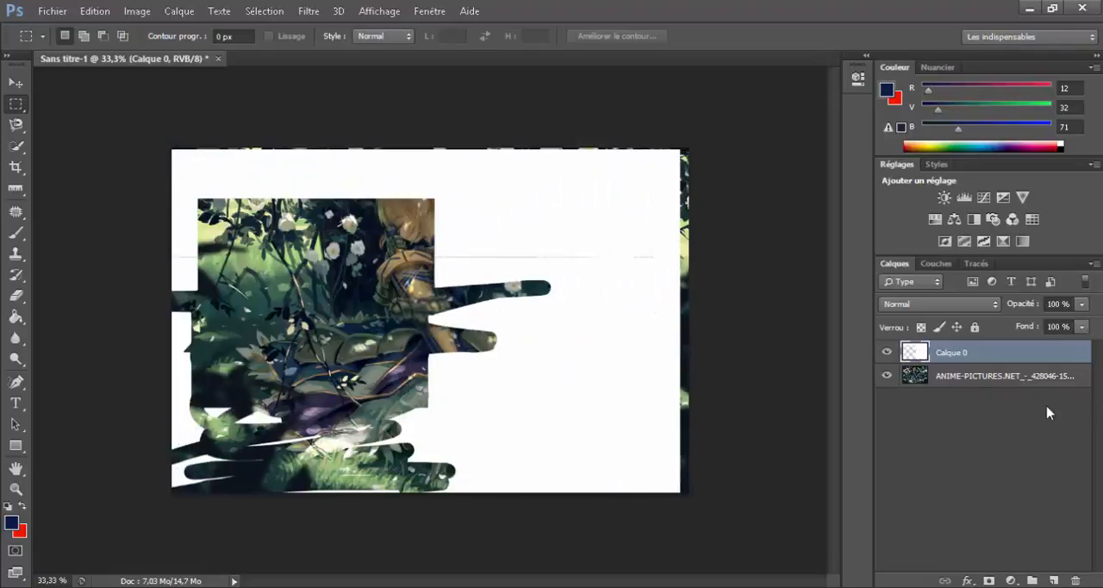
left_click(1008, 383)
mouse_move(330, 319)
left_mouse_down()
mouse_move(246, 317)
mouse_move(328, 309)
left_mouse_up()
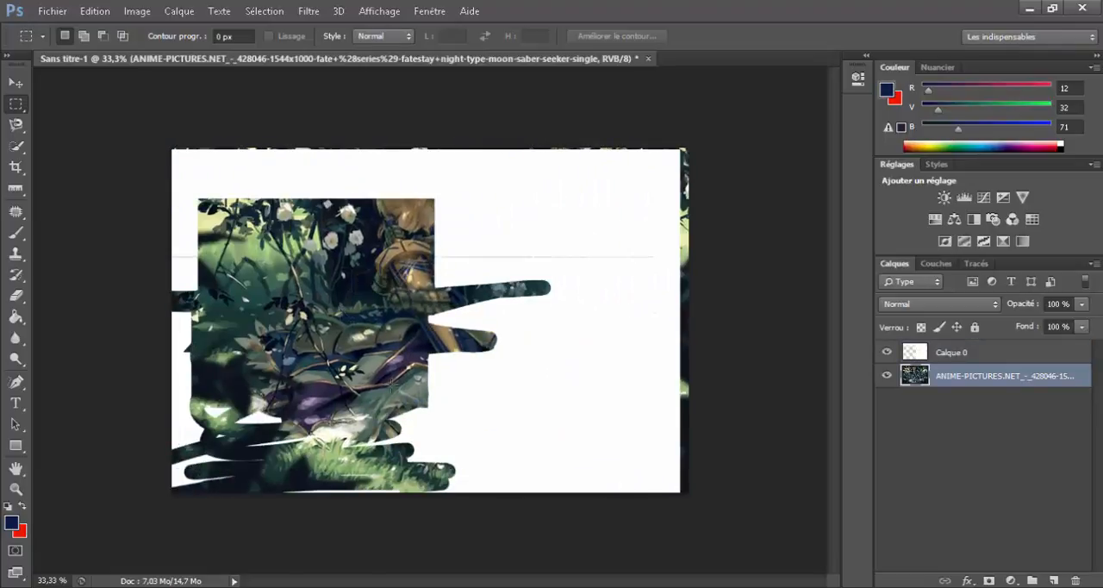
Step: Erase looping strokes through Calque 0's white area with the 54 px Eraser, and place that layer beneath the image layer
left_click(977, 355)
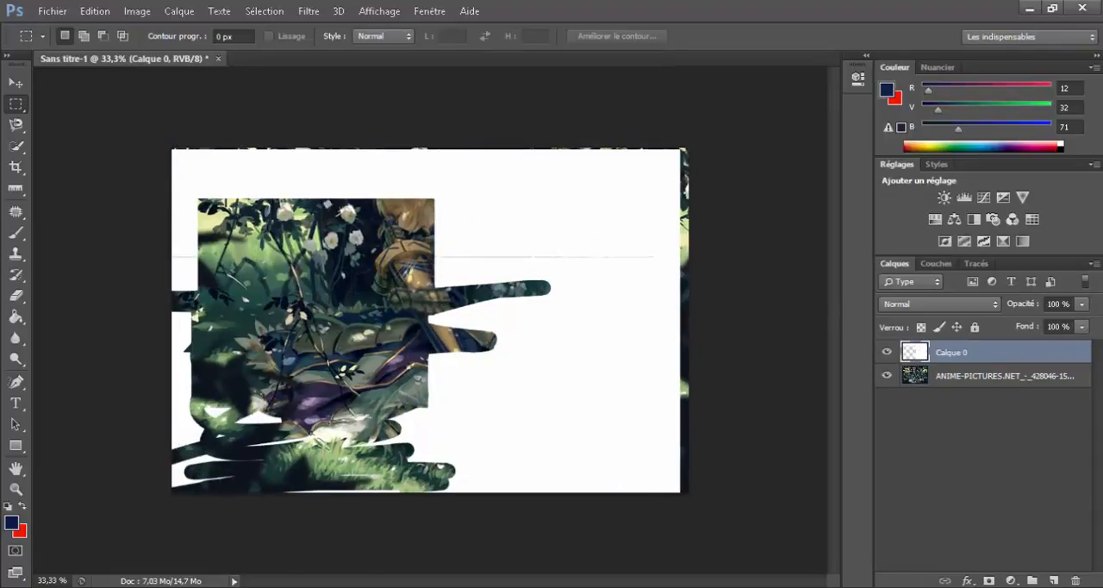
left_click(16, 294)
mouse_move(440, 272)
left_mouse_down()
mouse_move(621, 196)
mouse_move(614, 310)
mouse_move(439, 346)
mouse_move(492, 460)
mouse_move(460, 299)
mouse_move(443, 340)
mouse_move(474, 344)
mouse_move(446, 383)
mouse_move(554, 428)
mouse_move(589, 516)
mouse_move(588, 312)
left_mouse_up()
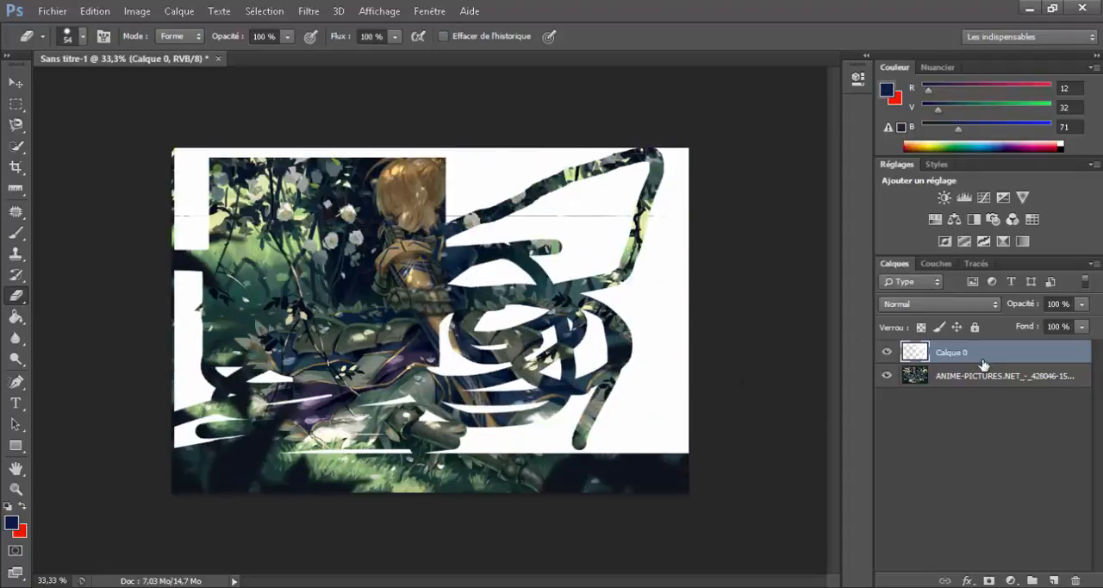
left_click_drag(983, 364, 976, 432)
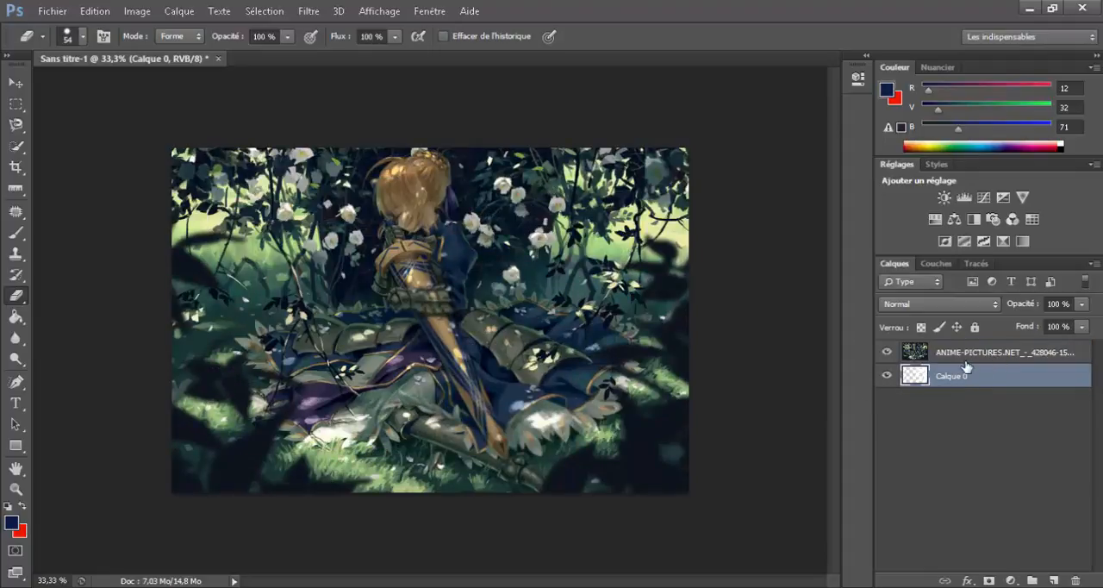
Step: Try a Contour style on the image layer with position Intérieur and a size of 10 px
double_click(1057, 354)
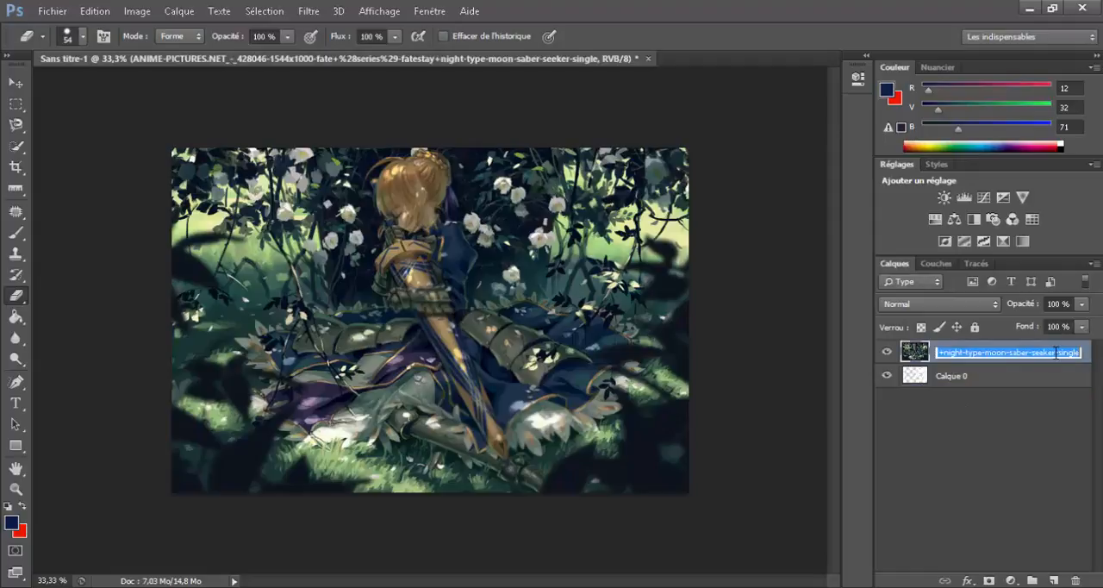
key("Return")
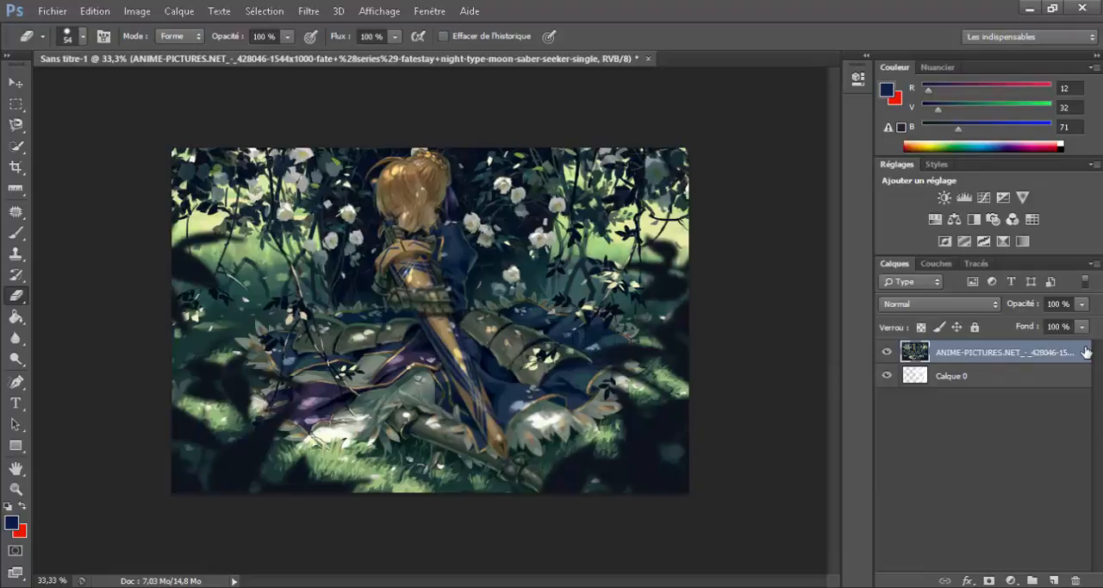
double_click(1085, 351)
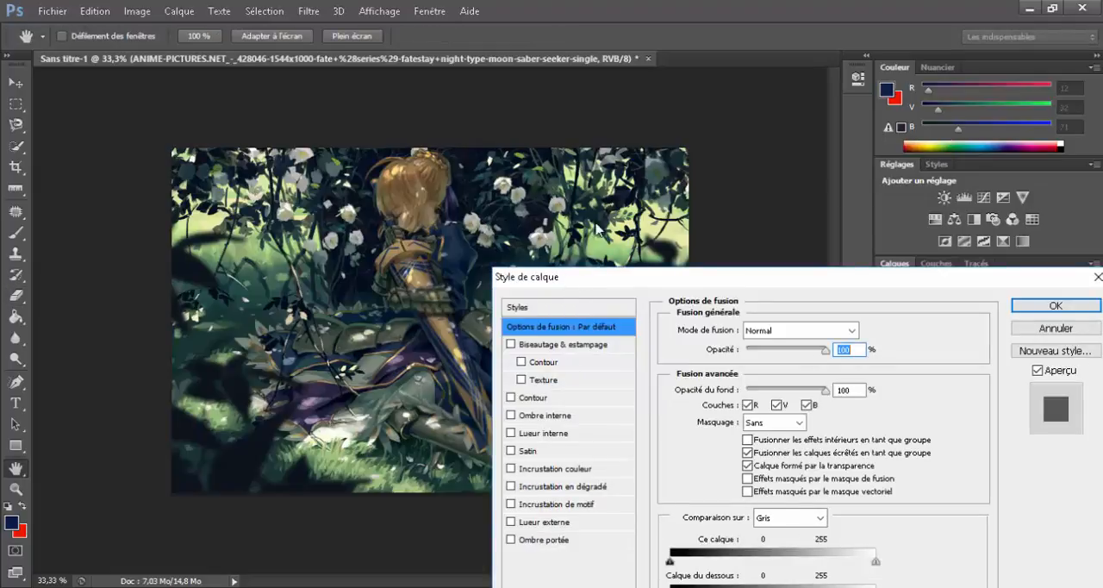
left_click_drag(566, 279, 779, 111)
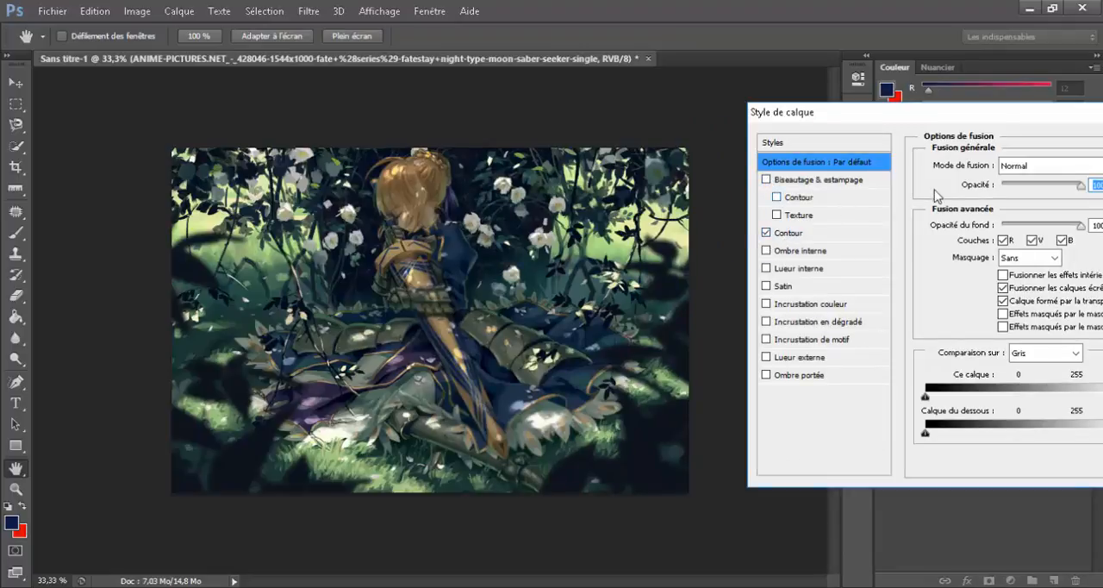
left_click(842, 233)
left_click_drag(841, 113, 753, 111)
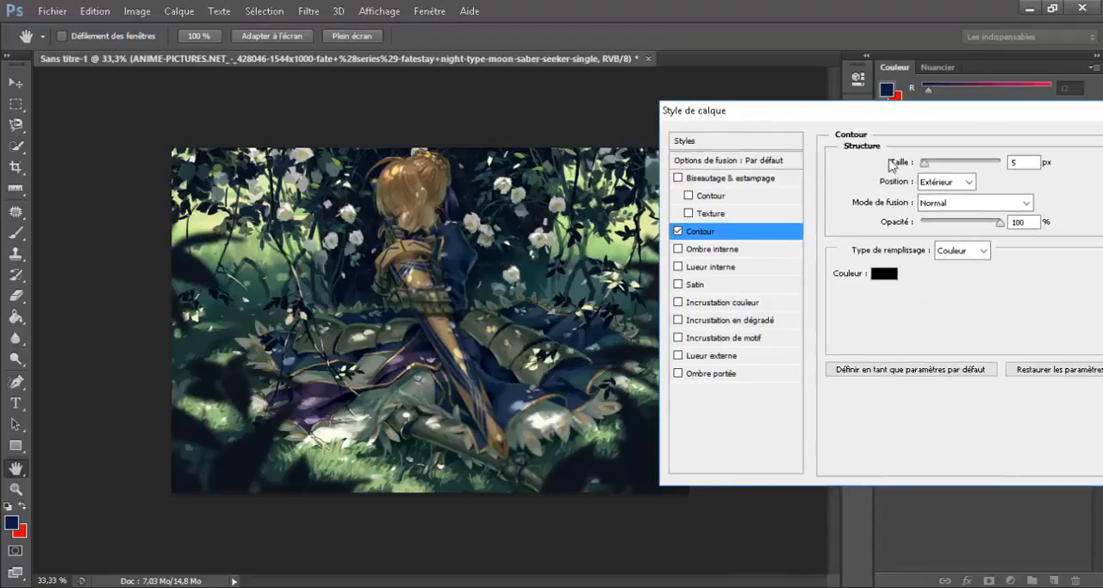
left_click(969, 182)
left_click(939, 212)
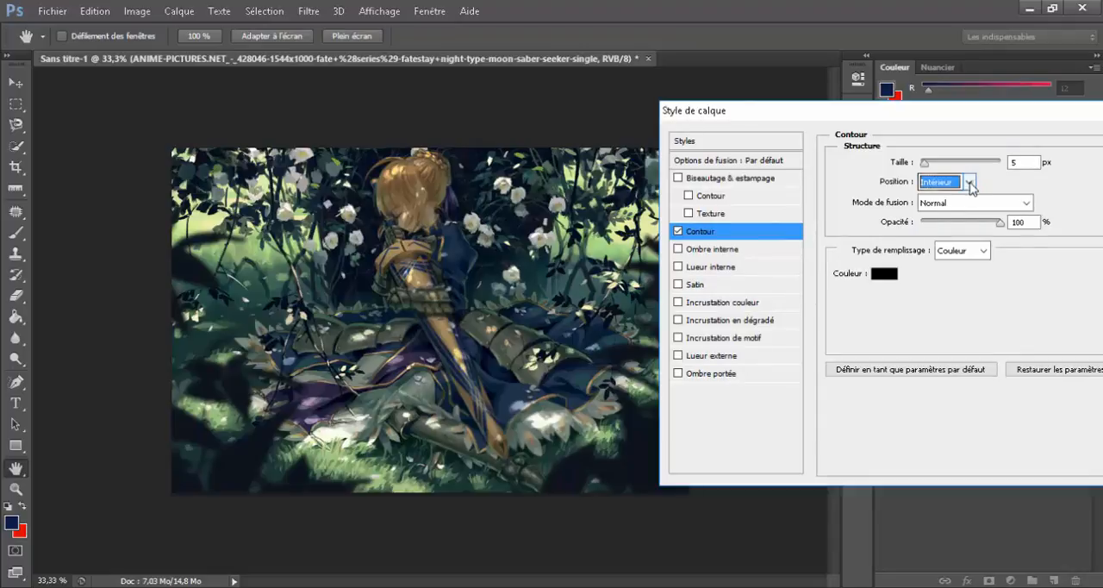
left_click(924, 163)
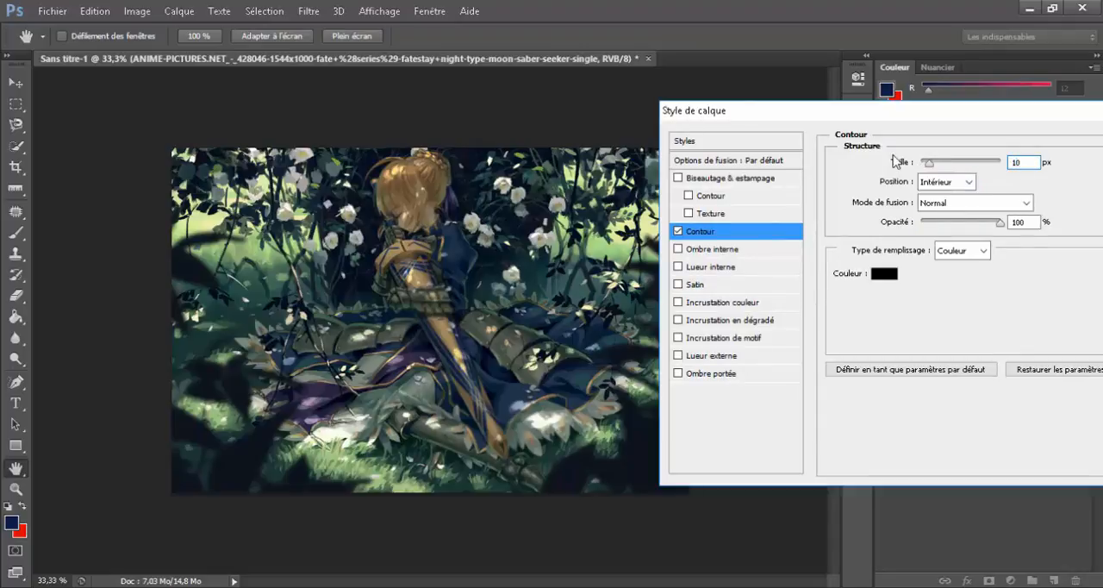
type("10")
Step: Try the Contour position Centre, disable Contour for the image layer, and close the layer style settings
left_click_drag(771, 110, 457, 307)
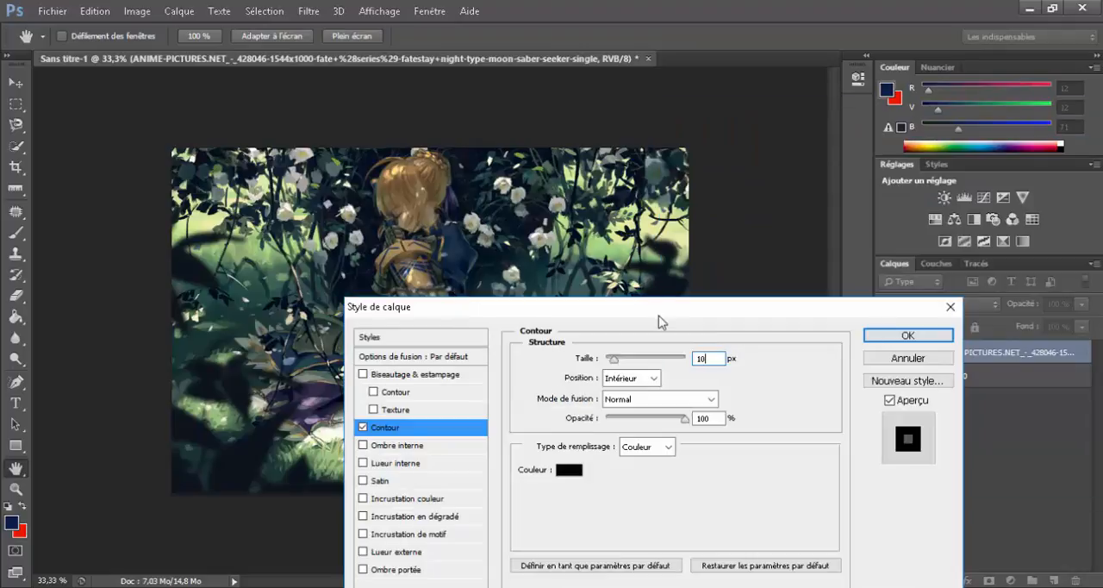
left_click_drag(661, 321, 932, 136)
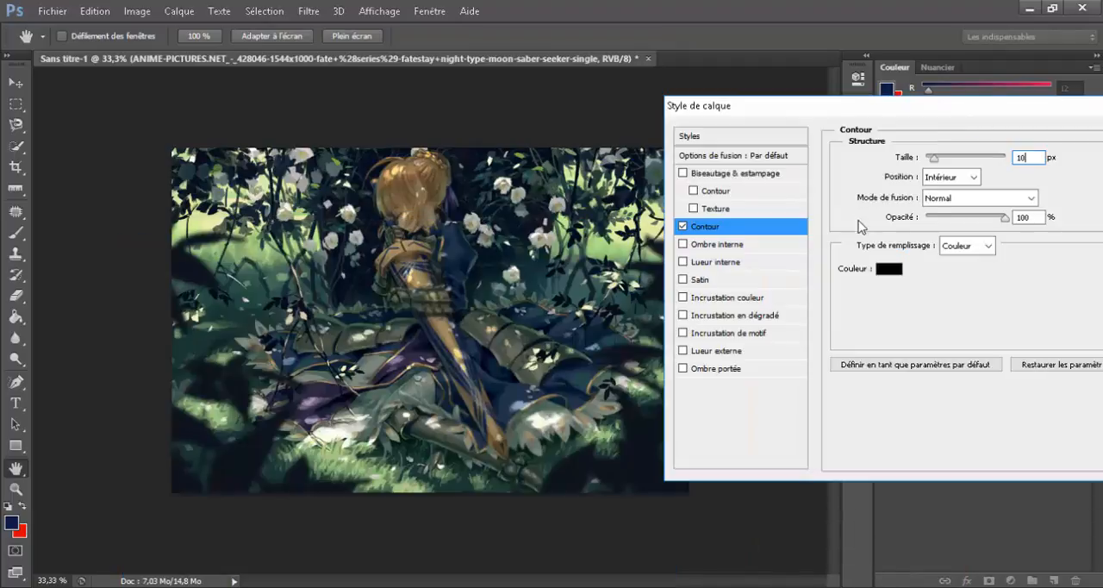
left_click(951, 177)
left_click(947, 219)
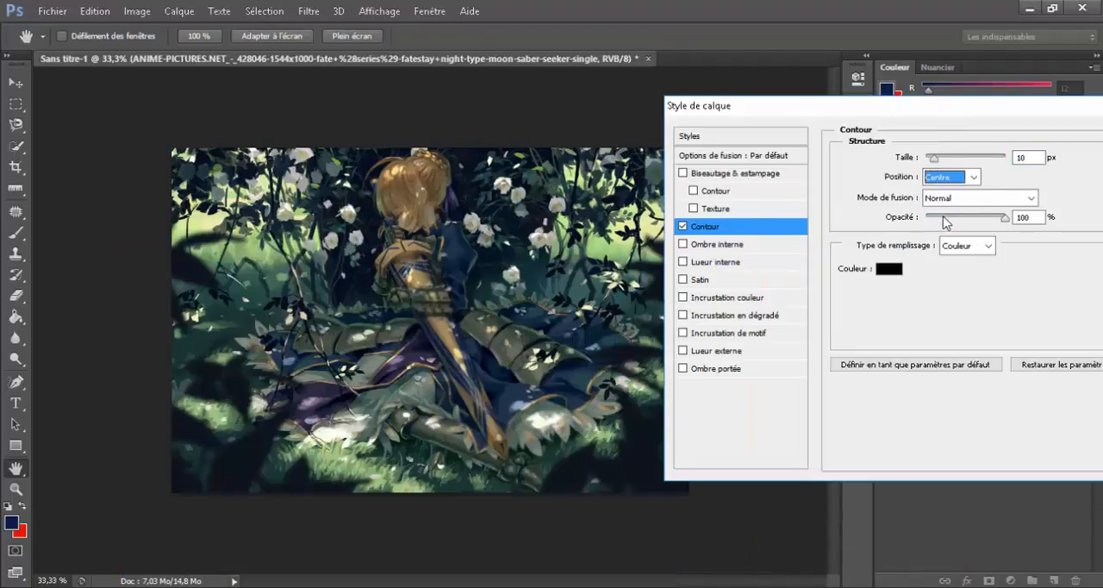
left_click(682, 227)
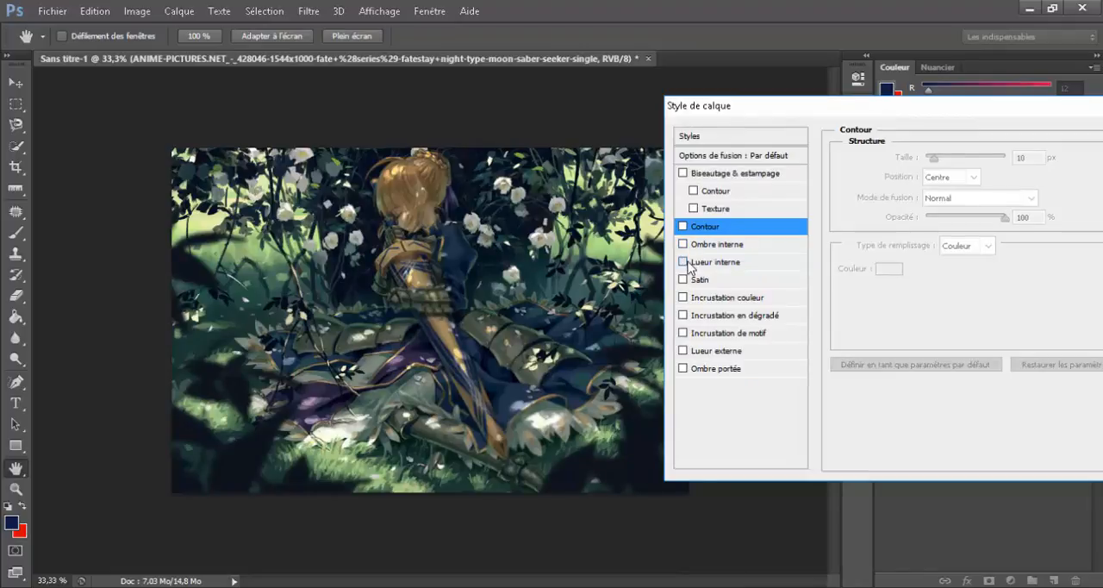
key("Return")
key("e")
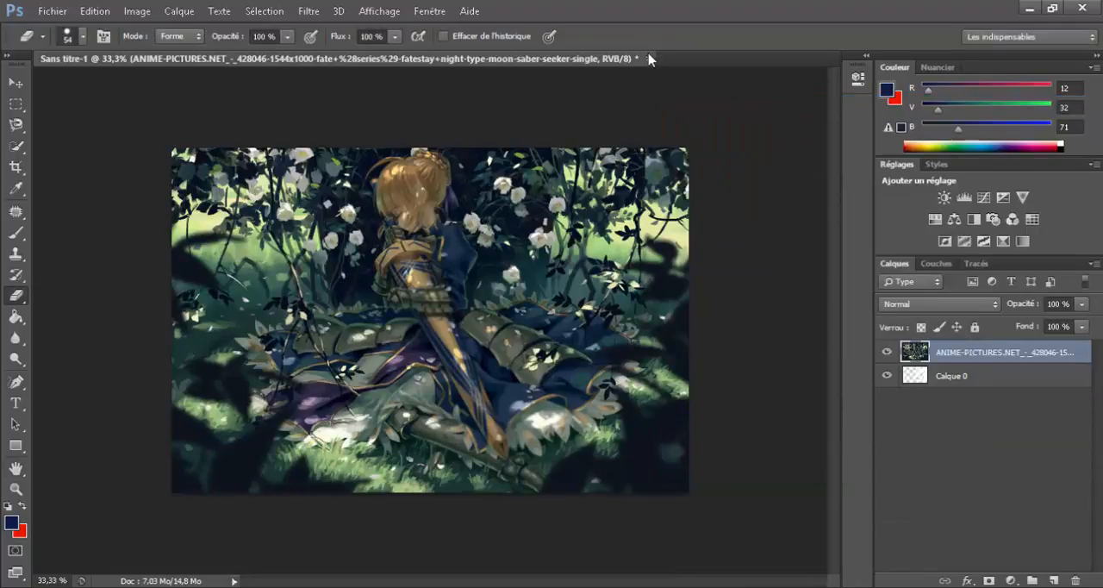
Step: Close the current document and open 1396308131559.jpg from the Images folder
left_click(649, 58)
left_click(575, 235)
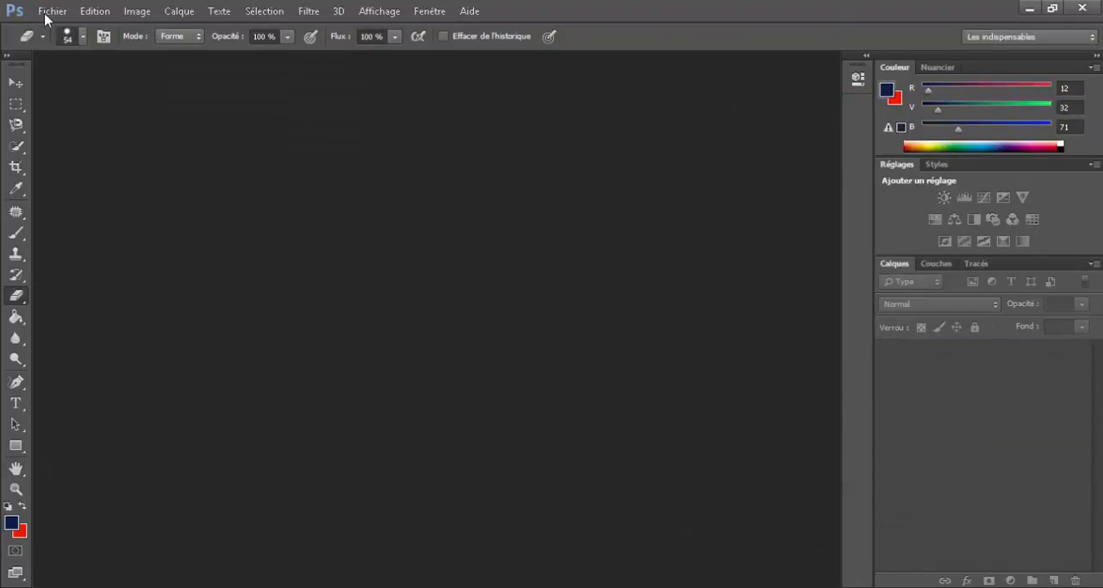
left_click(50, 11)
left_click(51, 41)
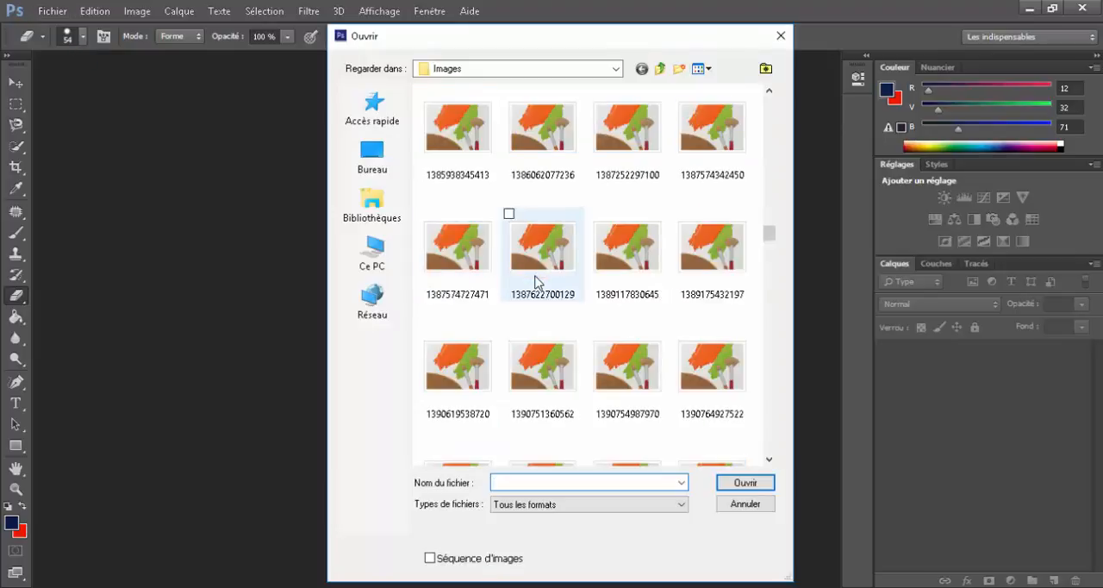
scroll(536, 282, "down", 5)
scroll(679, 320, "down", 5)
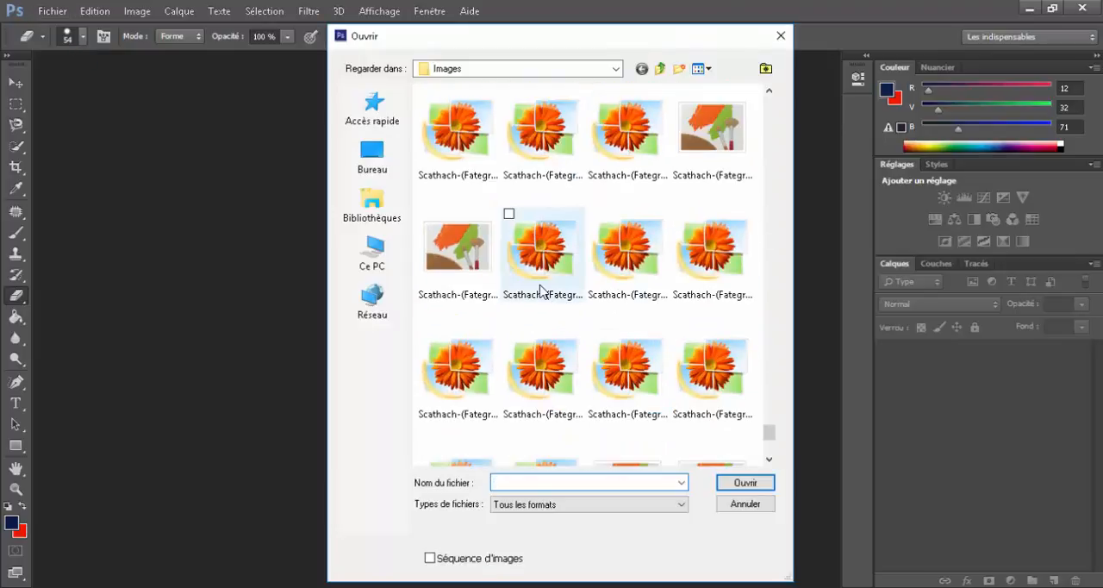
scroll(594, 288, "down", 3)
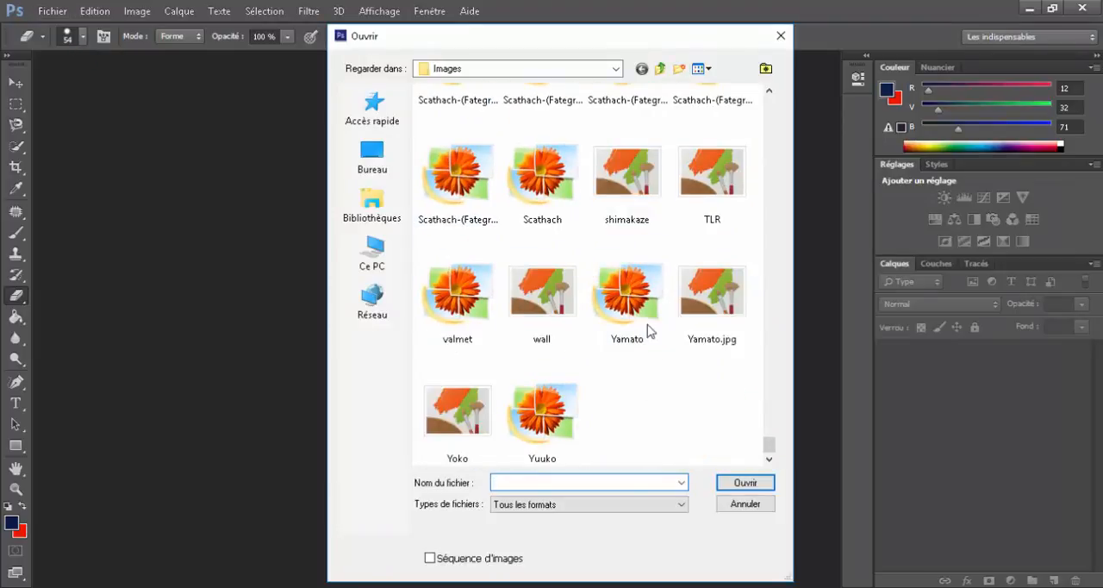
scroll(696, 361, "up", 10)
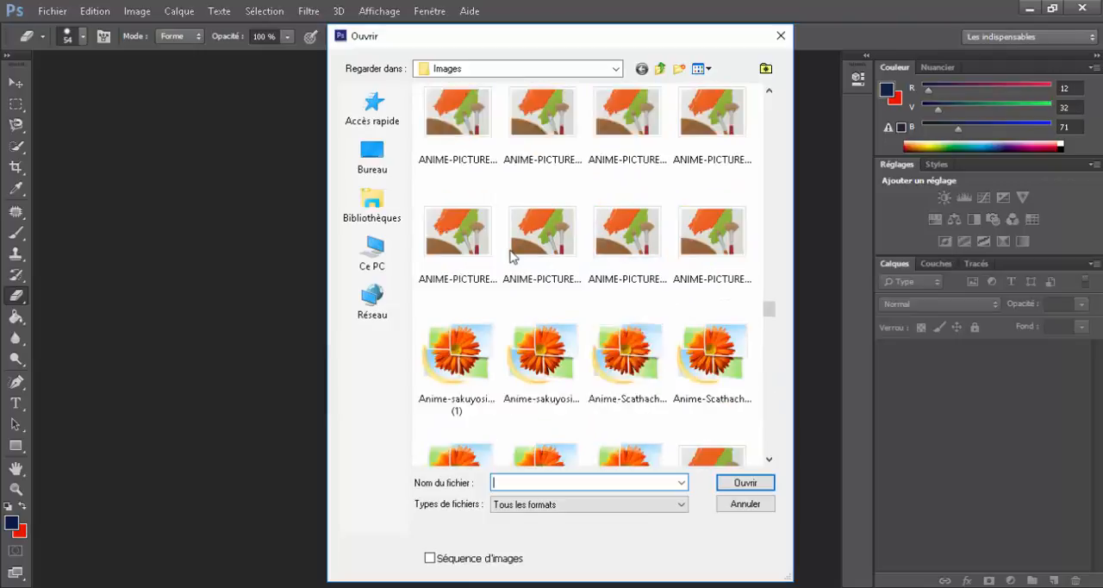
scroll(510, 256, "up", 2)
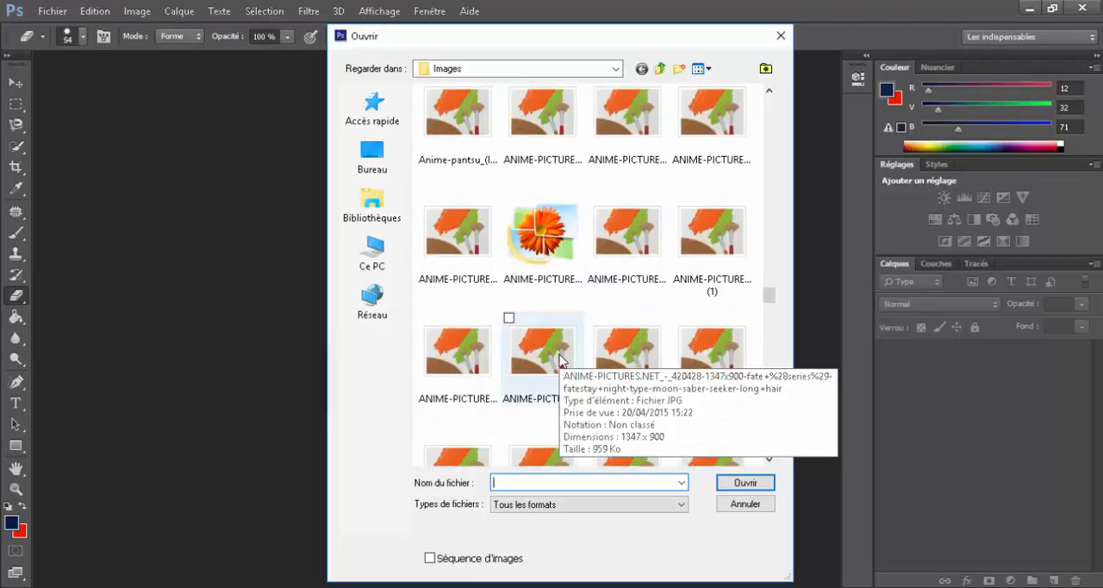
scroll(624, 244, "up", 3)
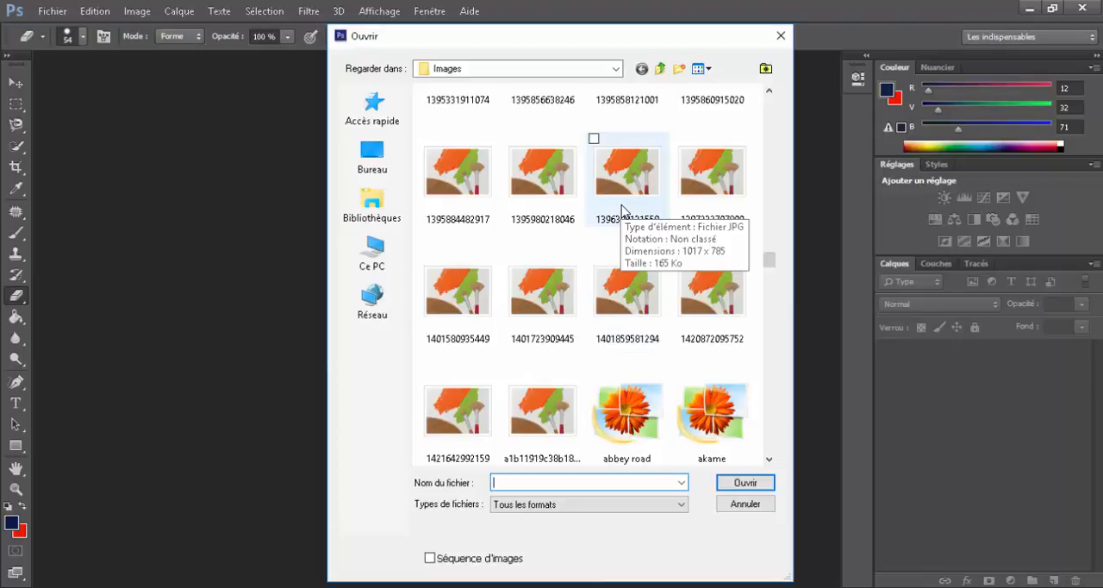
double_click(622, 209)
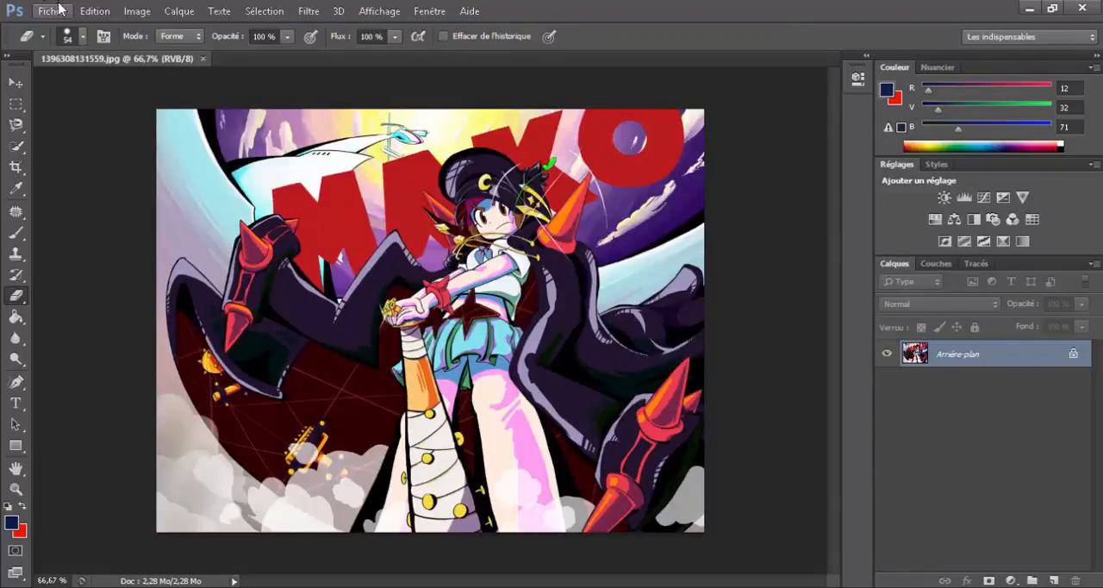
Step: Convert the locked background into the normal layer Calque 0 and give it a 4 px Contour with position Intérieur
double_click(1073, 362)
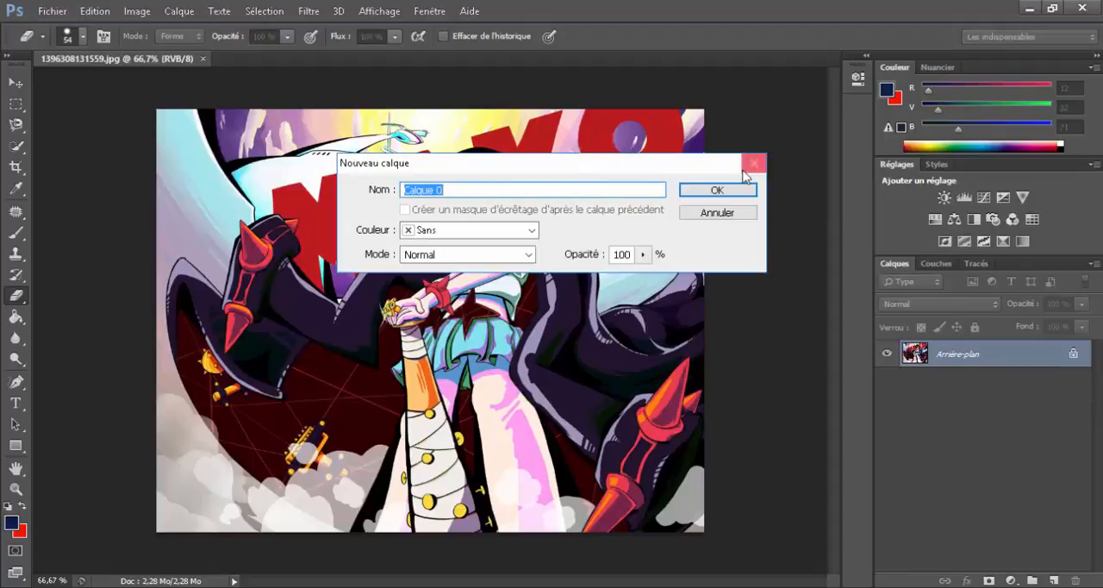
left_click(707, 187)
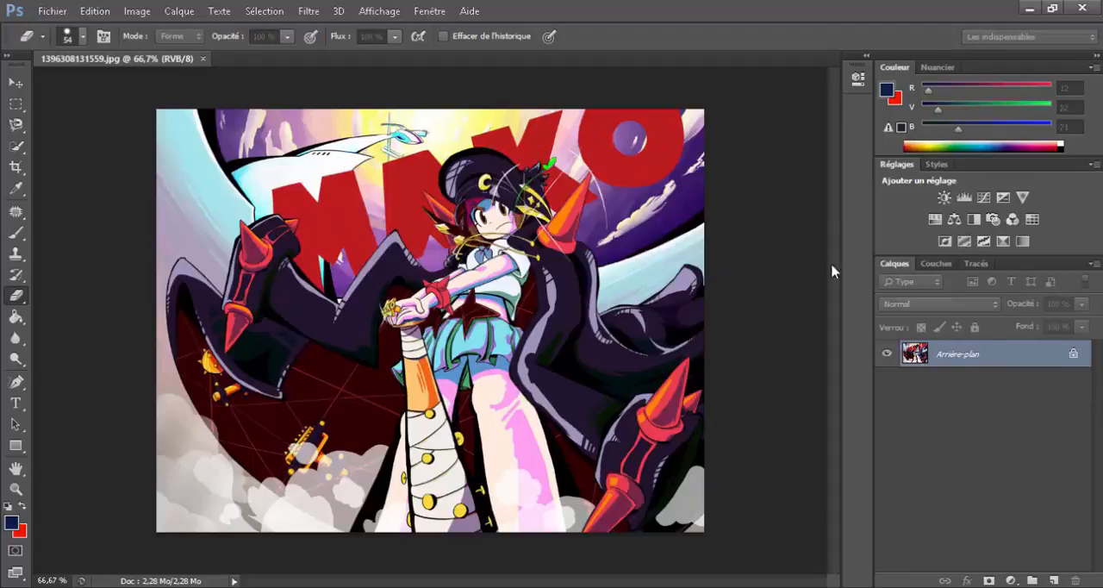
double_click(1017, 368)
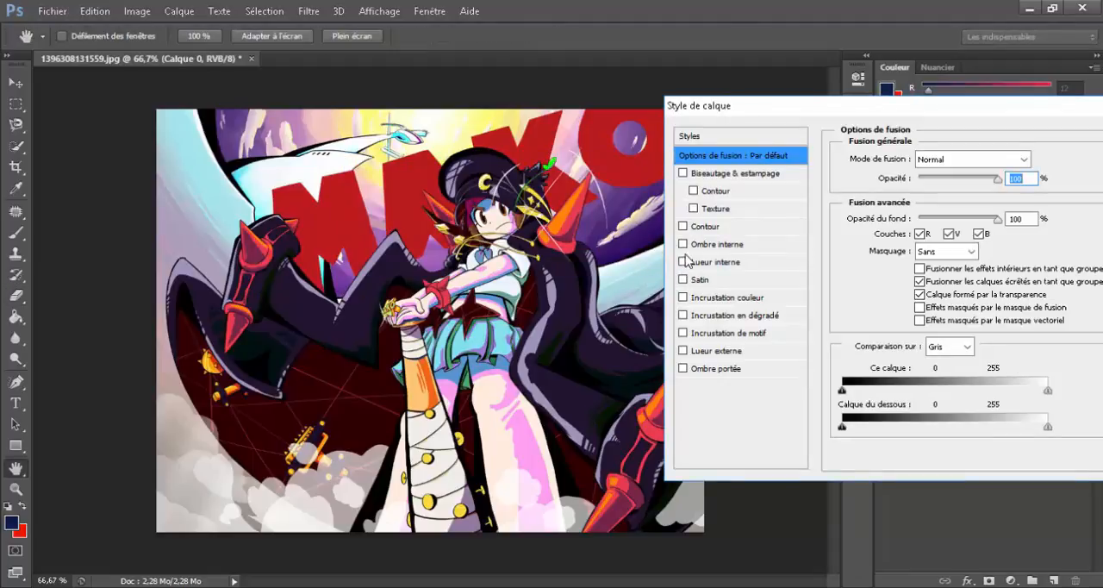
left_click(725, 226)
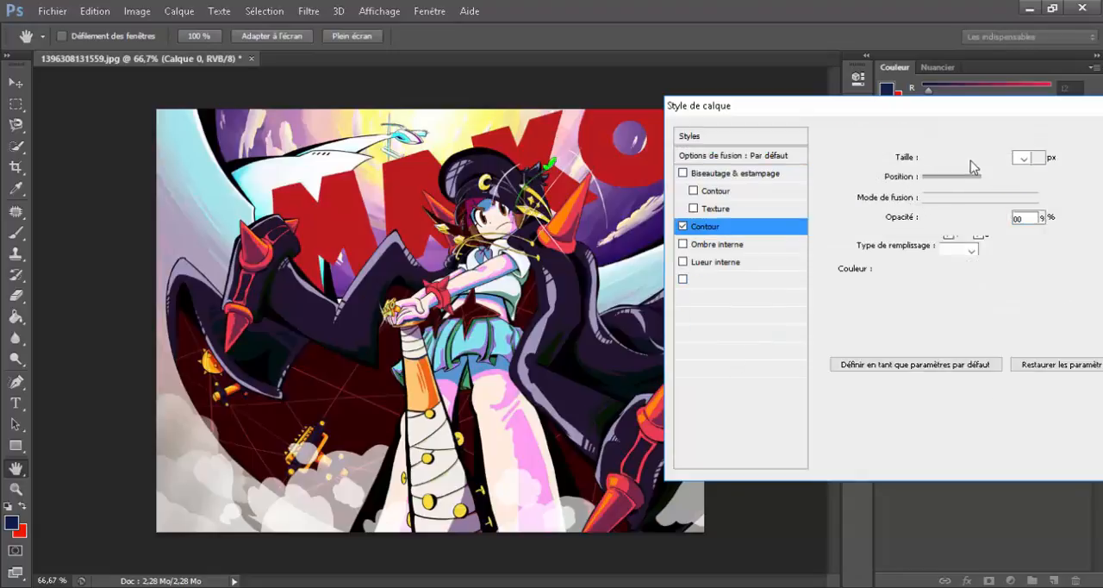
left_click(973, 157)
left_click(973, 177)
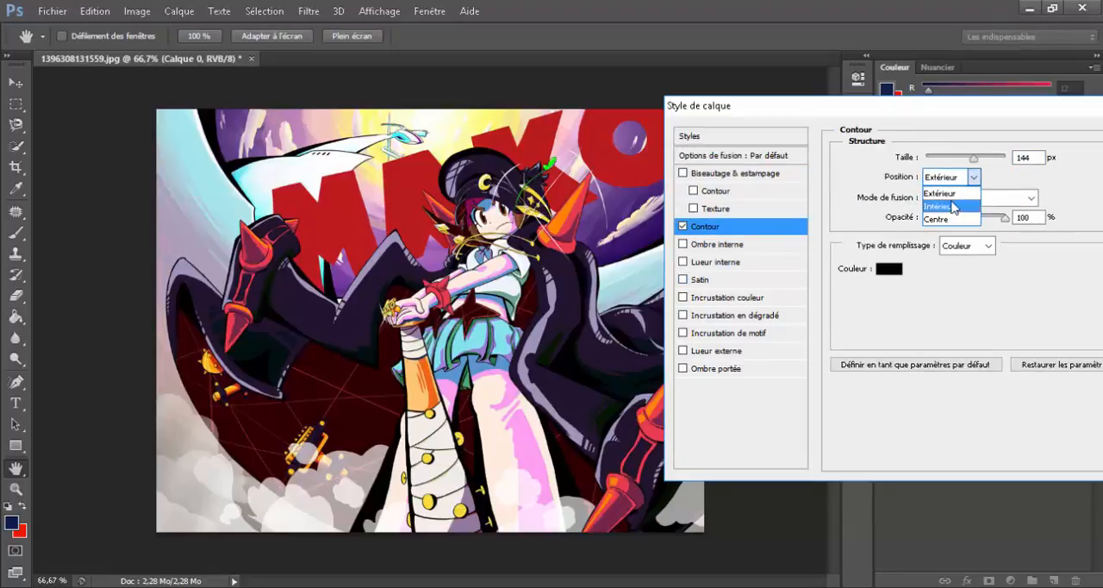
left_click(952, 206)
left_click_drag(972, 157, 929, 163)
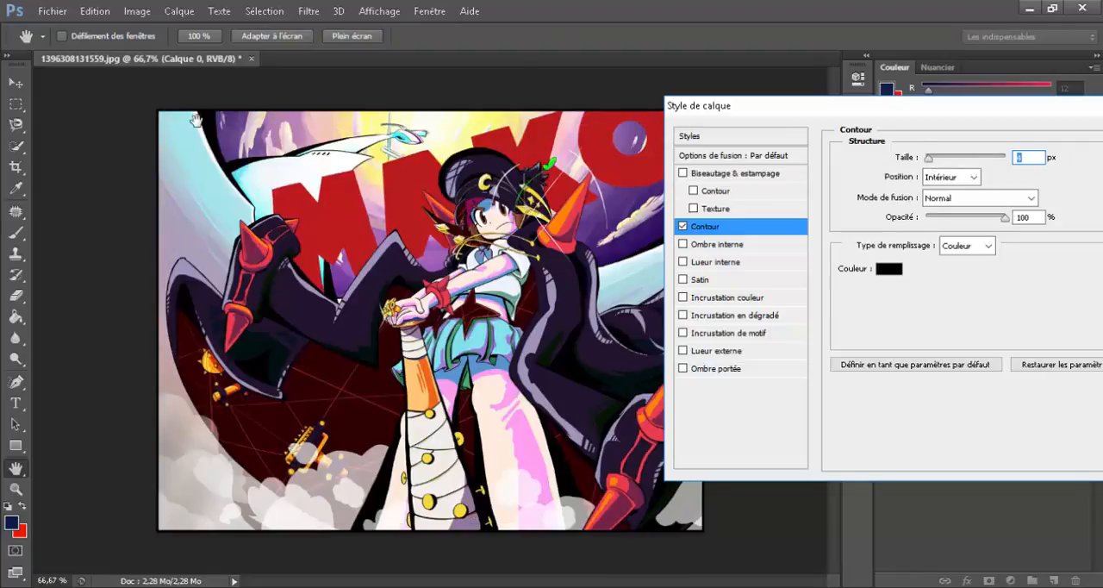
Step: Try several Contour colours and settle on the purple sampled from the image's sky, R 98, V 67, B 135
left_click(888, 270)
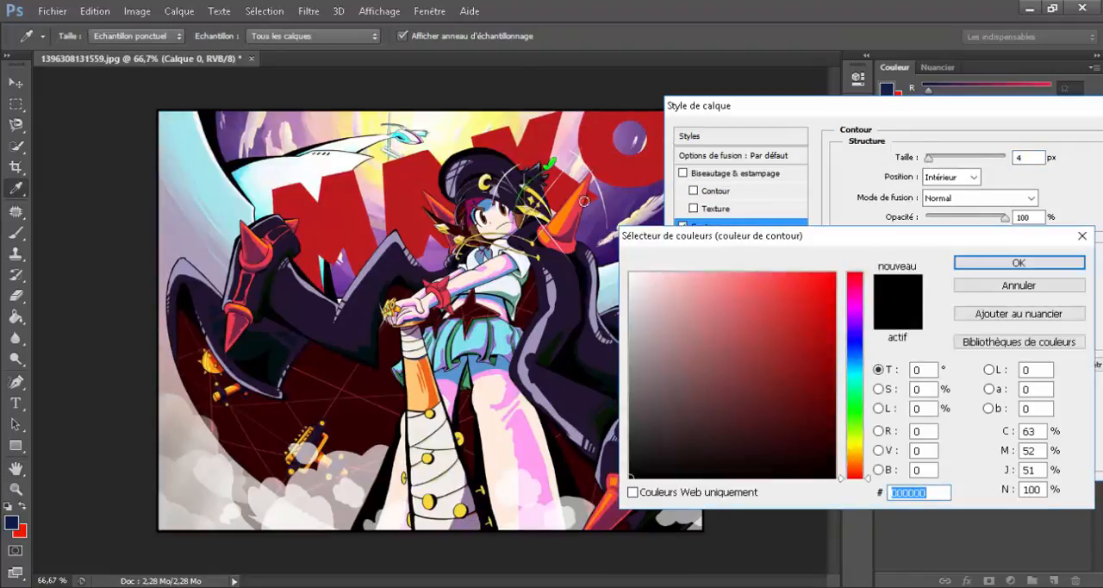
left_click(632, 274)
mouse_move(813, 312)
left_mouse_down()
mouse_move(872, 258)
mouse_move(871, 237)
left_mouse_up()
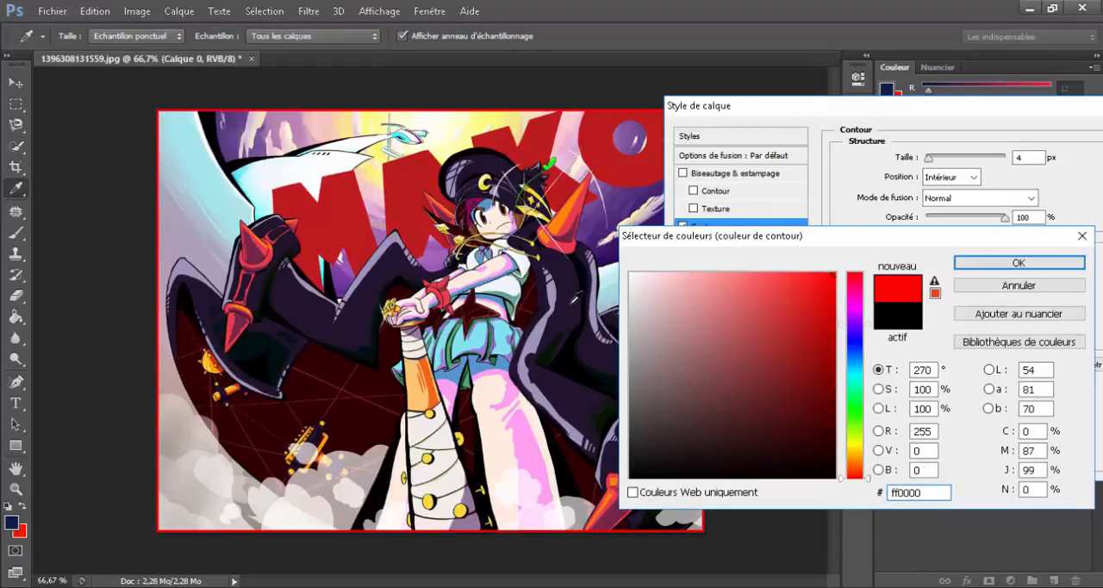
left_click(738, 441)
left_click(320, 396)
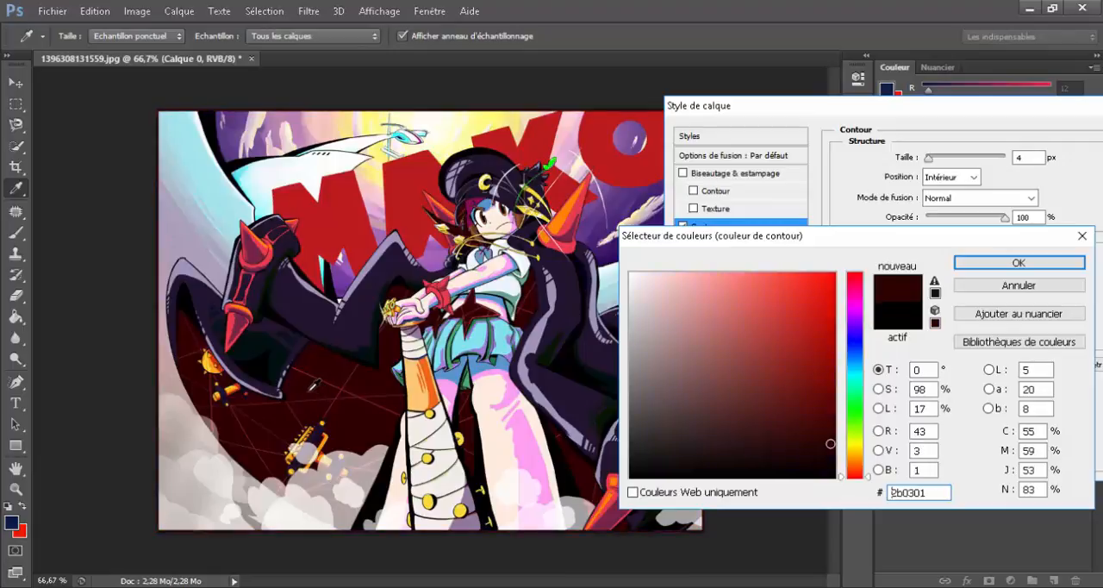
left_click(230, 330)
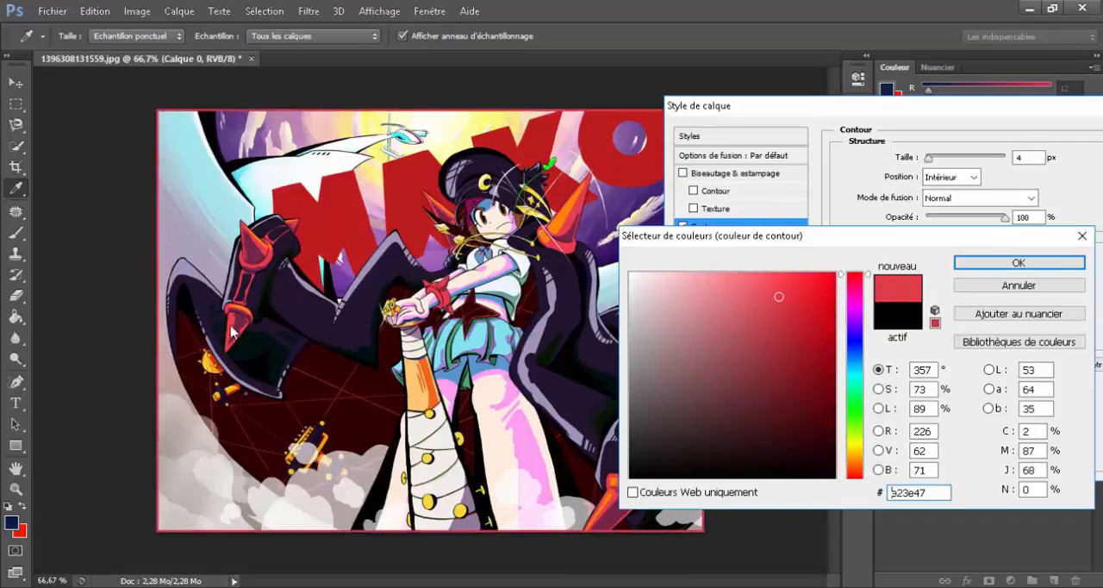
left_click(249, 248)
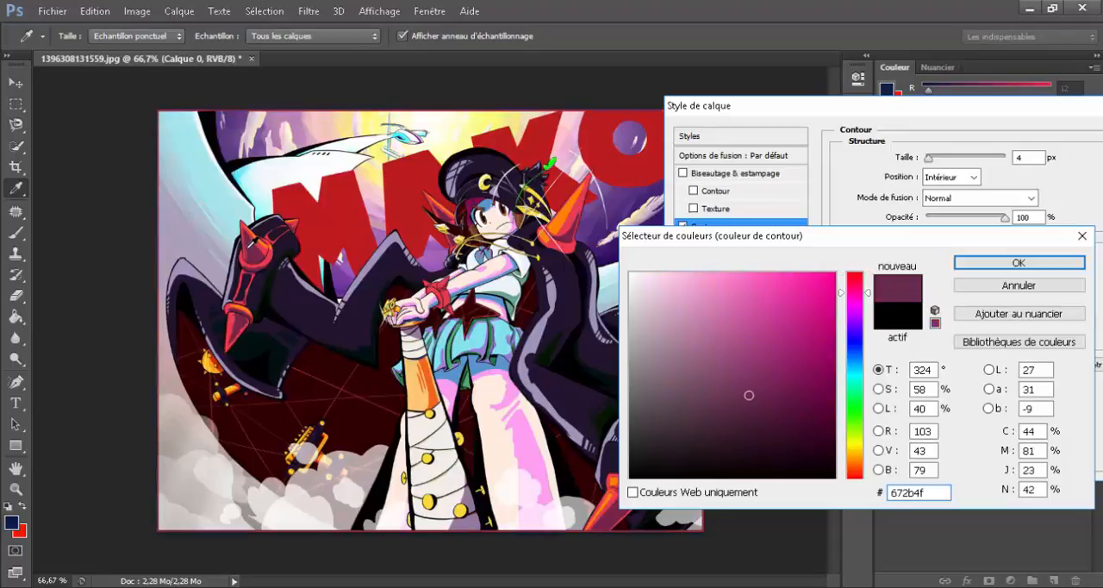
left_click(227, 220)
left_click(263, 154)
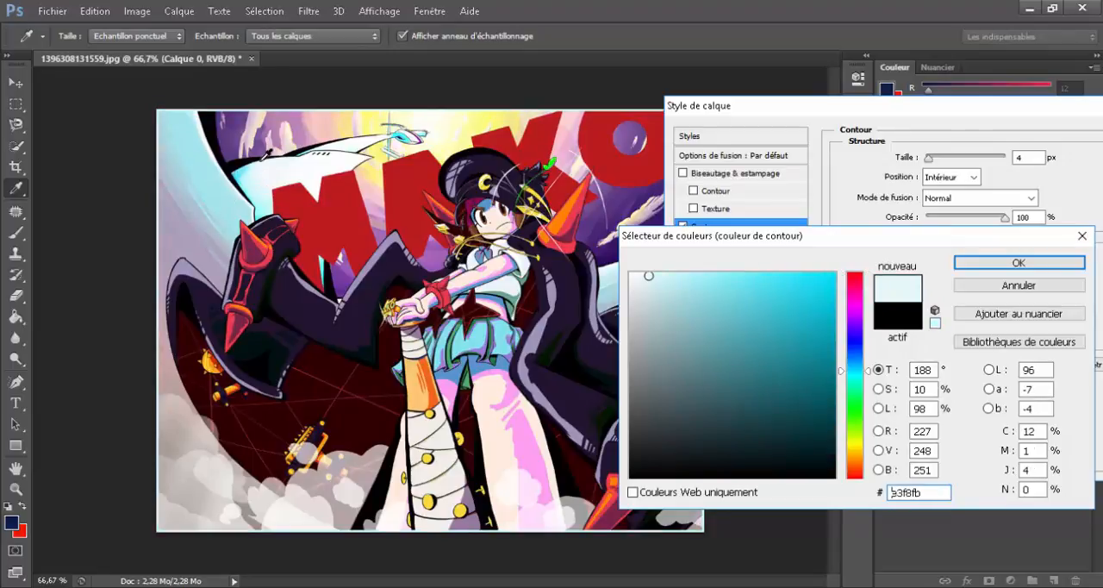
left_click(274, 142)
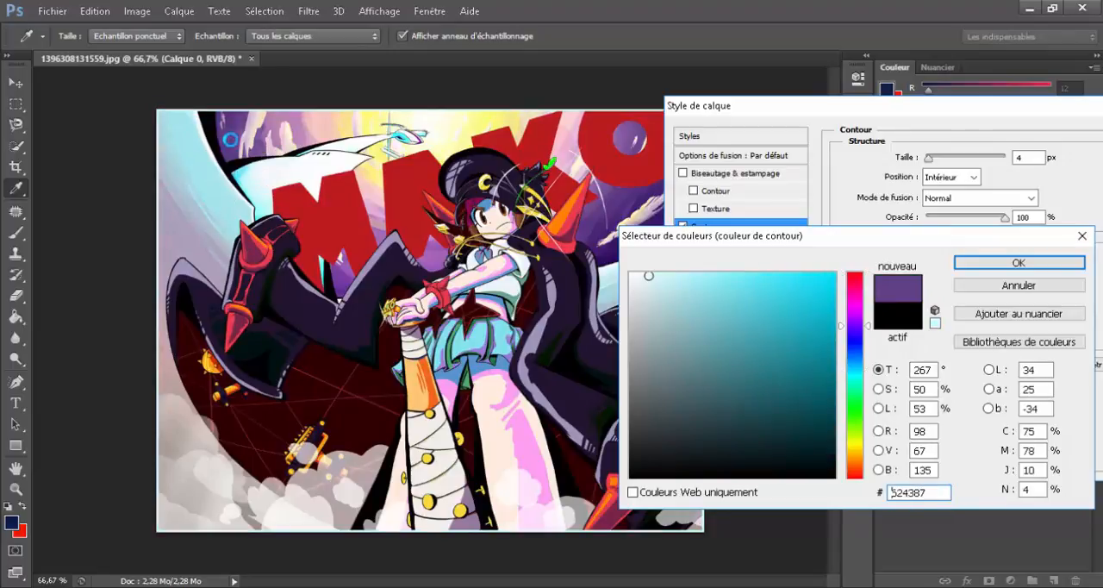
left_click(956, 261)
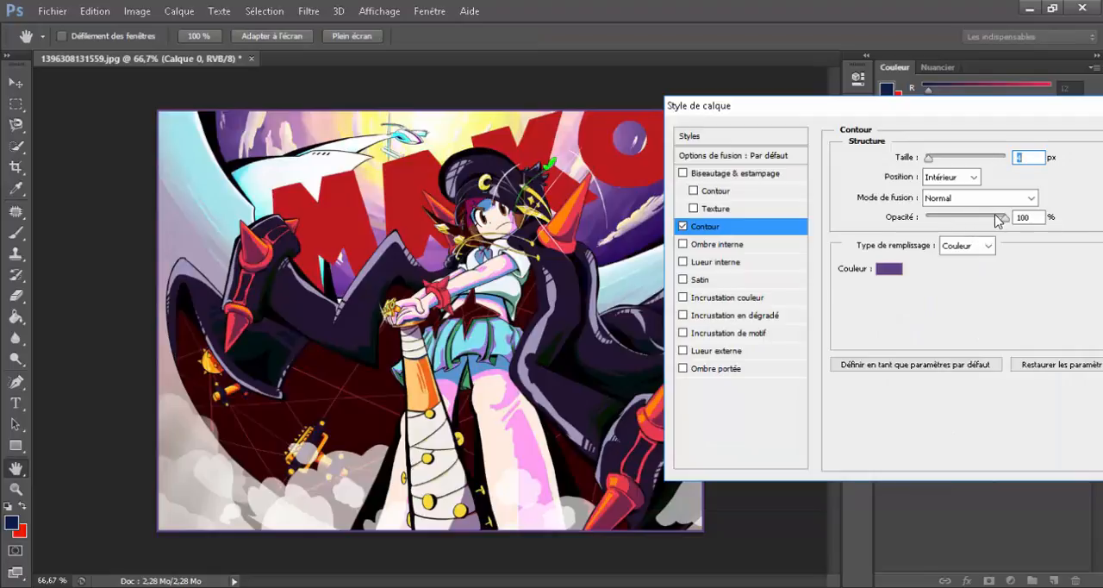
Step: Lower the Contour's opacity to its minimum as a test and restore it to 100 %
mouse_move(998, 220)
left_mouse_down()
mouse_move(1026, 217)
mouse_move(925, 220)
left_mouse_up()
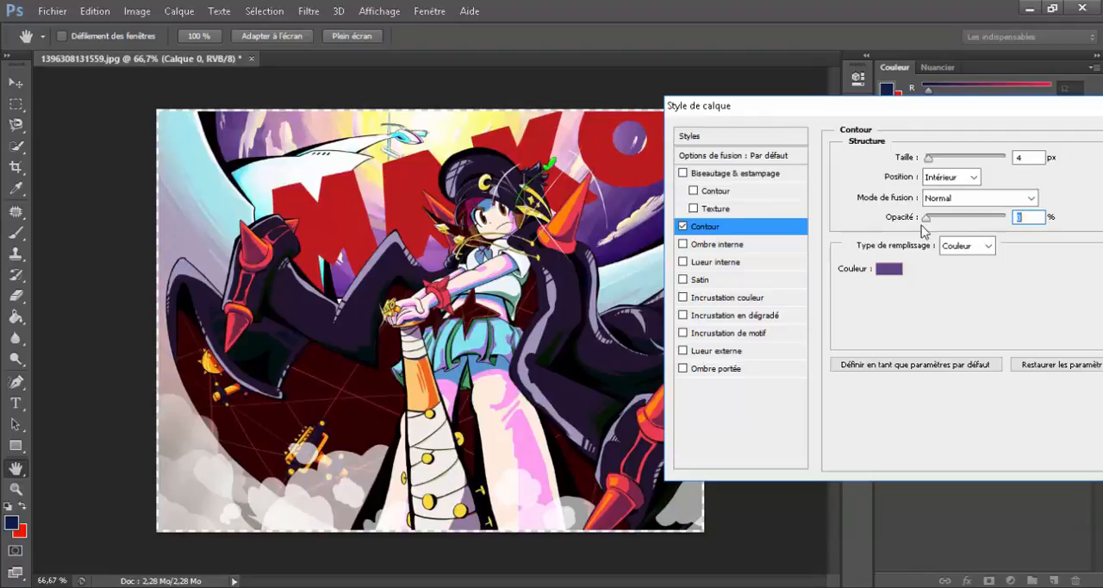
type("100")
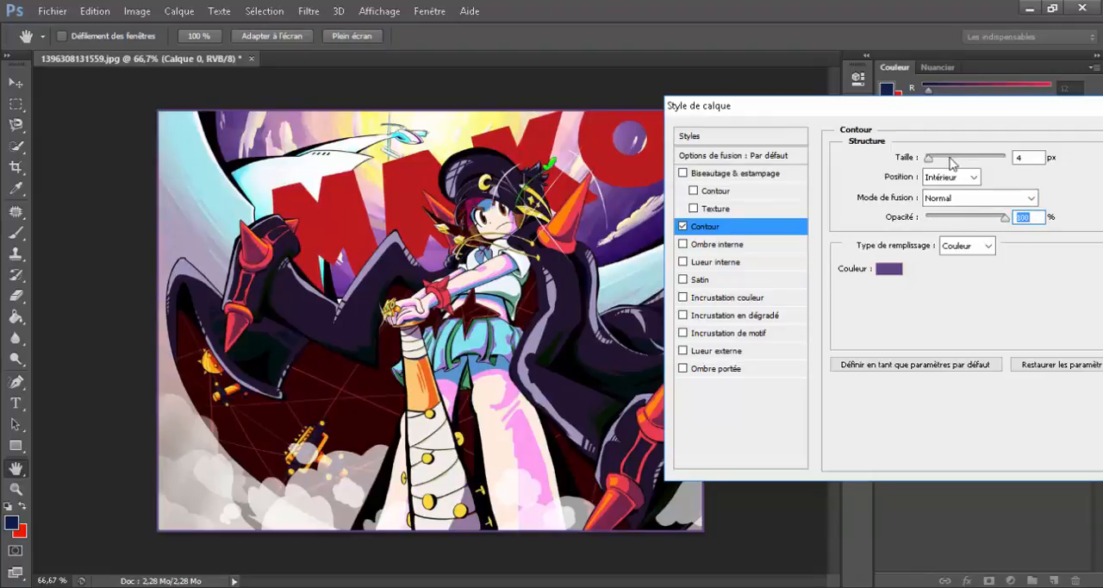
Step: Try the Contour positions Extérieur and Intérieur, and settle on Centre
left_click(966, 177)
left_click(964, 190)
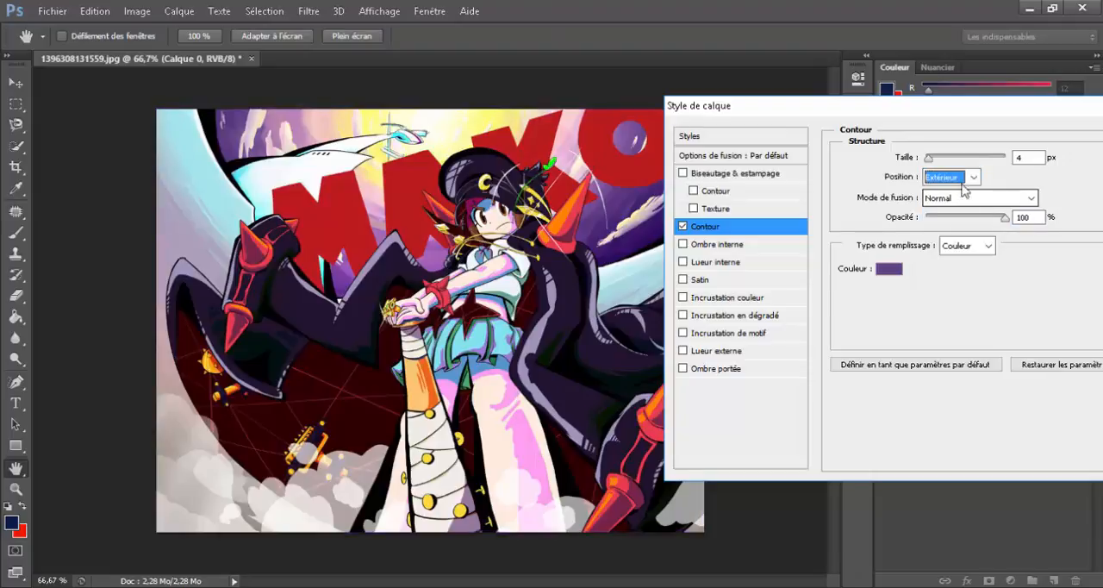
left_click(974, 178)
left_click(967, 200)
left_click(974, 178)
left_click(964, 212)
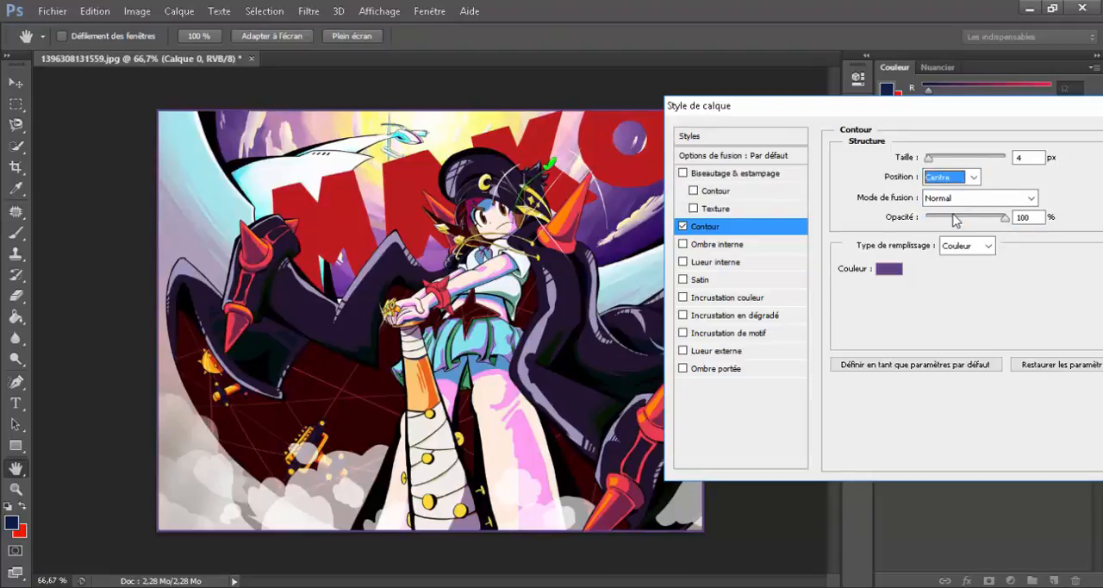
left_click(974, 175)
left_click(974, 176)
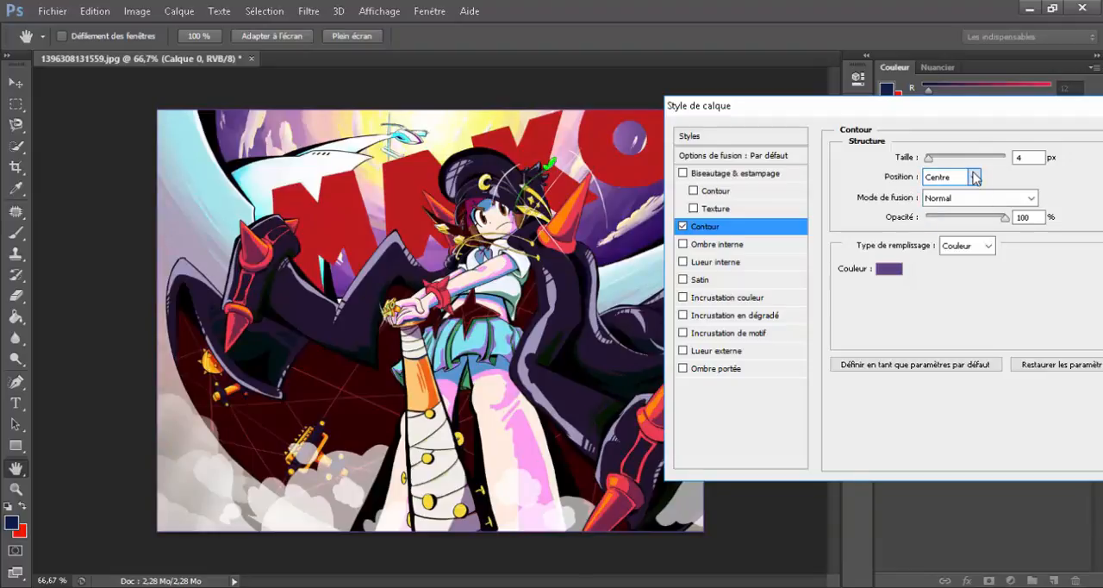
left_click(973, 175)
left_click(973, 176)
left_click(974, 178)
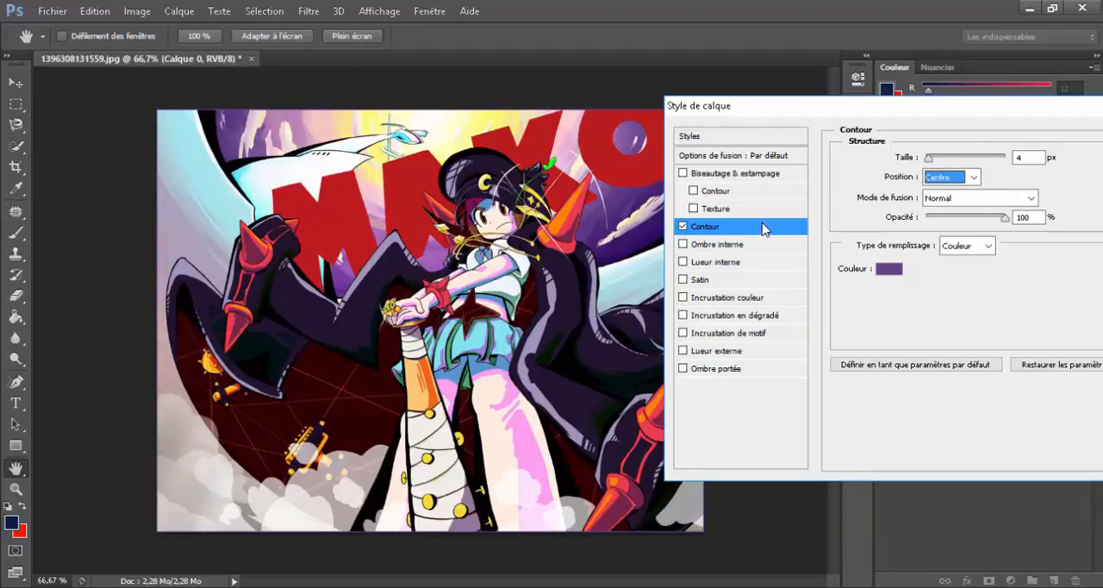
Step: Try an Ombre interne with a 30000 px distance and 19 % opacity, compare the image with and without it, and disable it
left_click(684, 245)
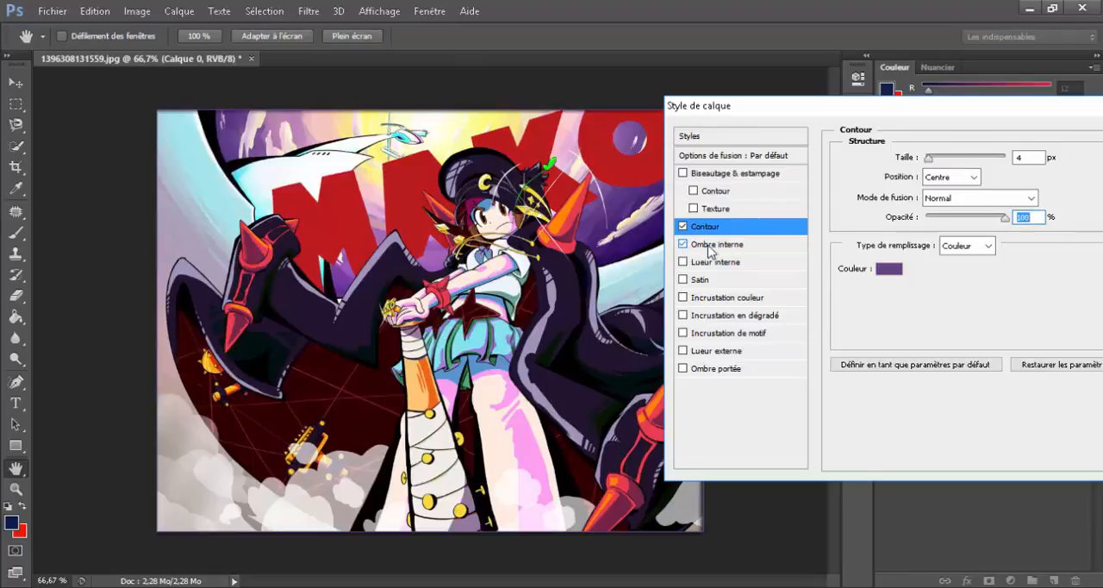
left_click(702, 245)
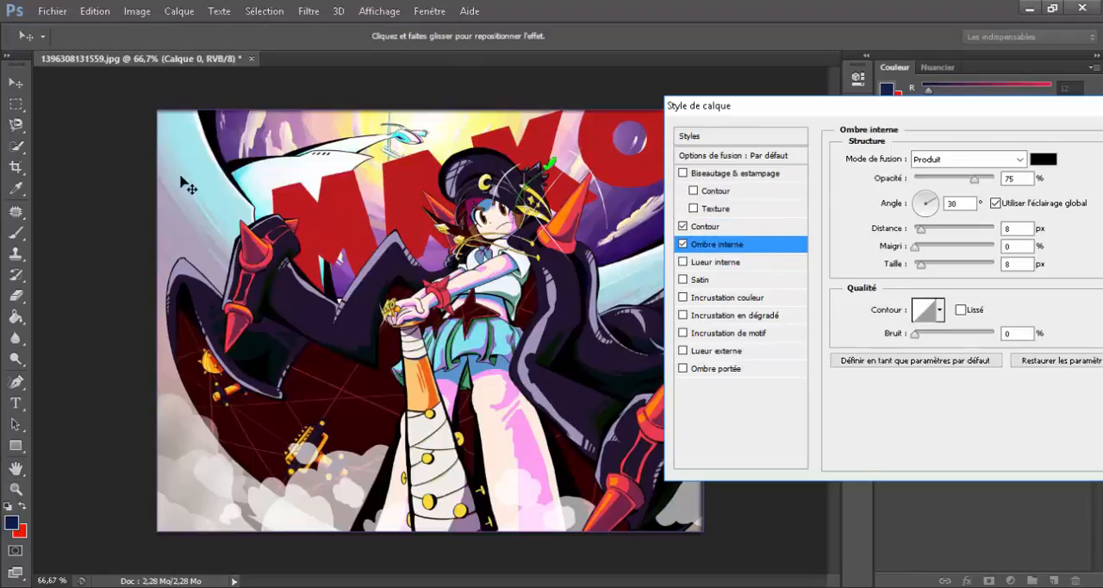
left_click(683, 245)
left_click(683, 244)
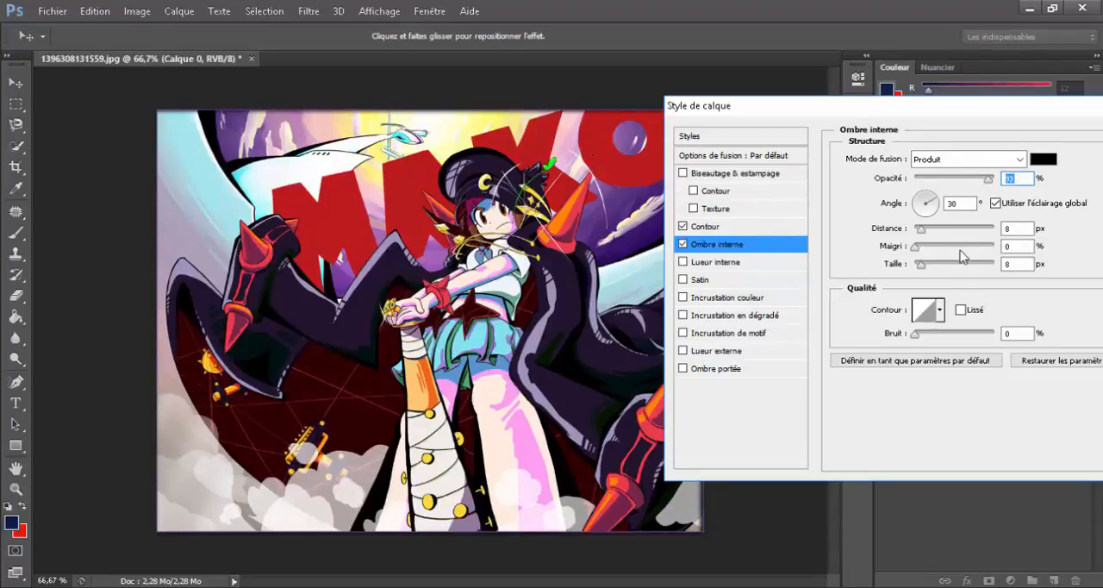
left_click_drag(948, 231, 965, 230)
left_click(953, 180)
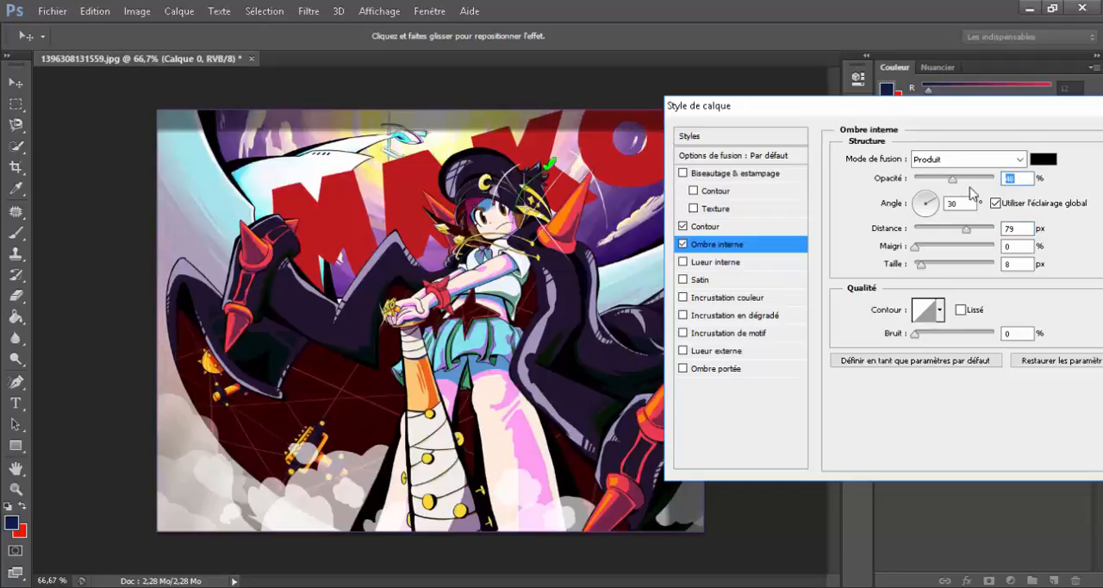
left_click(989, 229)
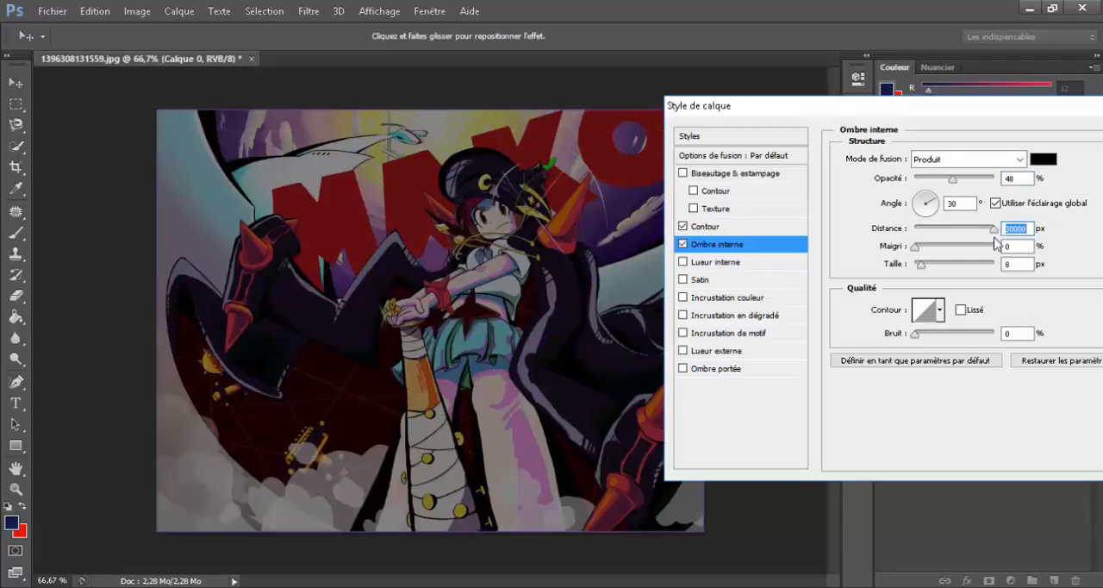
left_click_drag(948, 185, 922, 184)
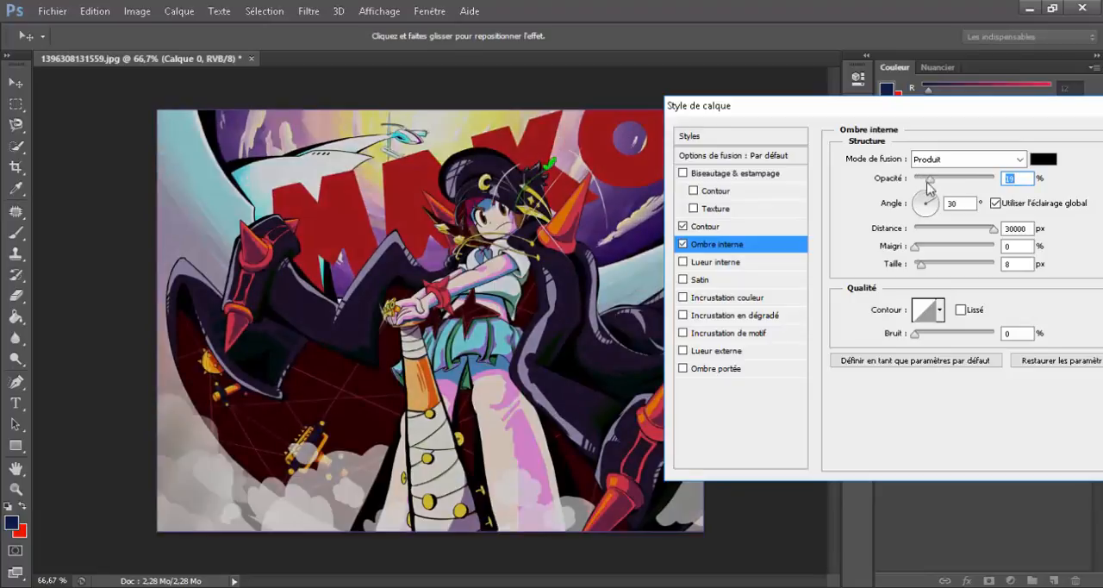
left_click(683, 245)
left_click(683, 244)
left_click(683, 245)
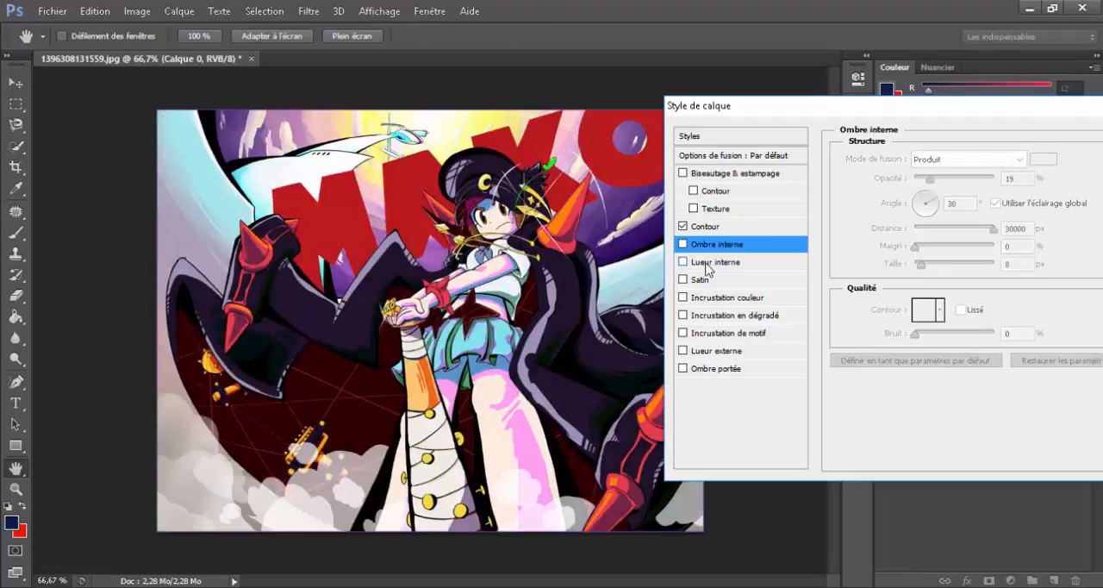
Step: Add a Lueur interne with 100 % opacity, Bruit 0 % and Maigri 100 %
left_click(683, 262)
left_click(685, 265)
left_click(683, 262)
left_click(702, 264)
left_click_drag(974, 180, 1004, 181)
left_click(939, 196)
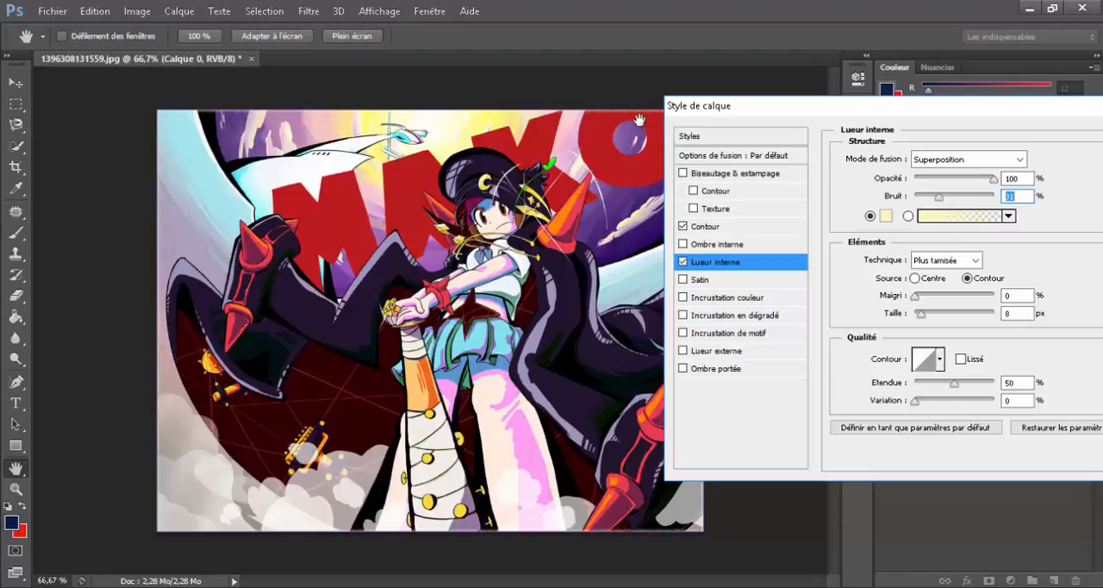
left_click_drag(939, 197, 885, 196)
left_click_drag(935, 299, 999, 300)
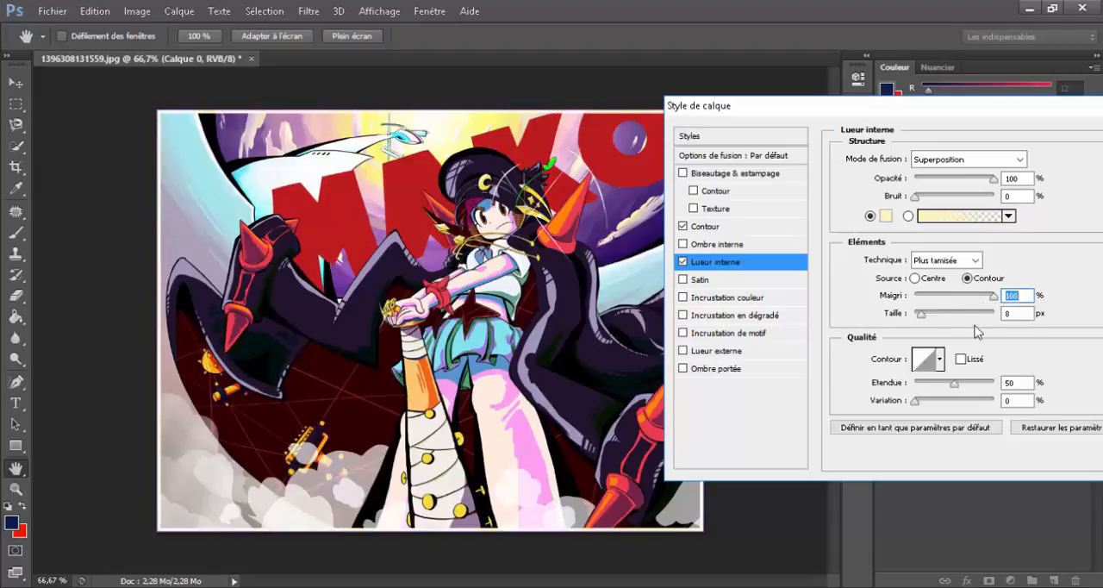
Step: Add a Satin effect with 100 % opacity, a 205 px distance and a 250 px size
left_click(686, 281)
left_click(708, 285)
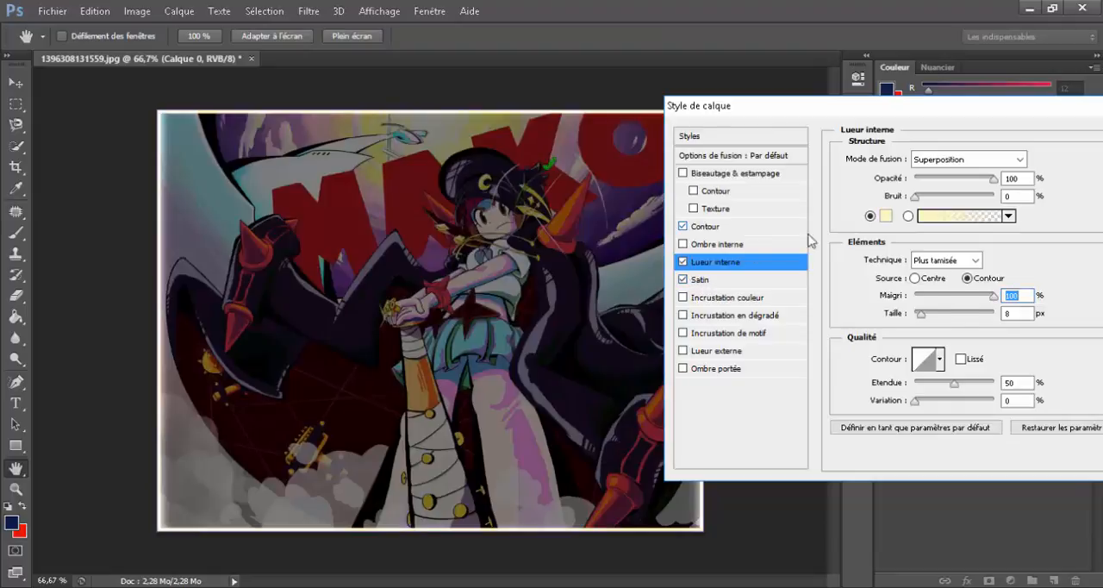
left_click_drag(945, 182, 1073, 177)
left_click(946, 229)
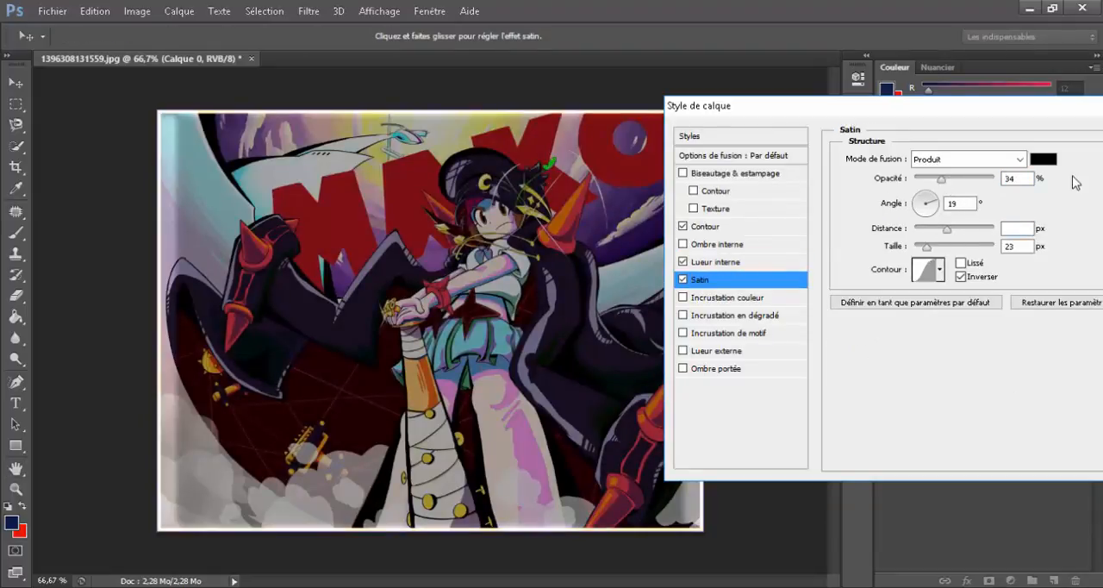
left_click_drag(981, 235, 998, 250)
left_click(959, 247)
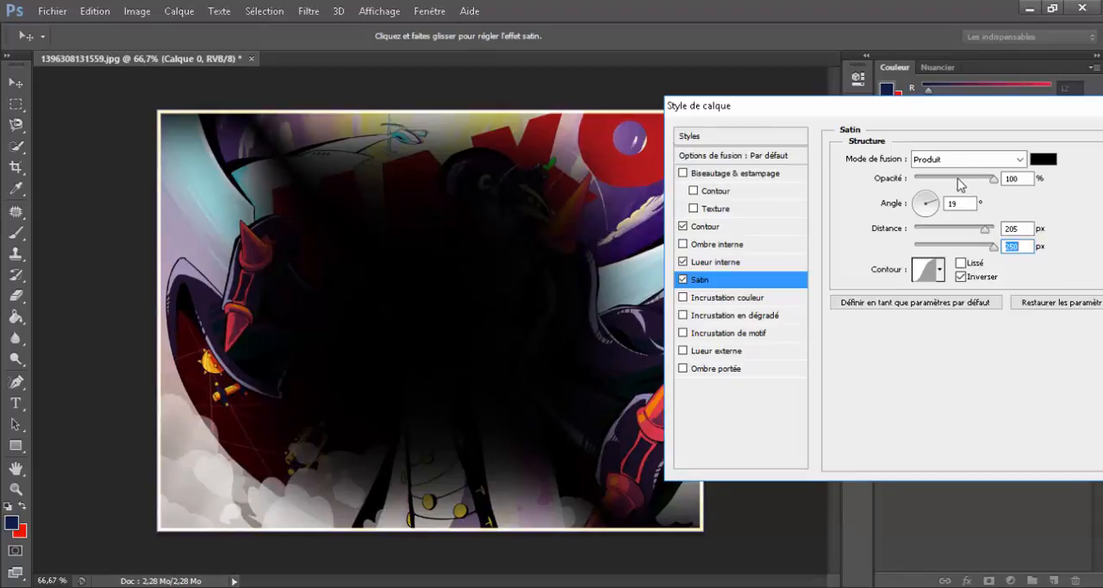
Step: Reduce the Satin to 12 % opacity and a 27 px distance, and compare the image with and without it
left_click(958, 178)
left_click(943, 228)
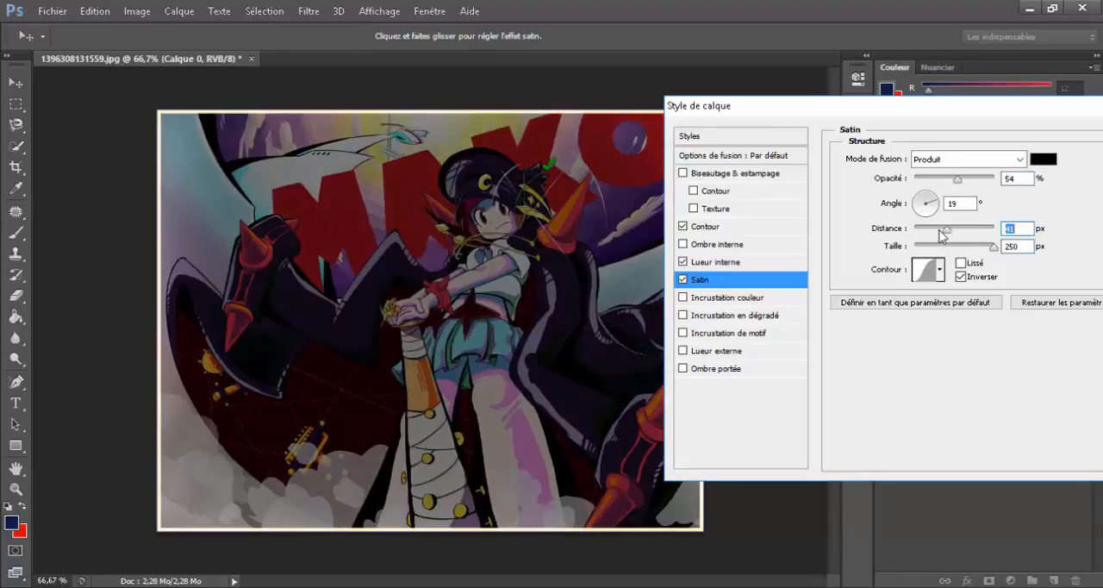
left_click_drag(940, 231, 934, 229)
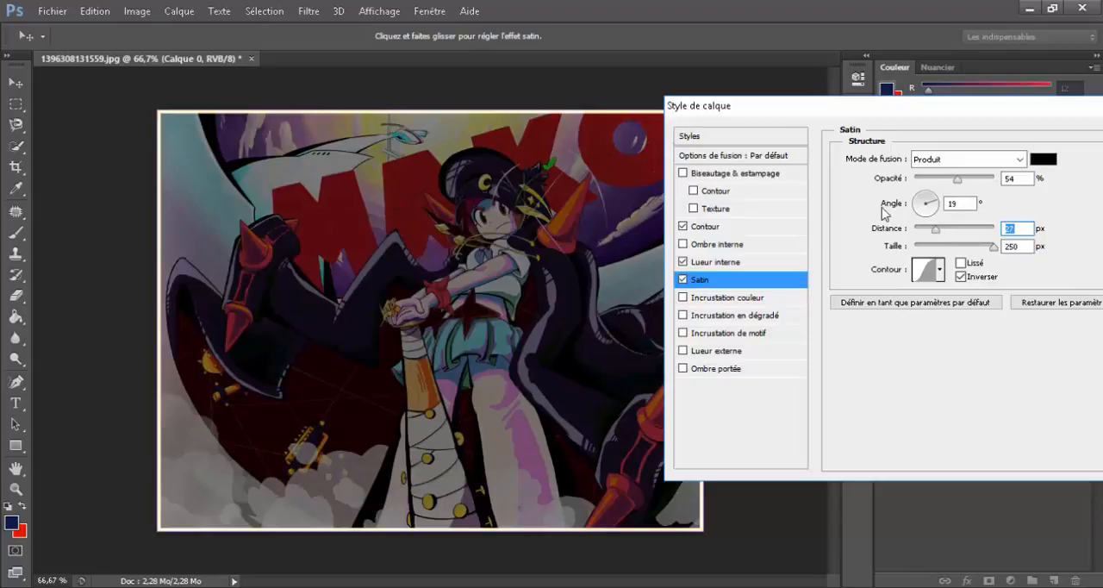
left_click_drag(939, 178, 924, 178)
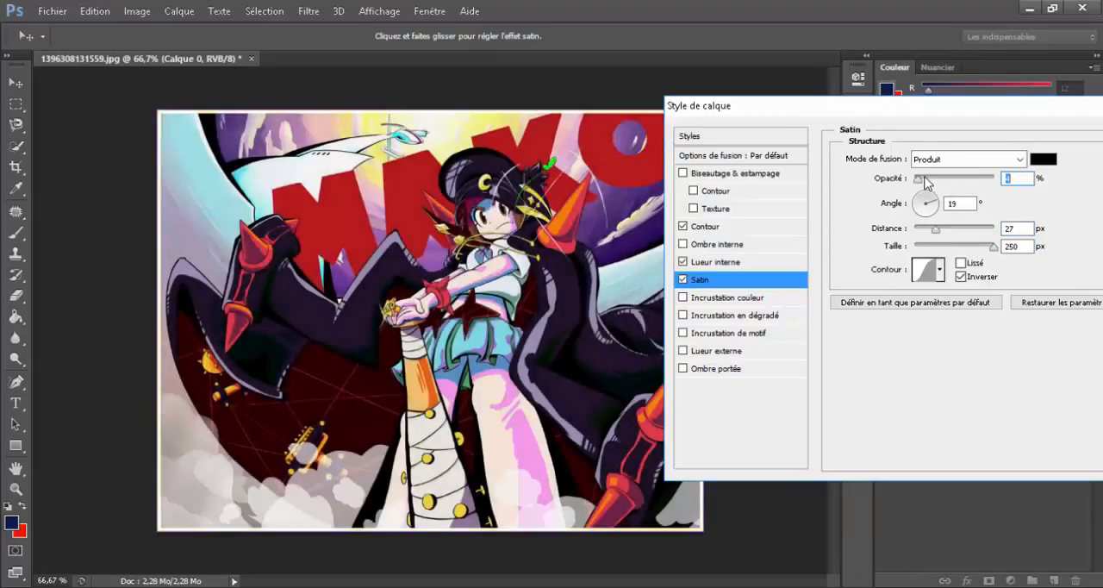
left_click(682, 280)
left_click(682, 280)
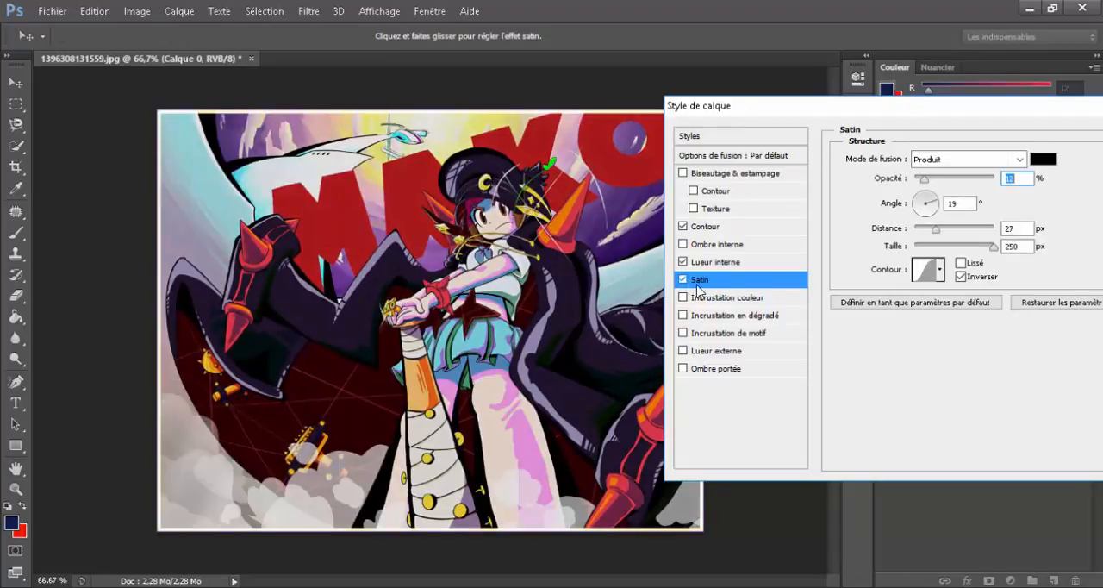
Step: Add an Incrustation couleur, try the Fondu blend mode, and settle on Normal at 15 % opacity
left_click(683, 298)
left_click(758, 298)
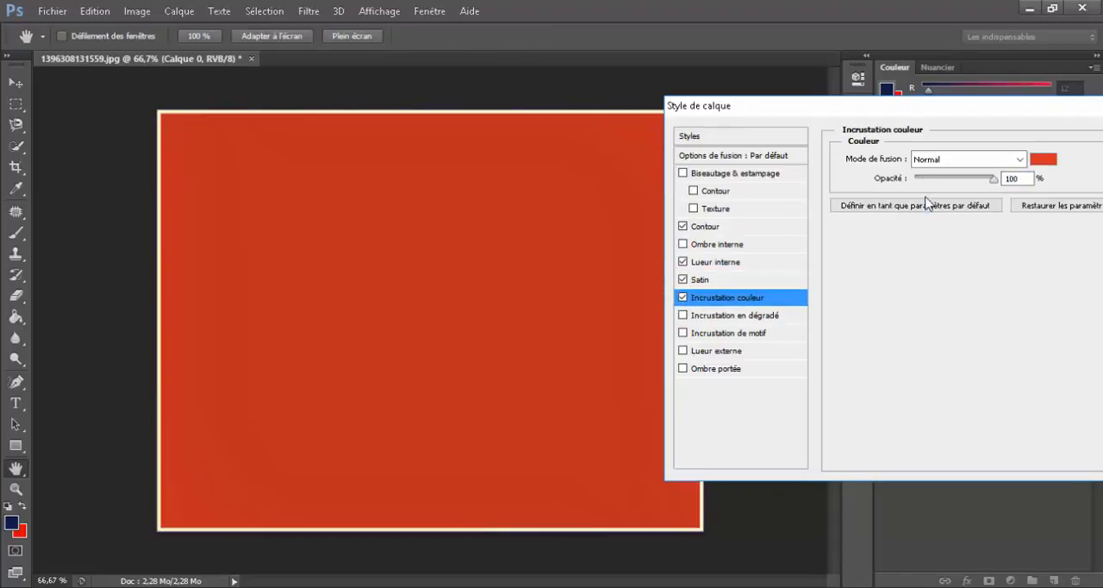
left_click(972, 160)
left_click(939, 190)
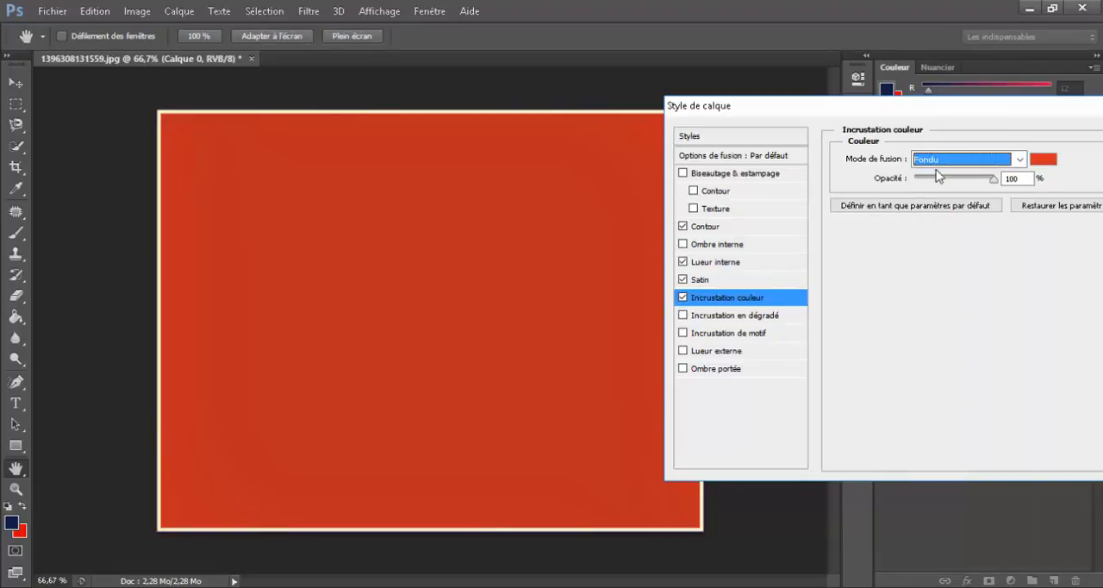
left_click_drag(939, 182, 927, 179)
left_click(939, 164)
left_click(928, 177)
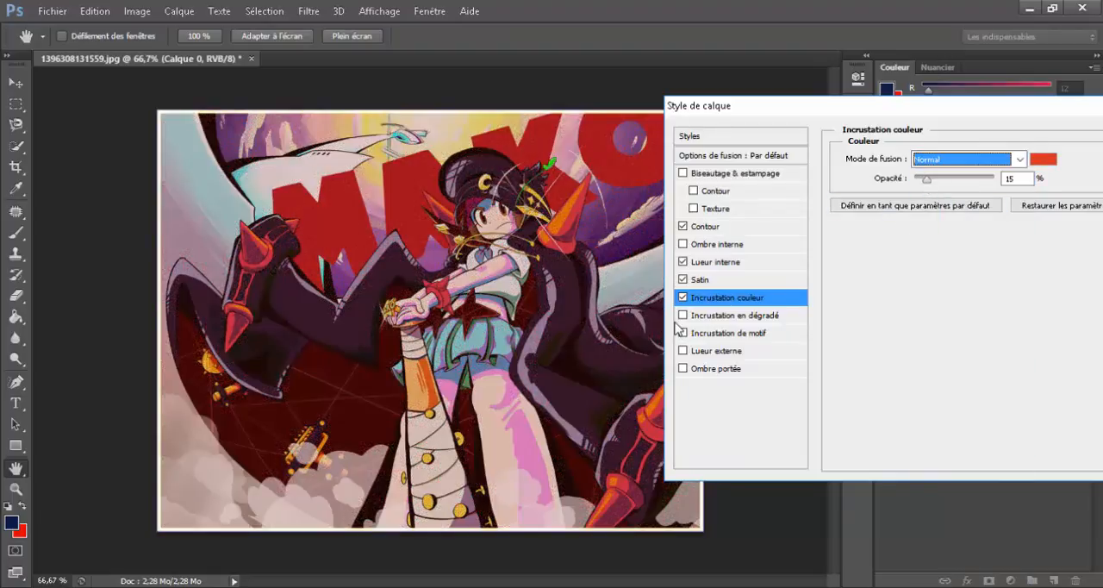
left_click(683, 297)
left_click(683, 298)
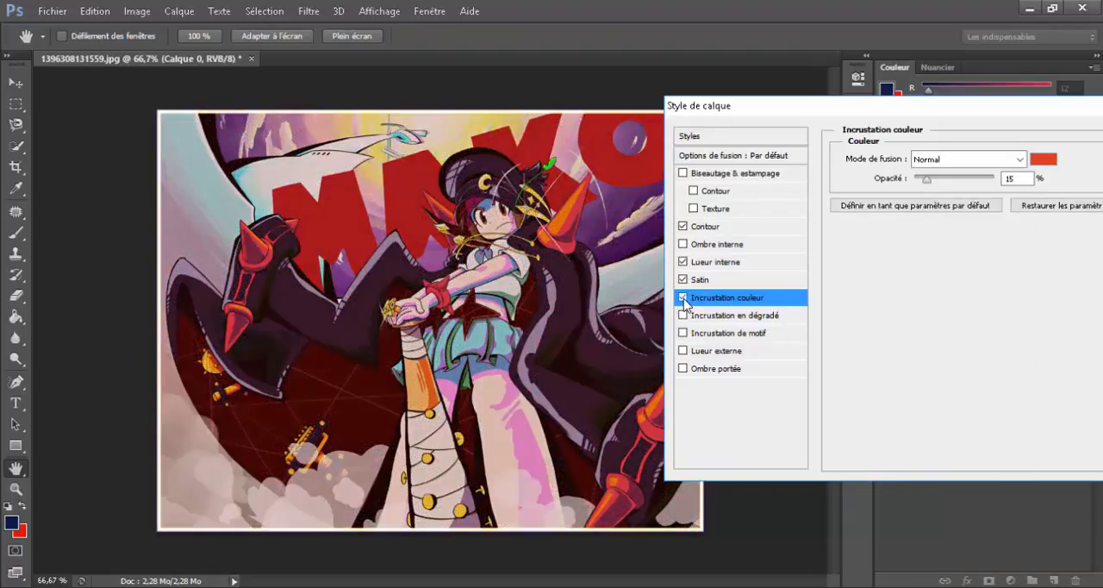
Step: Try black, red and colours sampled from the image for the Incrustation couleur, and confirm the pink ffa0f1 from the character's leg
left_click(1043, 158)
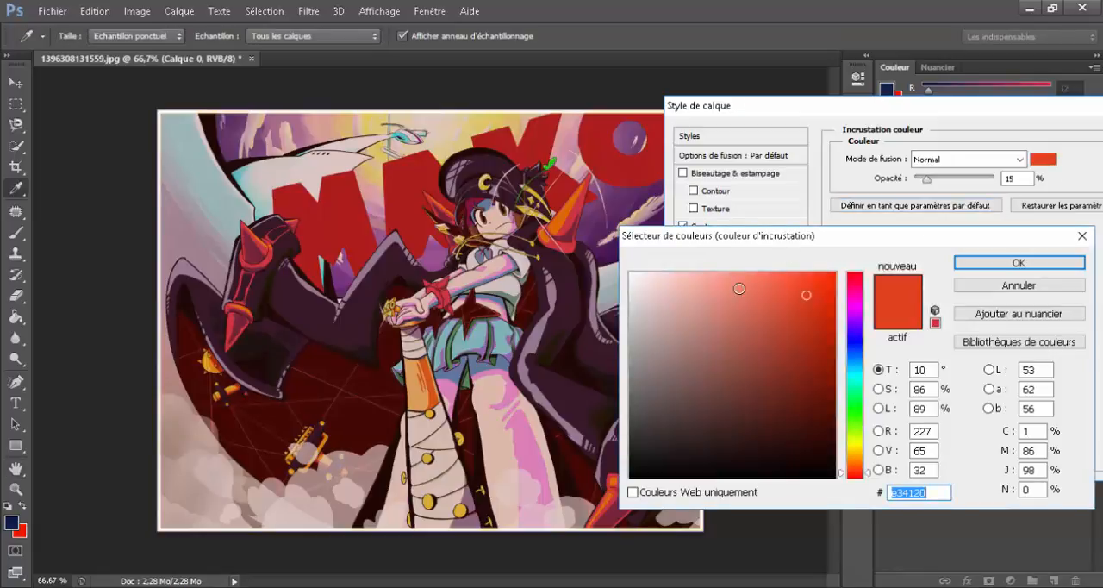
mouse_move(717, 302)
left_mouse_down()
mouse_move(478, 211)
mouse_move(662, 381)
mouse_move(662, 540)
mouse_move(708, 403)
mouse_move(851, 559)
left_mouse_up()
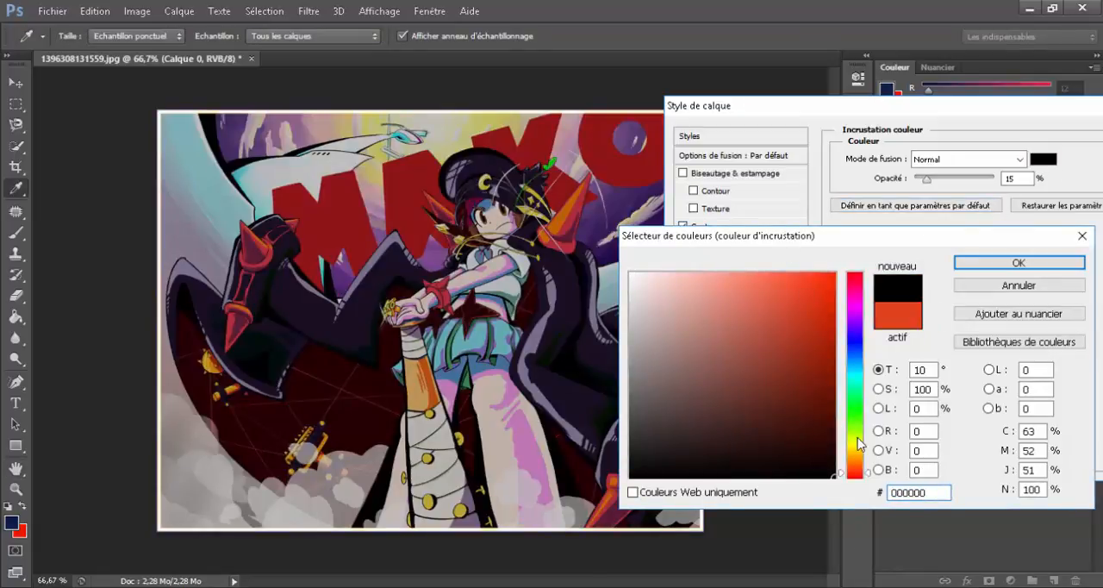
mouse_move(858, 443)
left_mouse_down()
mouse_move(857, 481)
mouse_move(833, 274)
left_mouse_up()
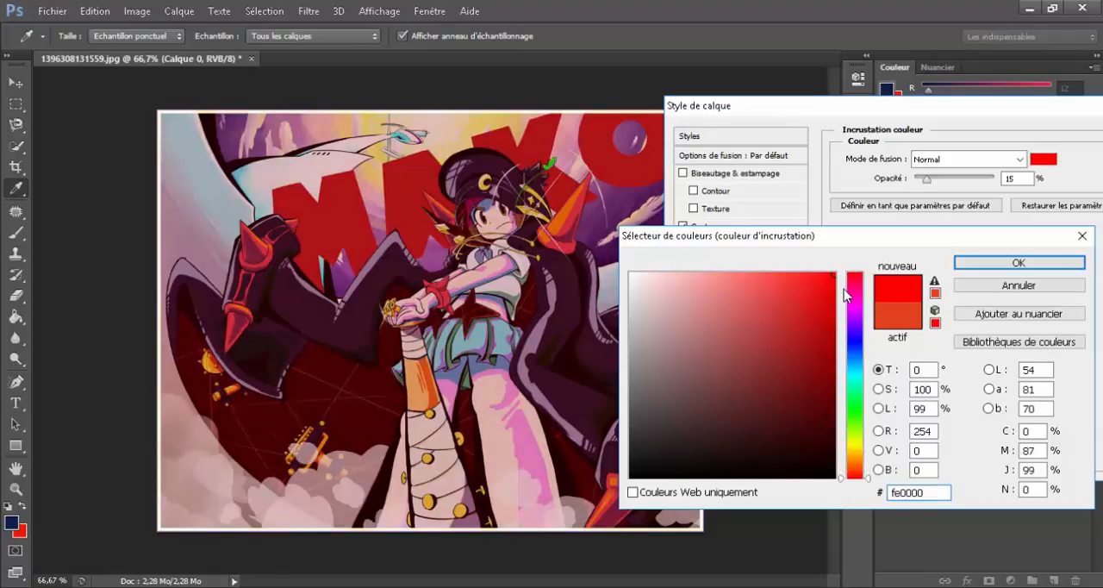
left_click(851, 296)
left_click(562, 307)
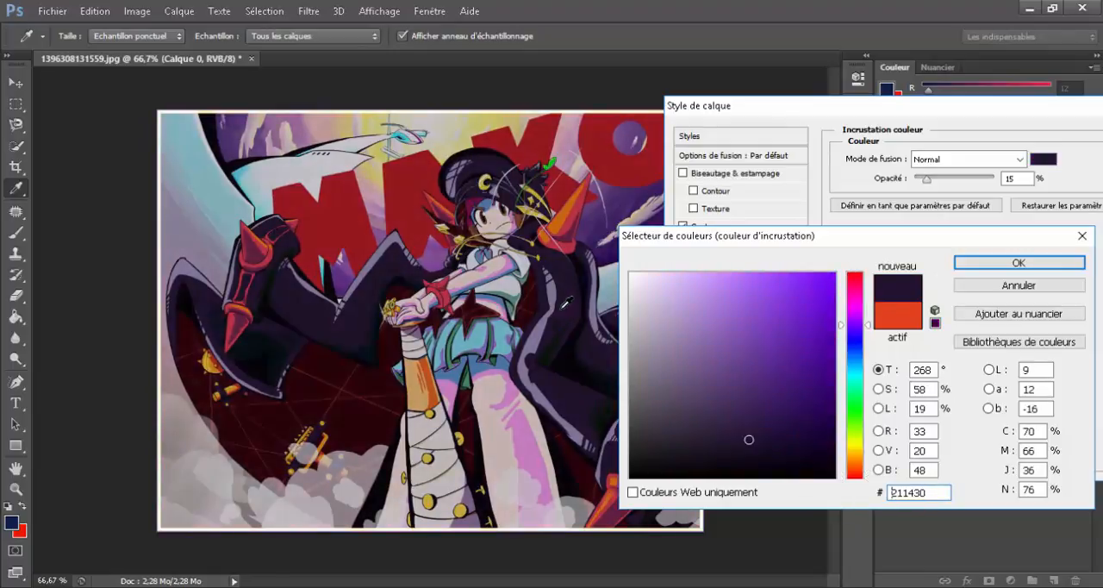
left_click(310, 228)
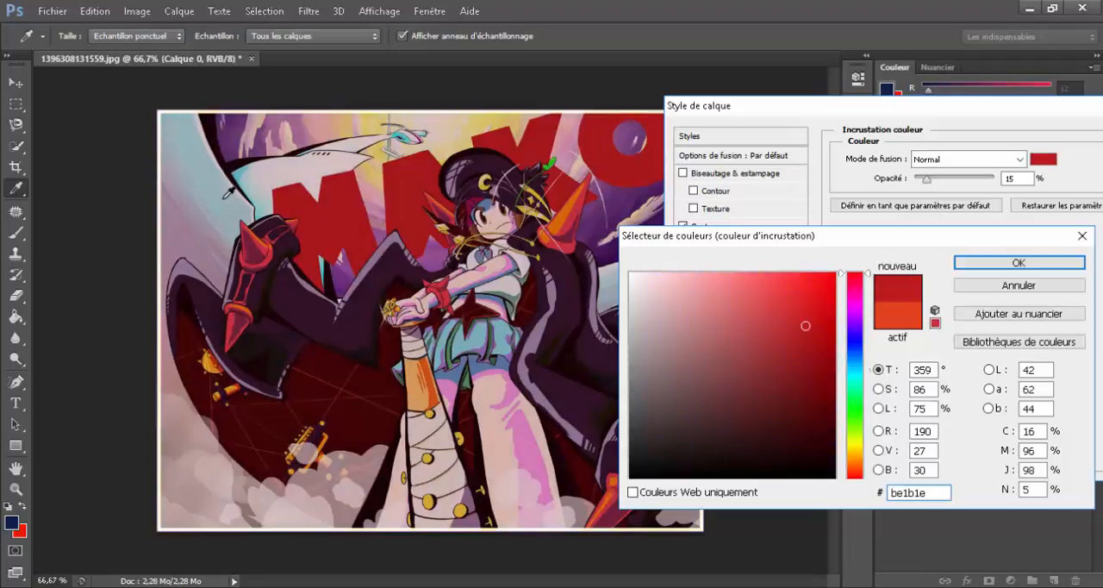
left_click(224, 197)
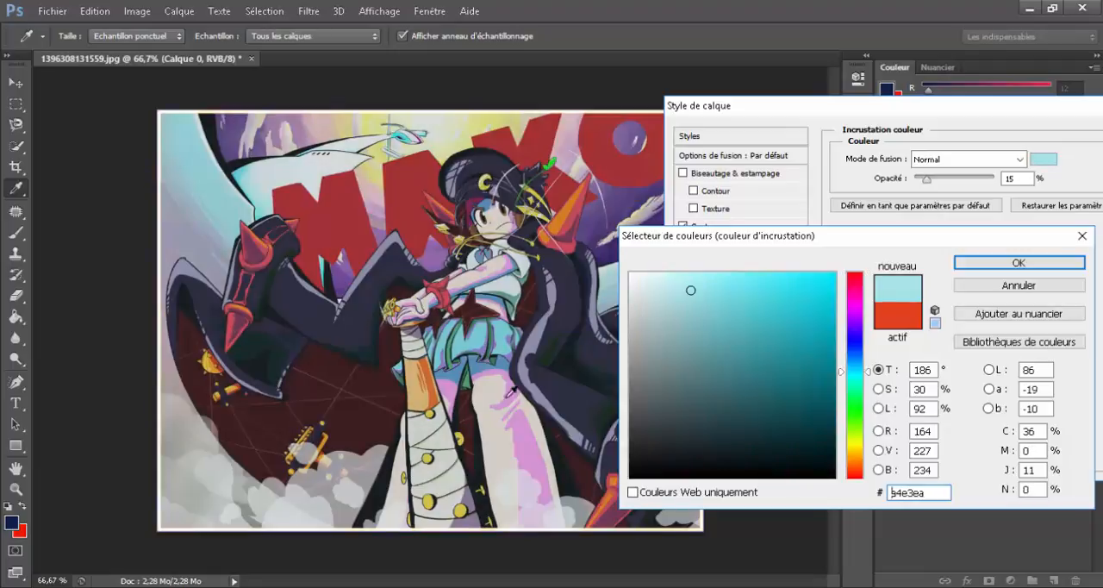
left_click(532, 427)
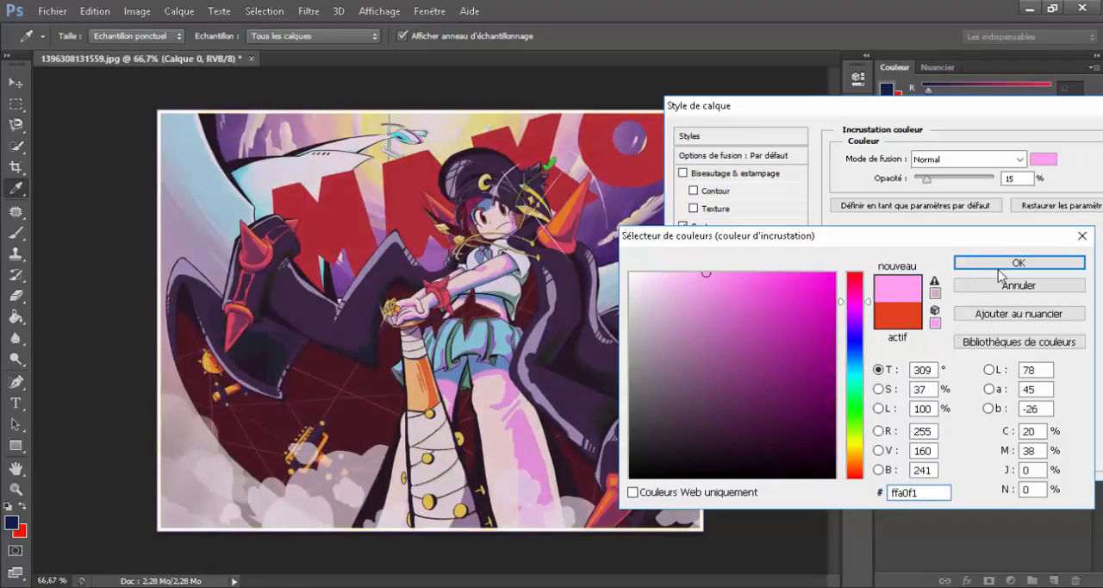
left_click(997, 268)
Step: Disable the Incrustation couleur, Satin and Lueur interne effects
left_click(683, 297)
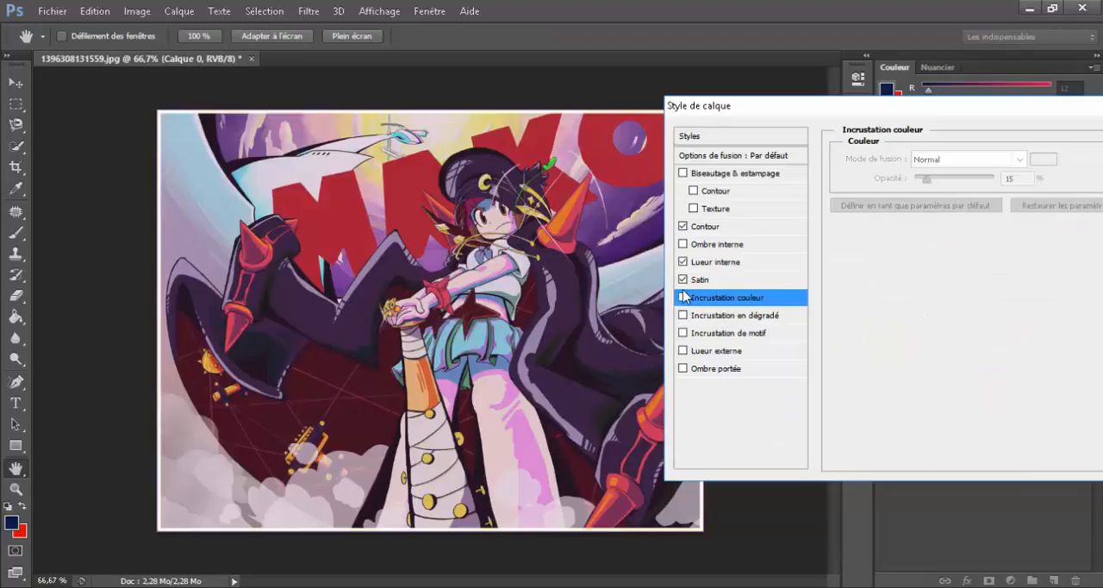
left_click(684, 279)
left_click(684, 261)
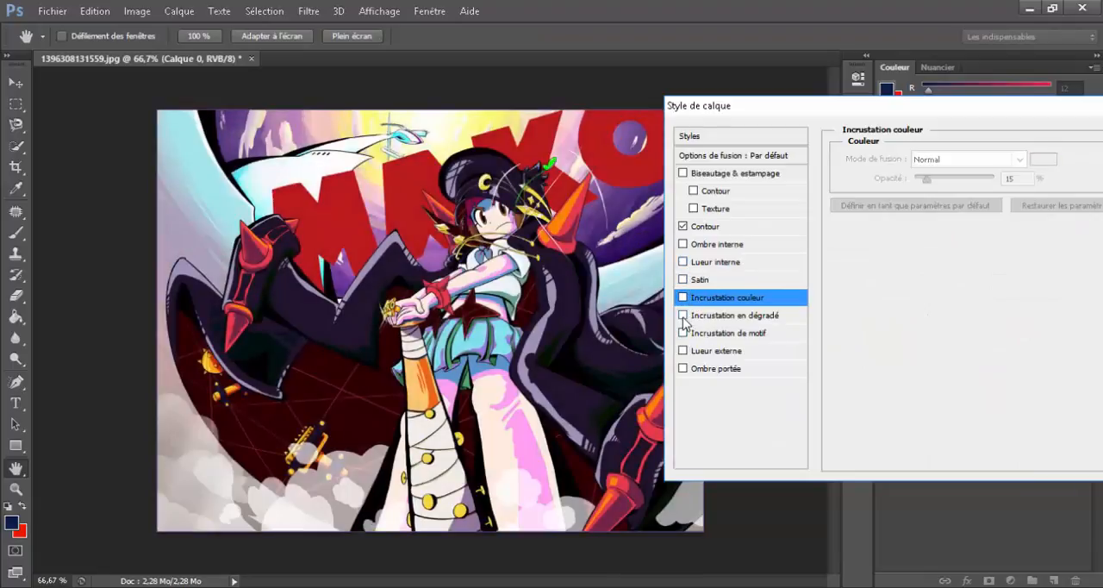
Step: Add an Incrustation en dégradé, try several preset gradients, and confirm the semi-transparent dark grey gradient fading to transparency
left_click(683, 315)
left_click(719, 316)
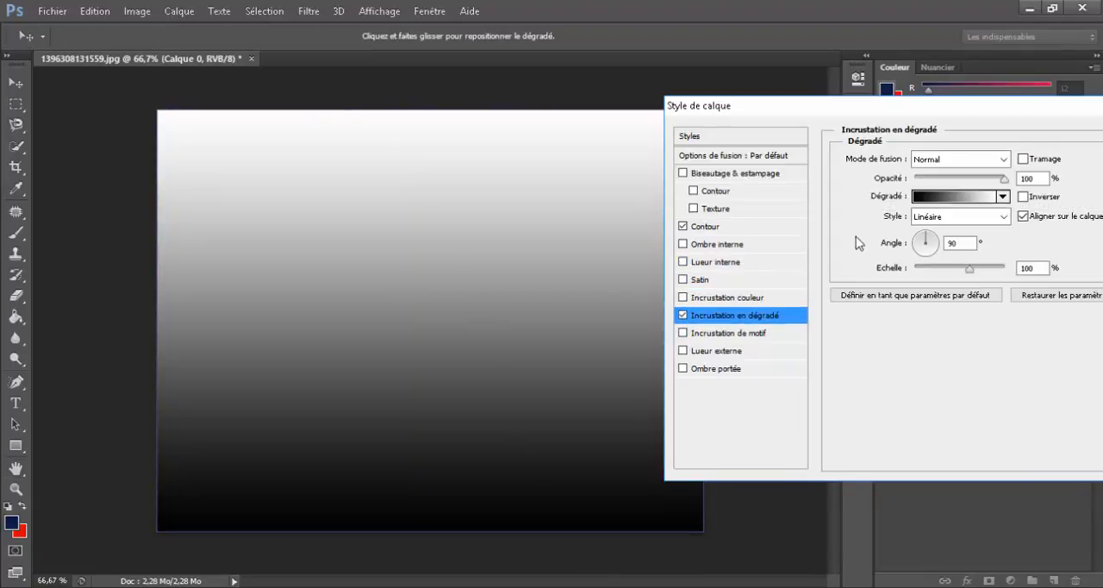
left_click(954, 195)
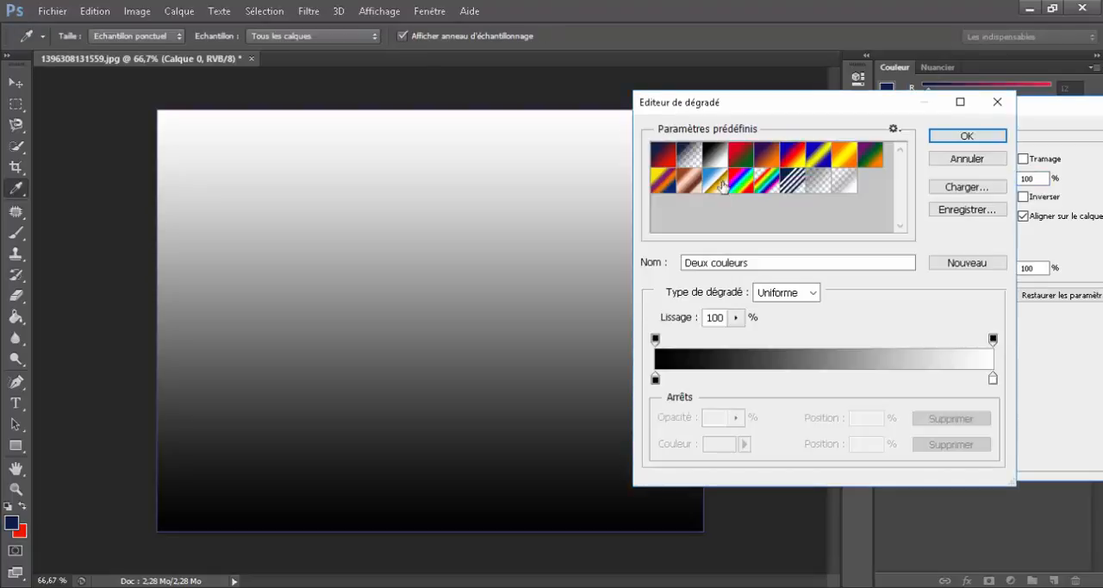
left_click(691, 156)
left_click(844, 181)
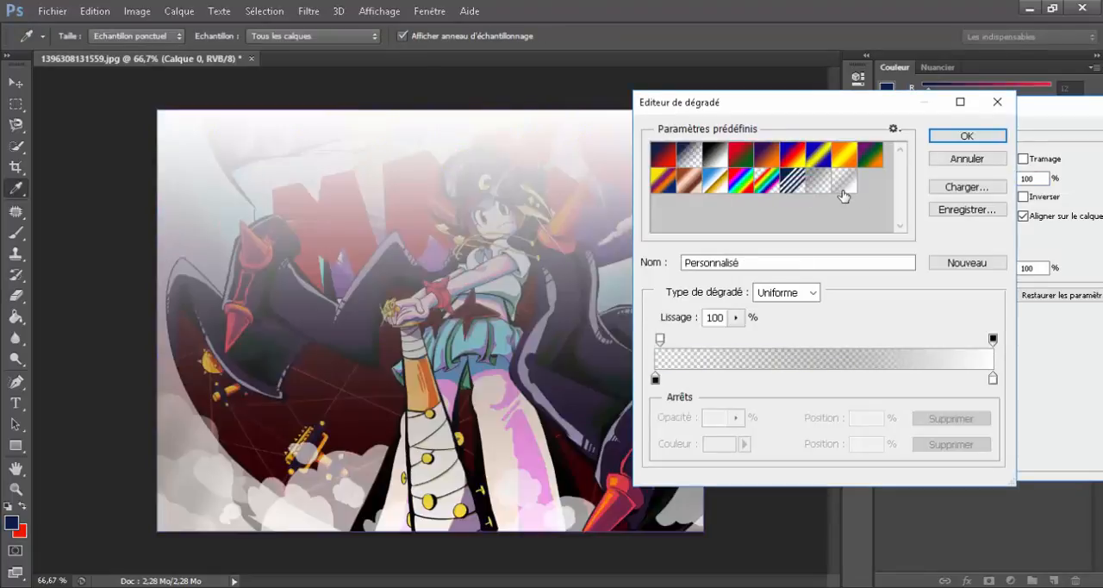
left_click(818, 181)
left_click(963, 138)
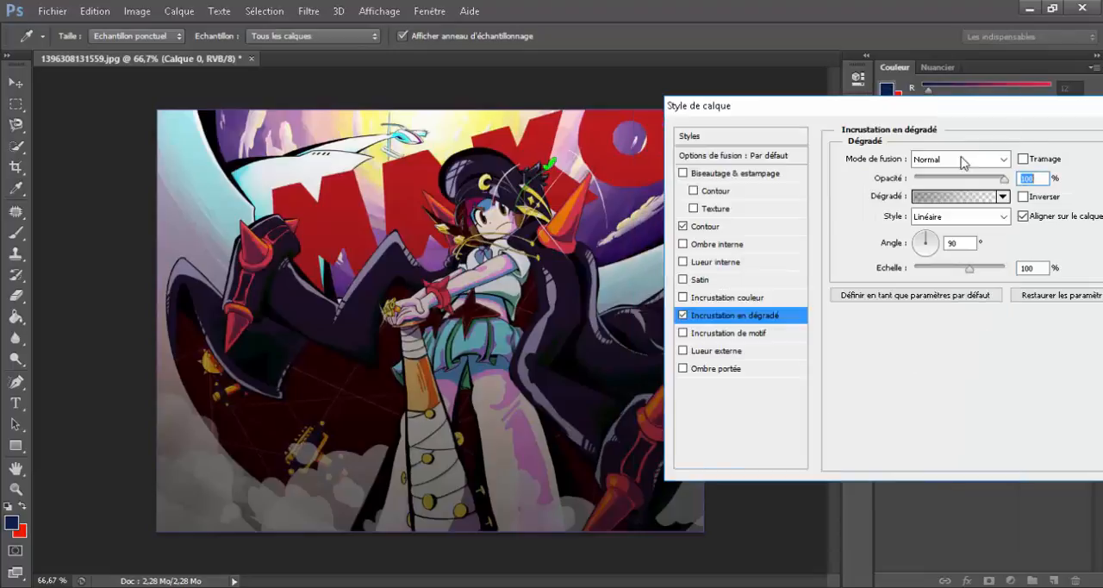
Step: Make the gradient overlay Radial and inverted, reduce its opacity, and compare the image with and without it
left_click(982, 217)
left_click(942, 248)
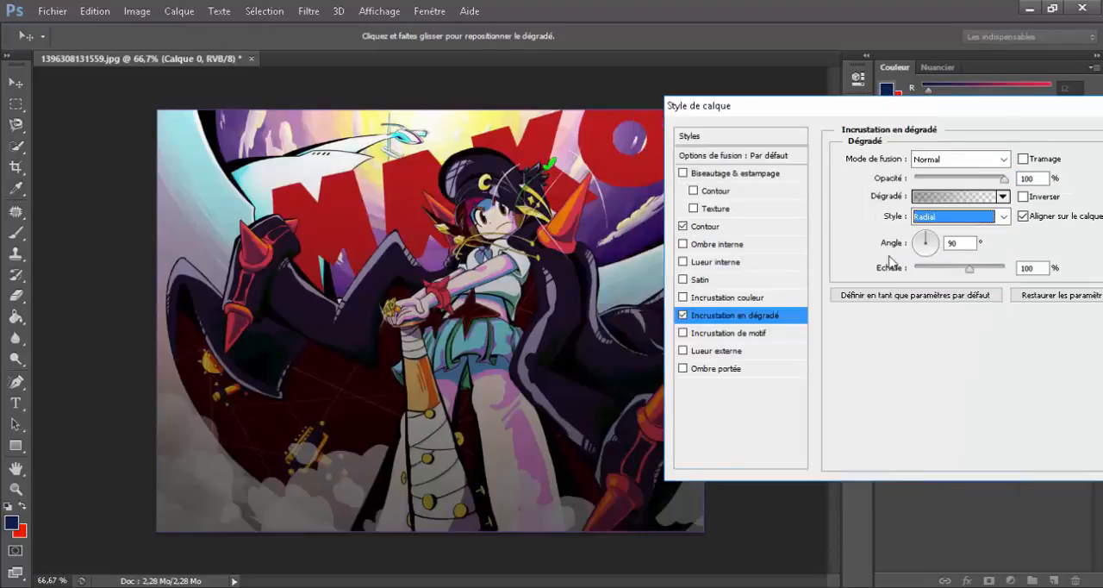
left_click(1022, 196)
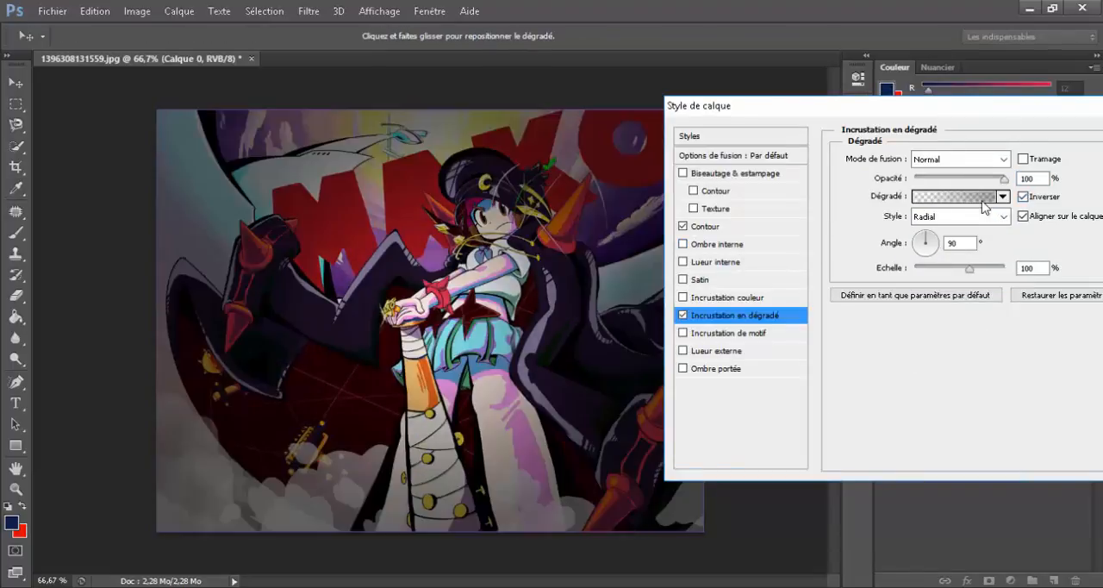
left_click(937, 179)
left_click(967, 178)
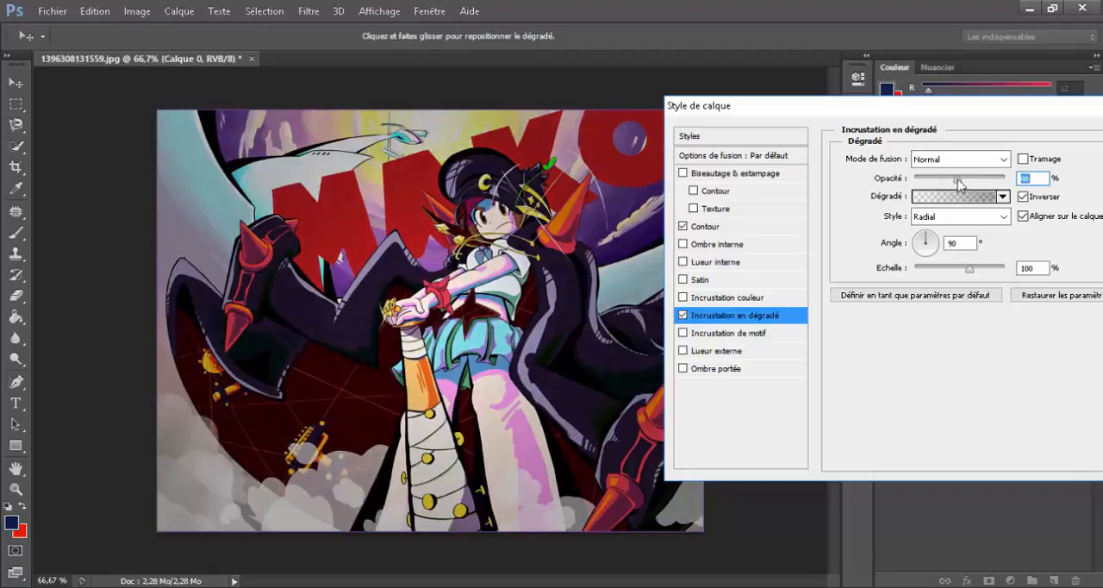
left_click(684, 315)
left_click(683, 315)
Step: Add an Incrustation de motif with the light grey textured pattern, and reduce its opacity to 16 %
left_click(720, 333)
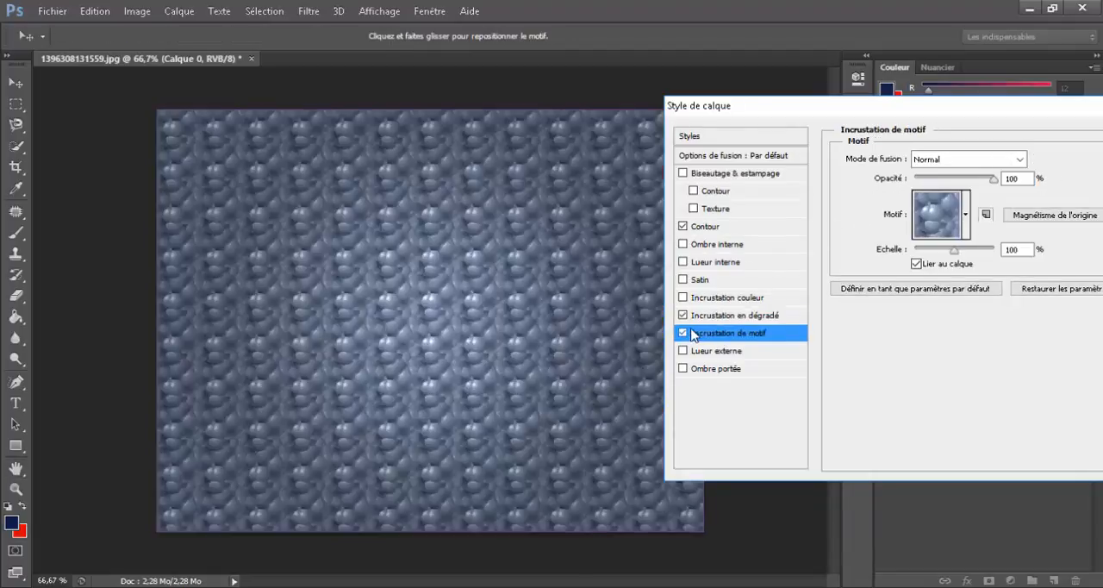
left_click(965, 215)
left_click(954, 267)
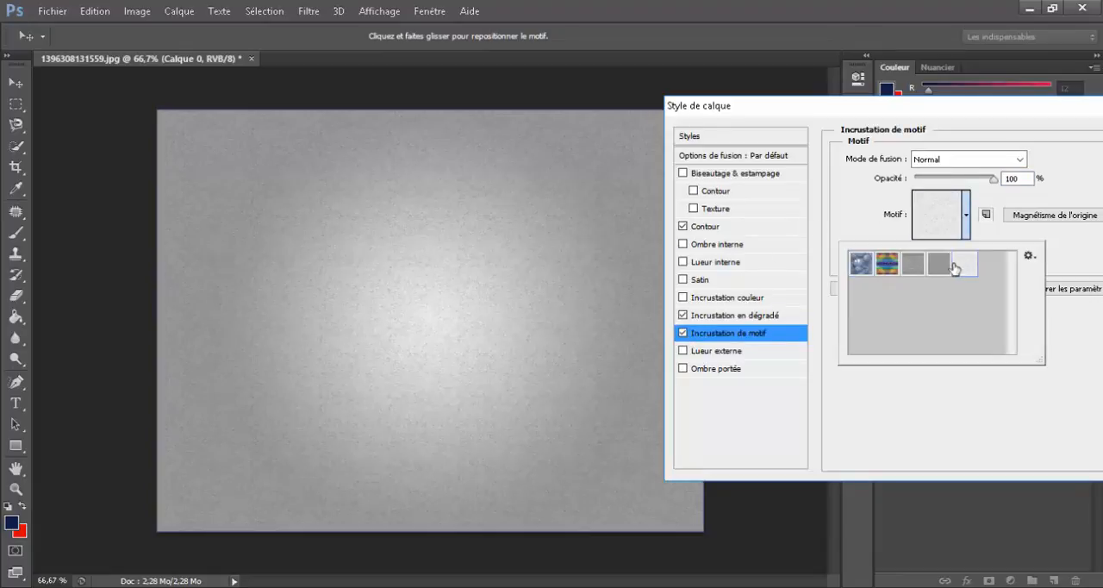
left_click(974, 185)
left_click_drag(992, 178, 927, 179)
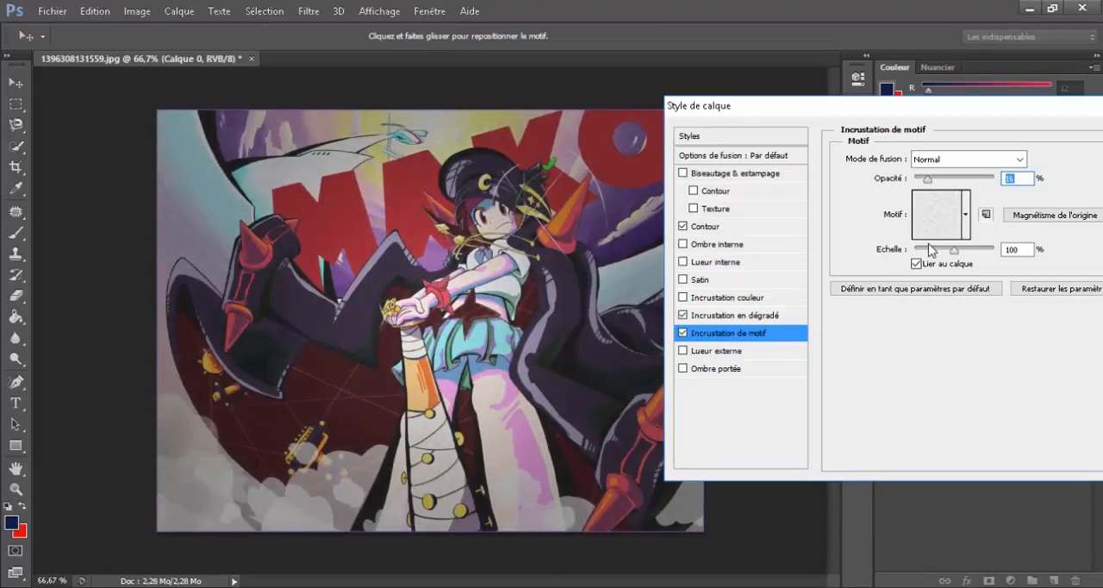
Step: Try the pattern overlay at 1000 % scale and 100 % opacity, and settle on 9 % scale and 12 % opacity
left_click_drag(948, 253, 1014, 244)
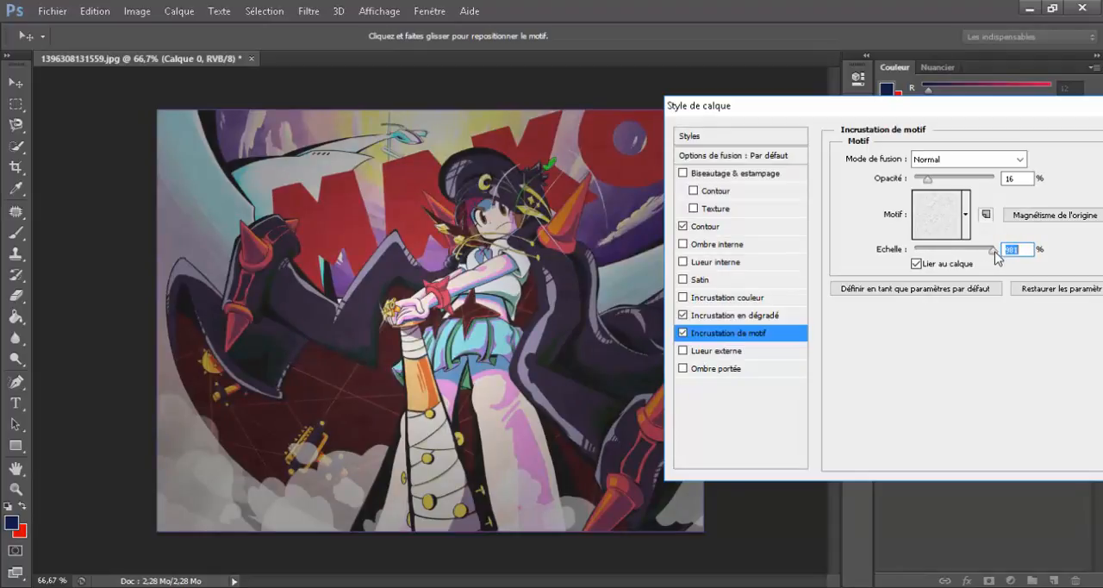
left_click_drag(962, 178, 1008, 181)
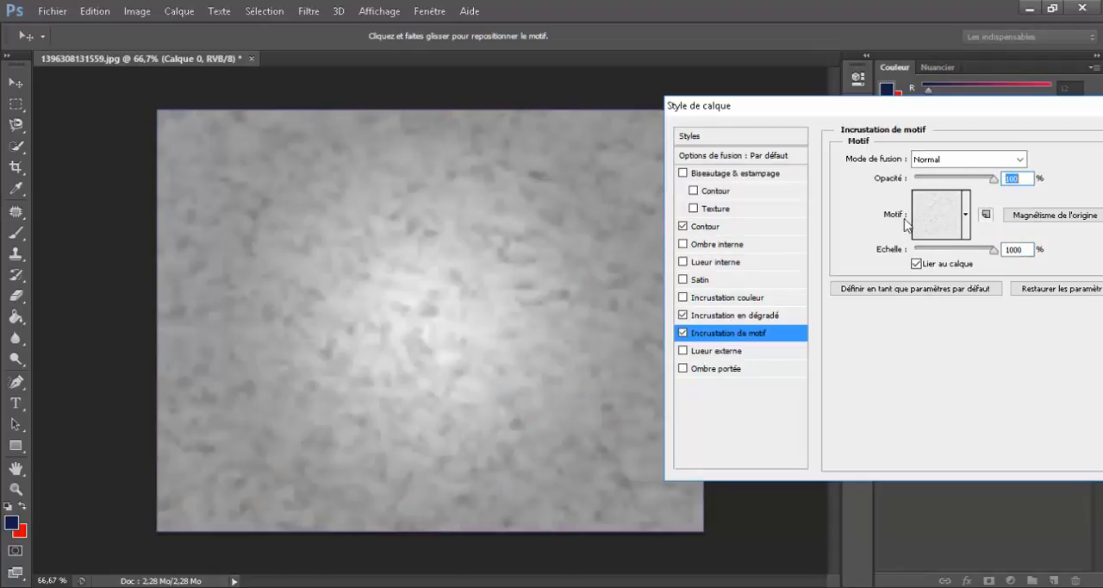
left_click_drag(994, 249, 917, 247)
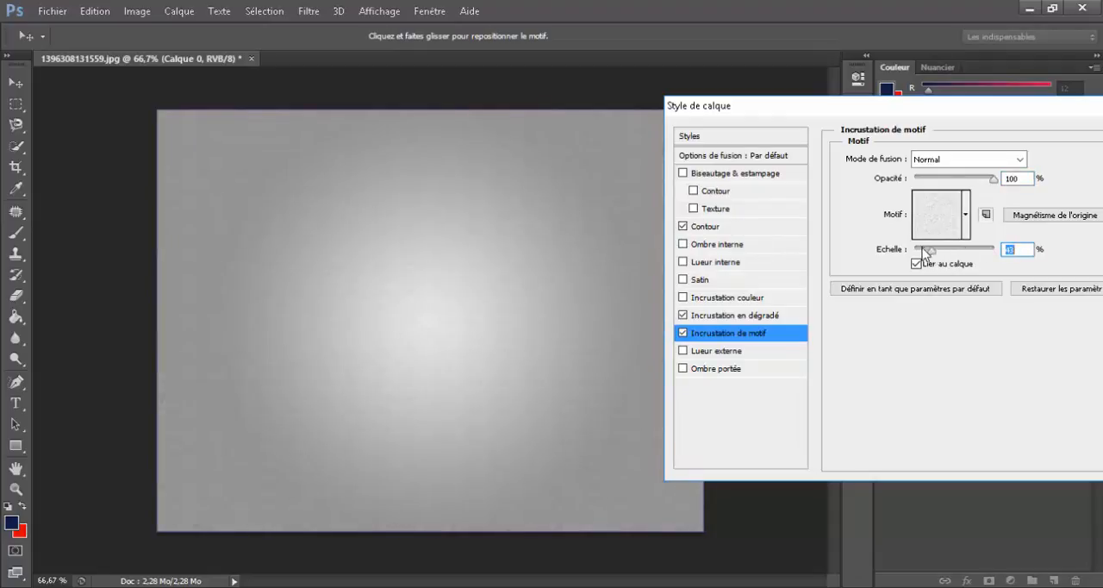
left_click_drag(950, 180, 926, 186)
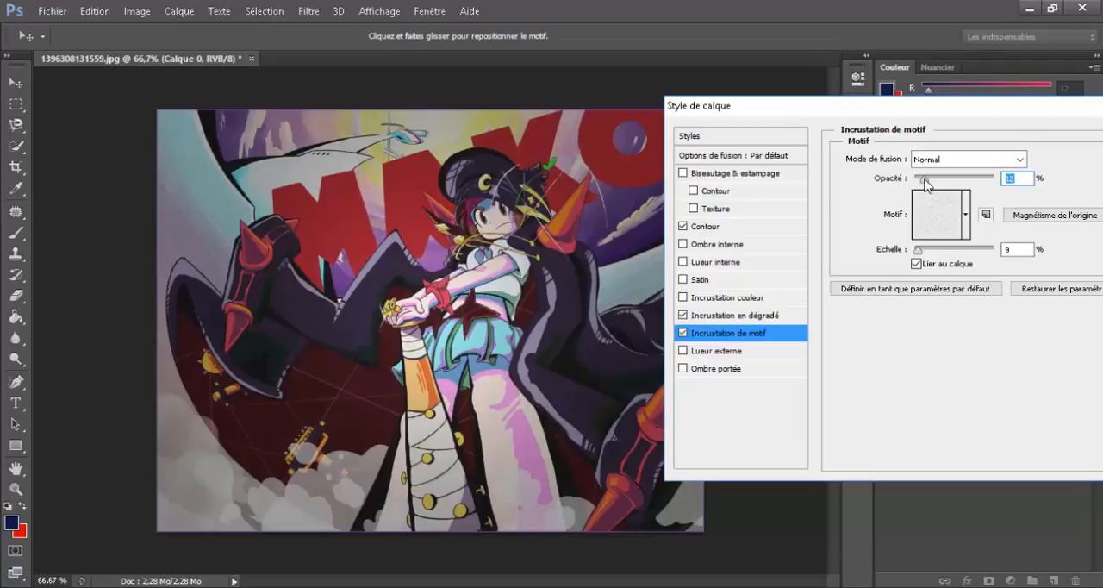
Step: Try the grey and textured patterns for the Incrustation de motif, and settle on the multicoloured one
left_click(965, 214)
left_click(889, 265)
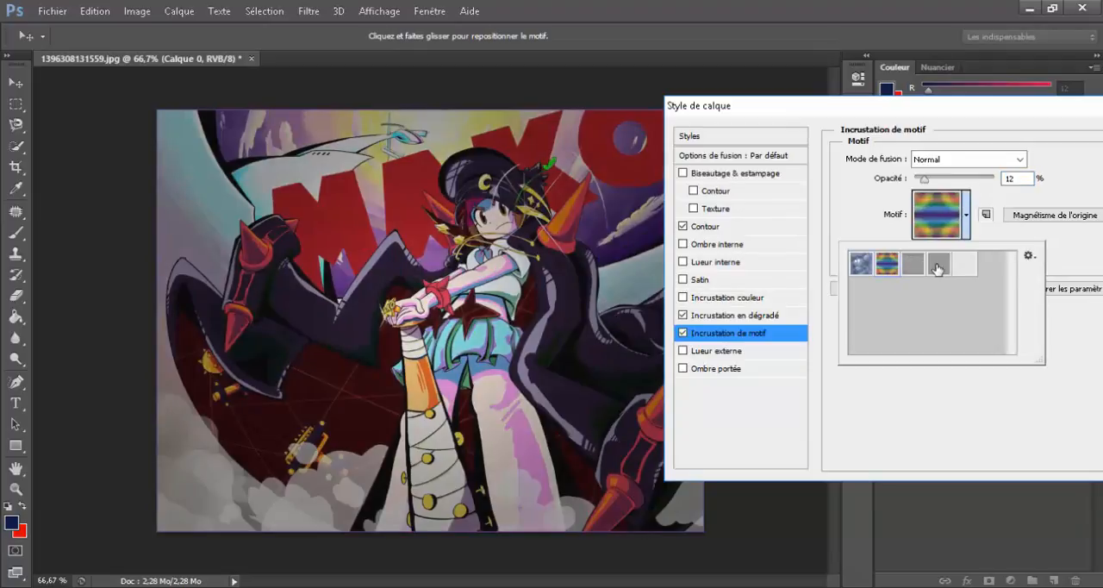
left_click(939, 269)
left_click(966, 269)
left_click(913, 264)
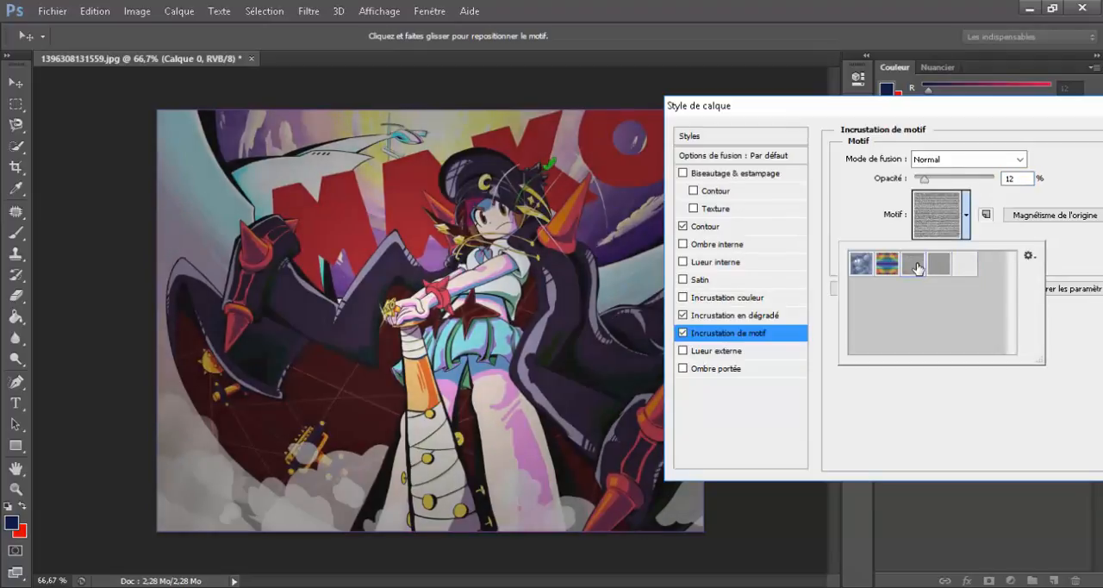
left_click(888, 263)
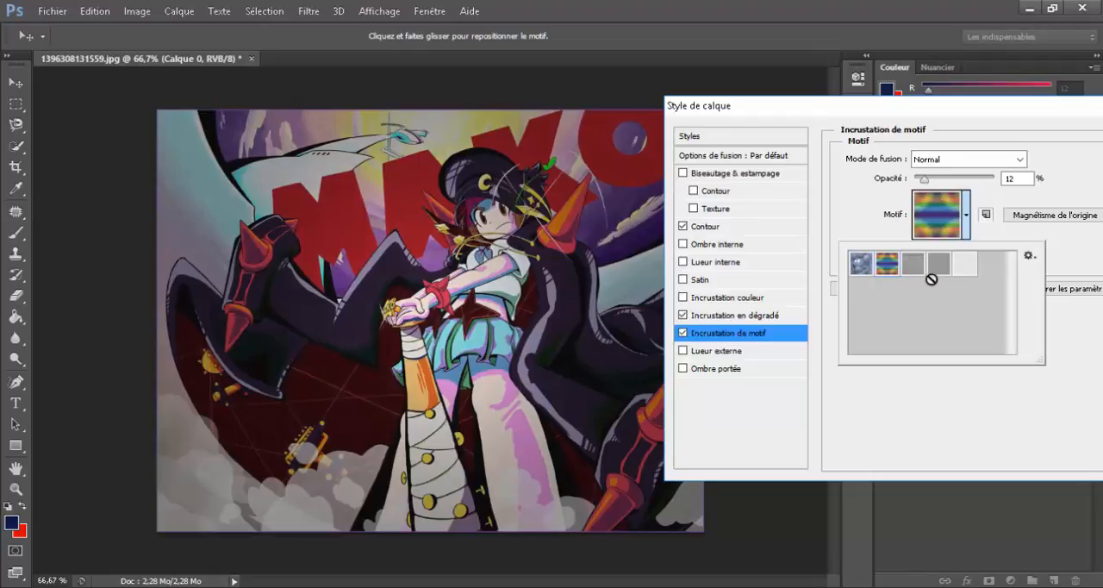
left_click(966, 223)
Step: Disable the pattern overlay, gradient overlay and Lueur externe, and confirm the layer style with only Contour enabled
left_click(682, 332)
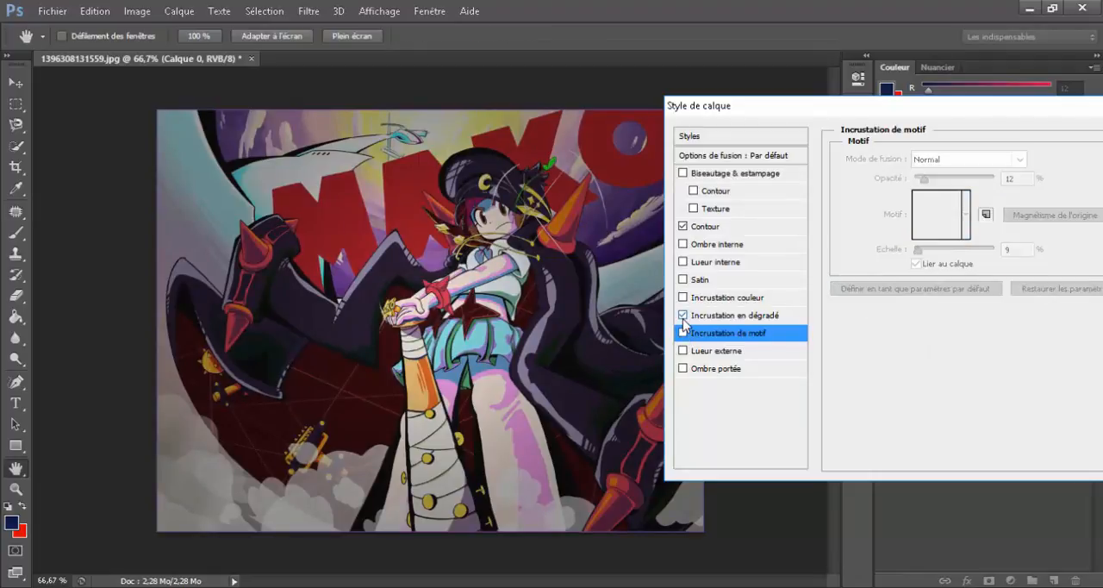
left_click(682, 314)
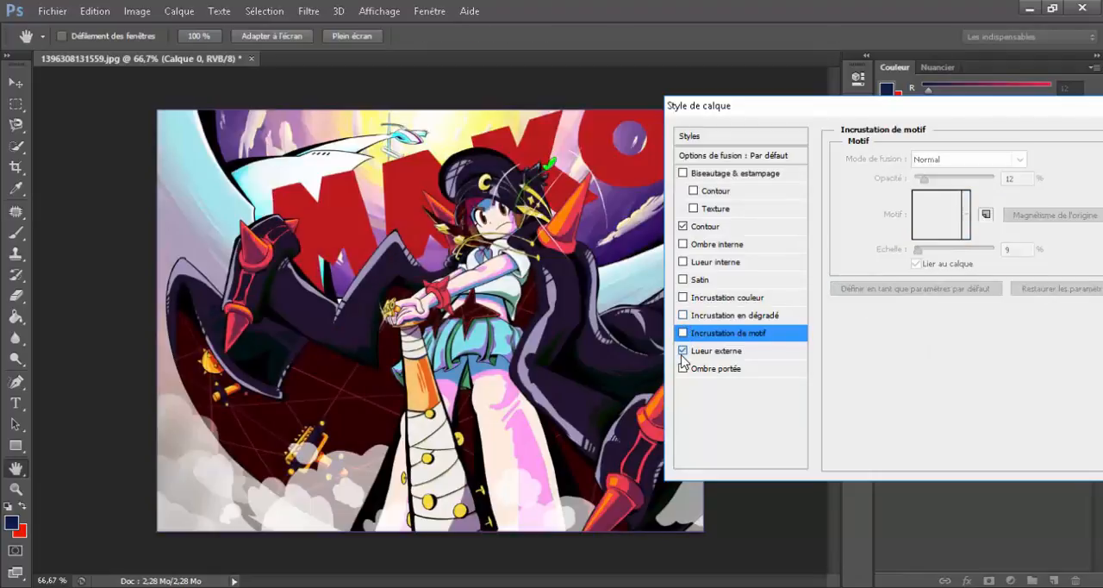
left_click(682, 353)
left_click_drag(916, 107, 794, 122)
left_click(1075, 149)
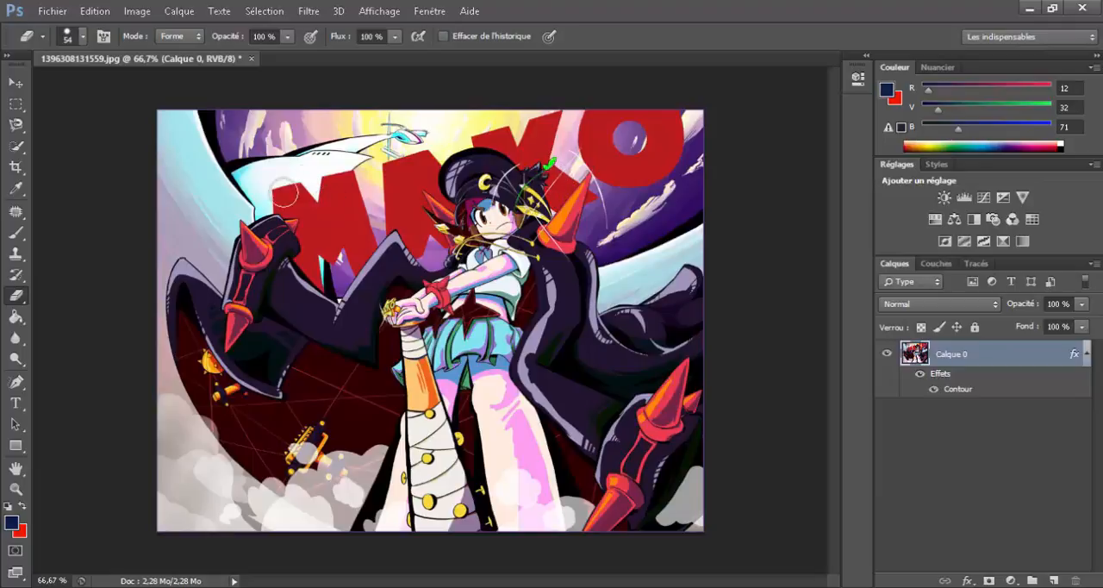
Step: Erase a stroke of Calque 0 in the pale sky beside the raised gauntlet, using the 54 px eraser at 100 % opacity
mouse_move(195, 207)
left_mouse_down()
mouse_move(226, 209)
mouse_move(209, 222)
mouse_move(186, 286)
left_mouse_up()
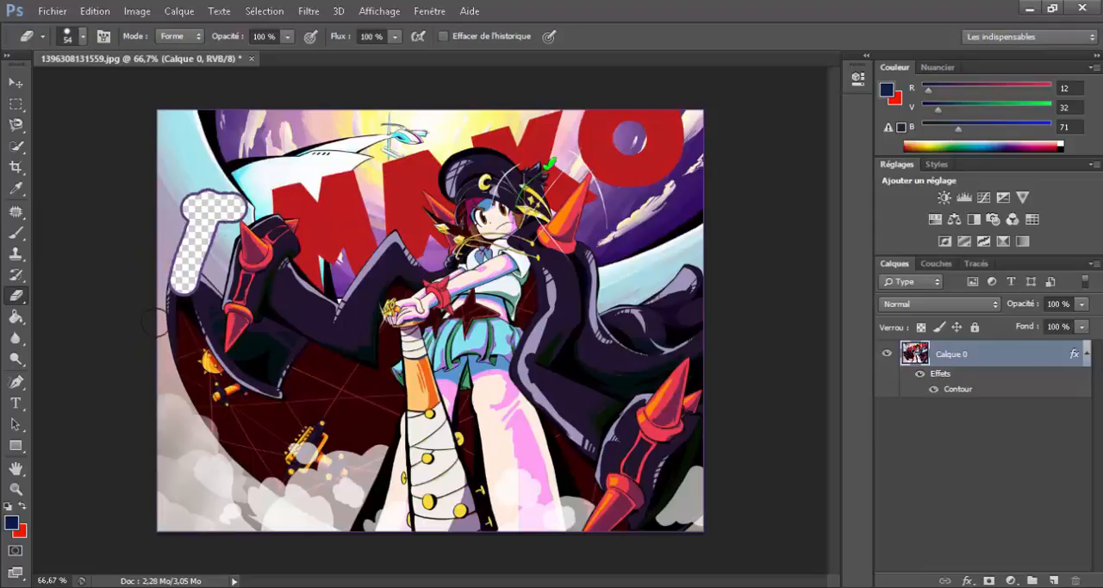